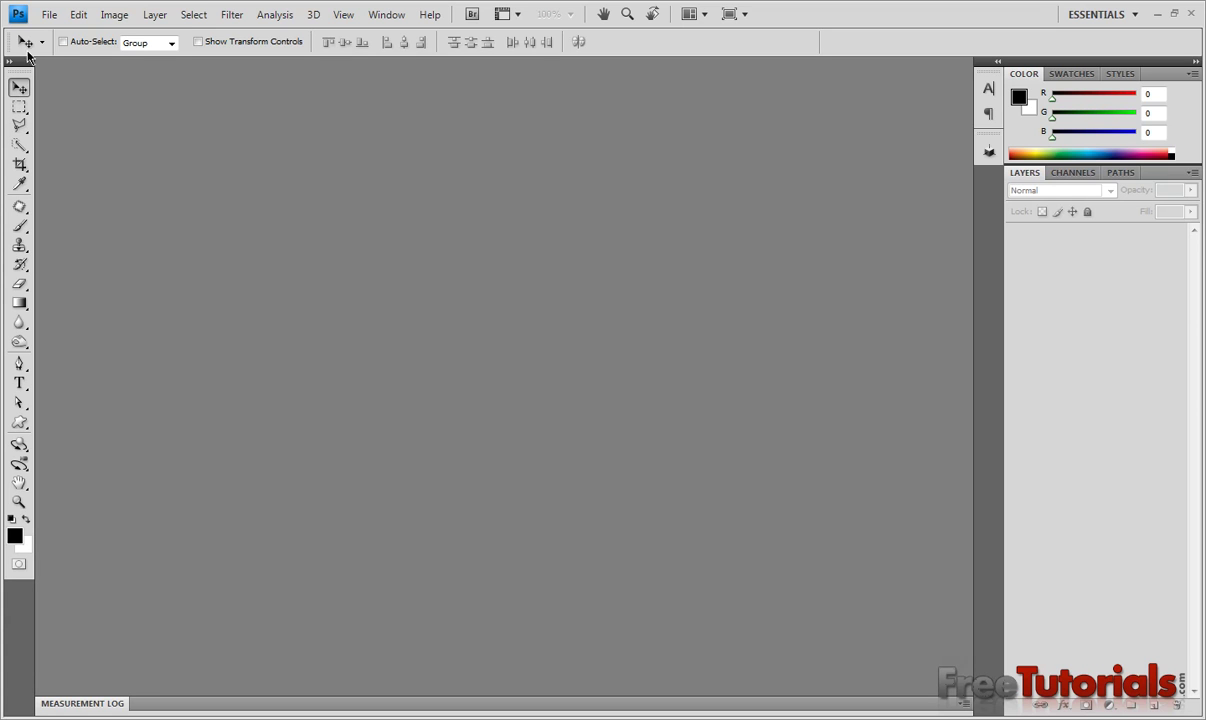
- Create a new document 600 pixels wide and 800 pixels high on a white background
click(46, 15)
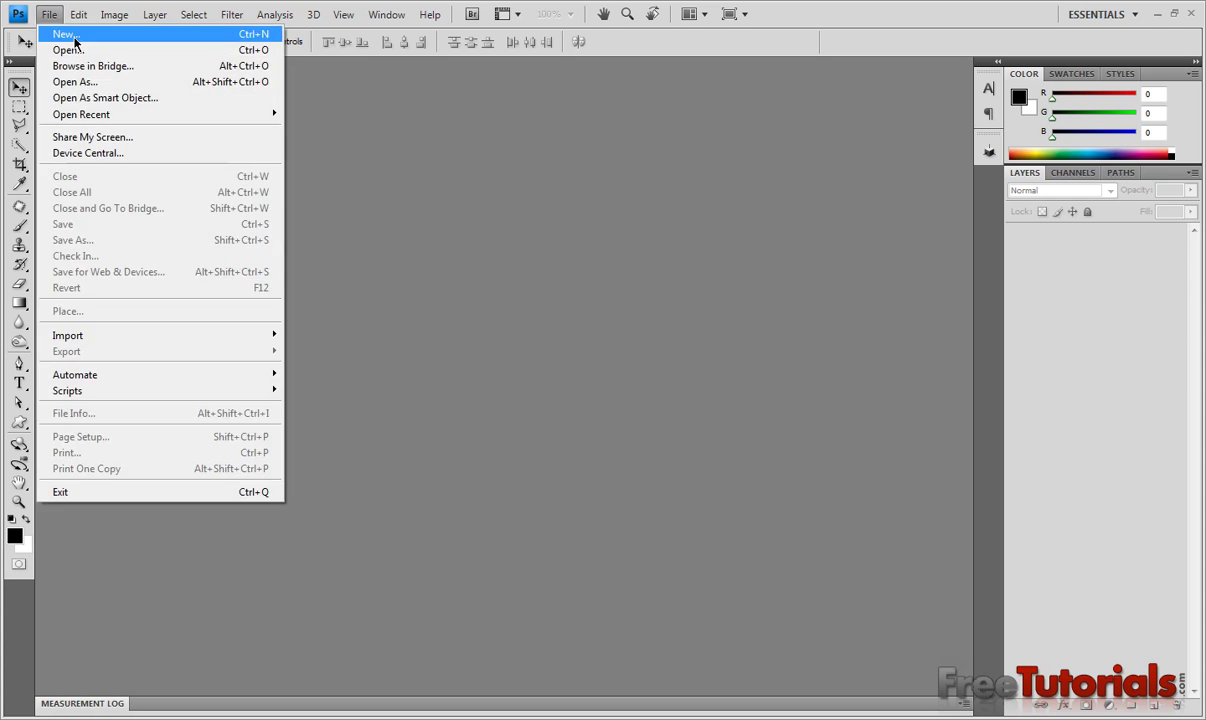
click(55, 36)
double_click(550, 257)
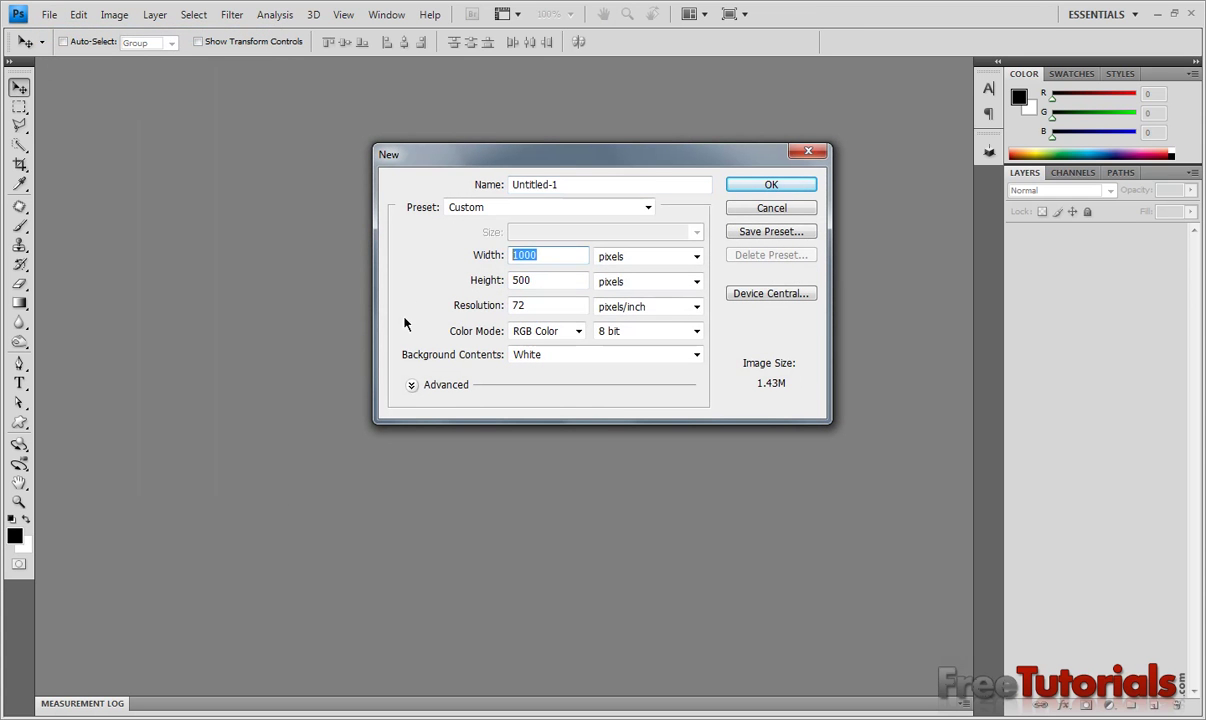
text(600)
key(Tab)
key(Tab)
text(800)
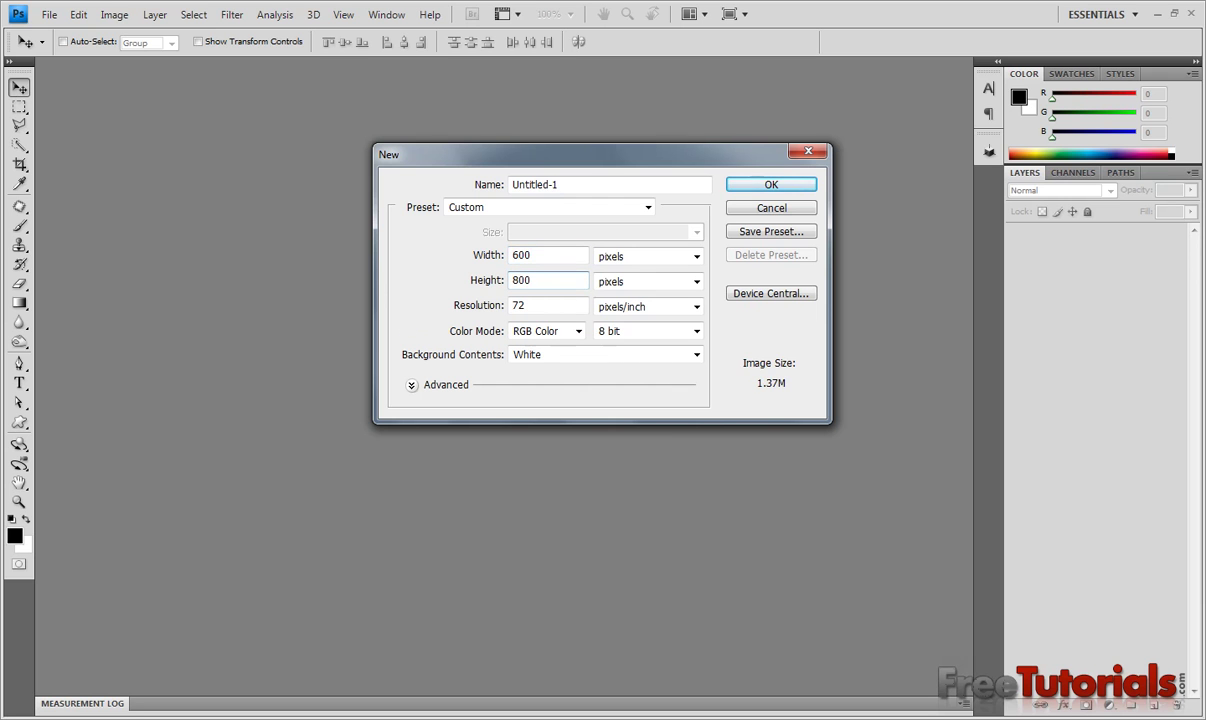
key(Return)
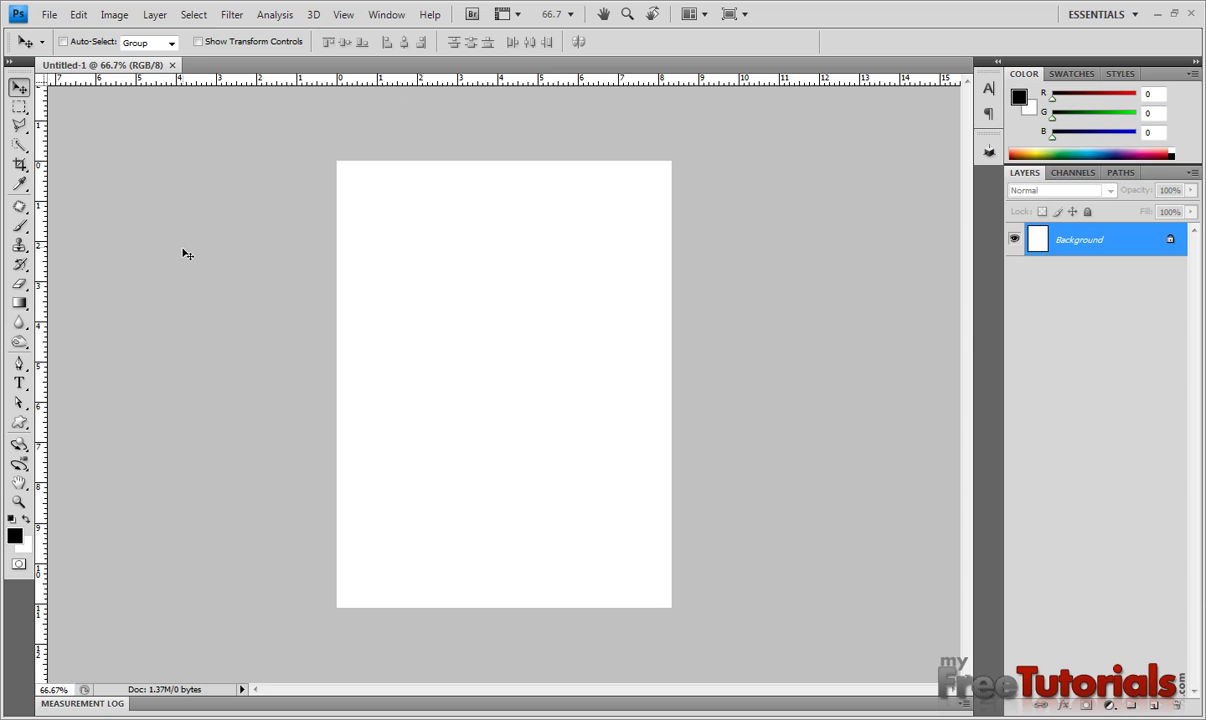
- Draw a trial rounded rectangle in the upper page, undo it, and reopen the shape tools list
key(ctrl+plus)
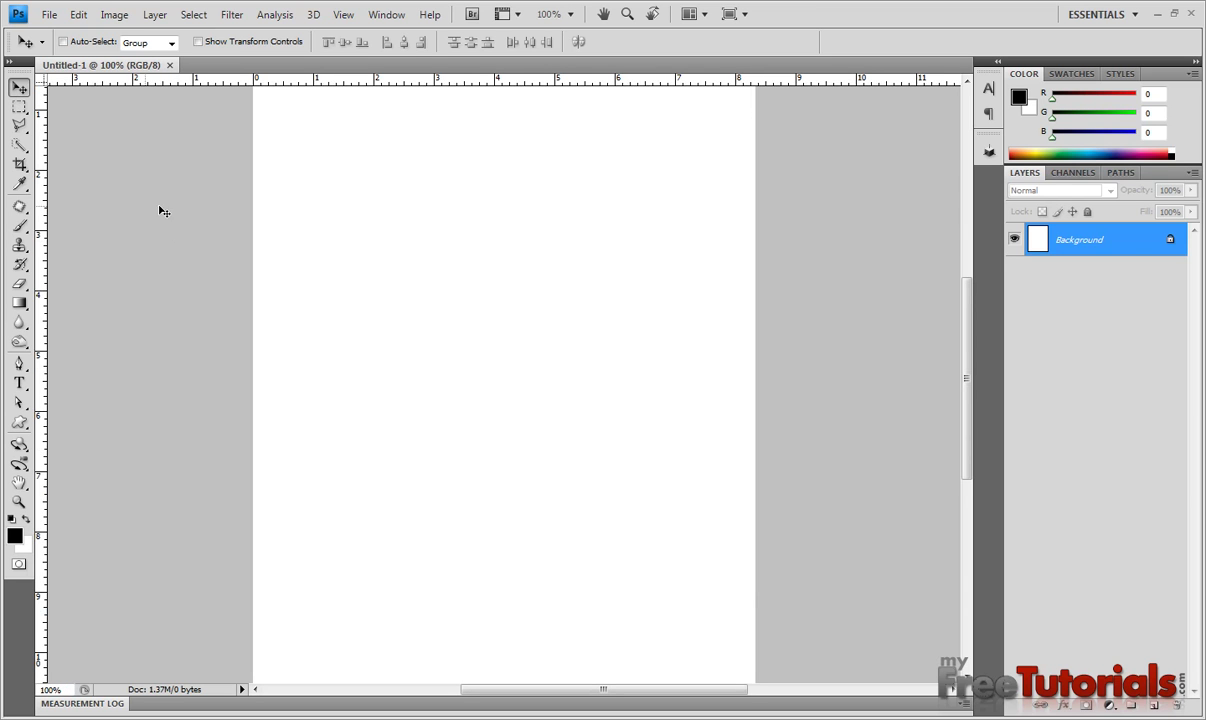
drag(628, 342, 554, 224)
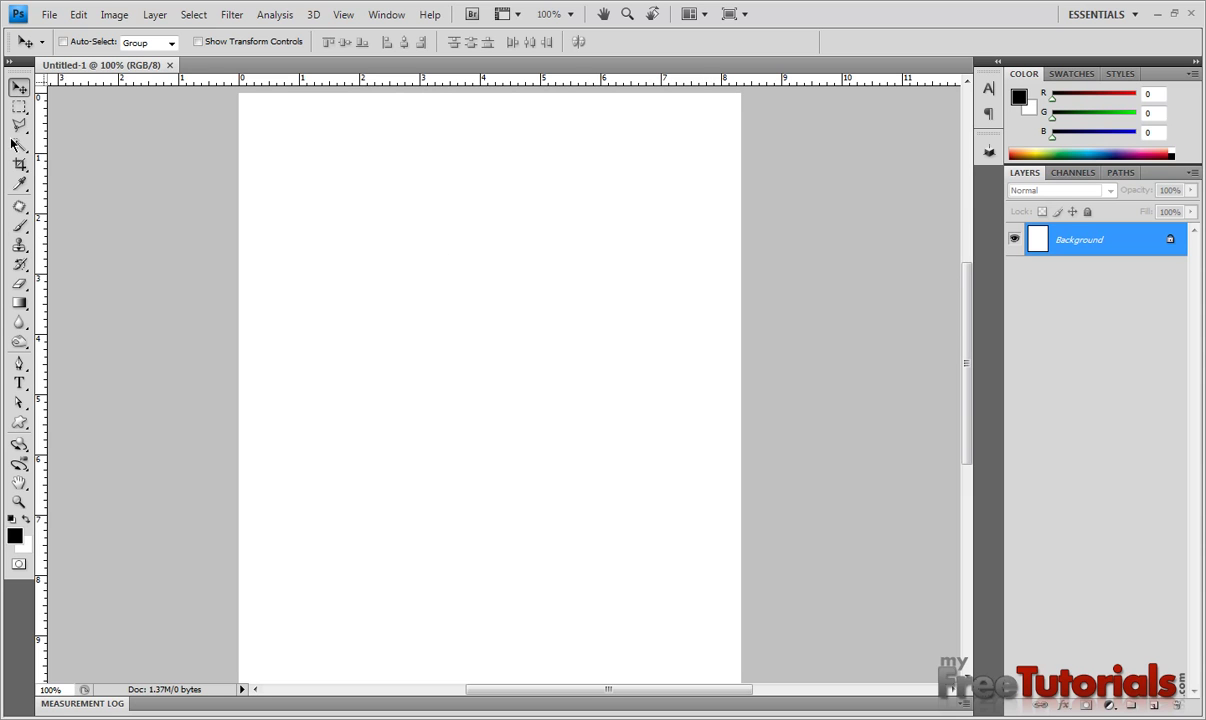
click(19, 424)
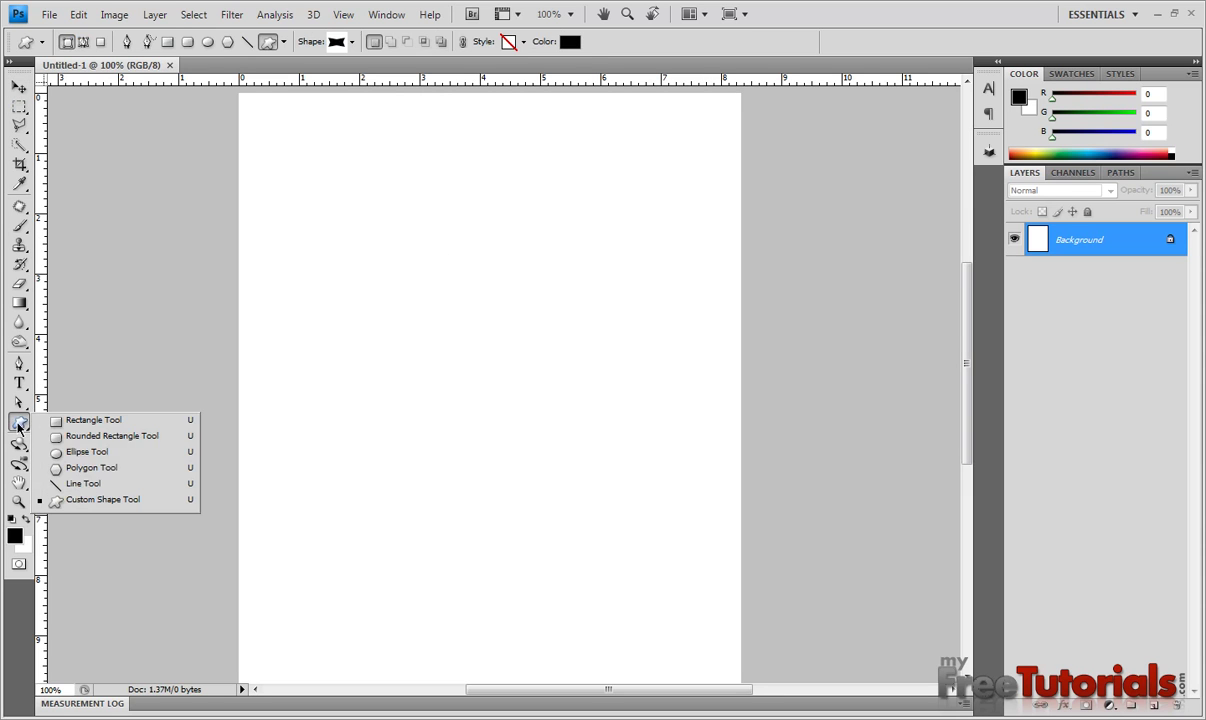
click(84, 437)
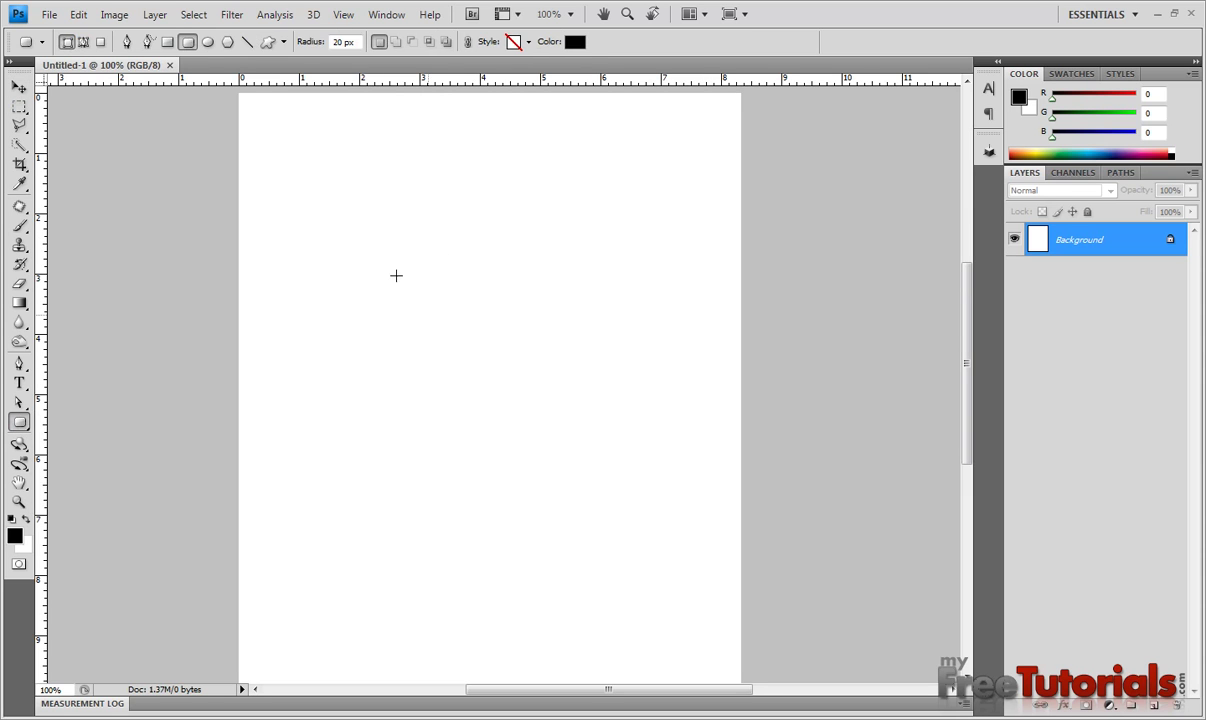
drag(381, 174, 498, 398)
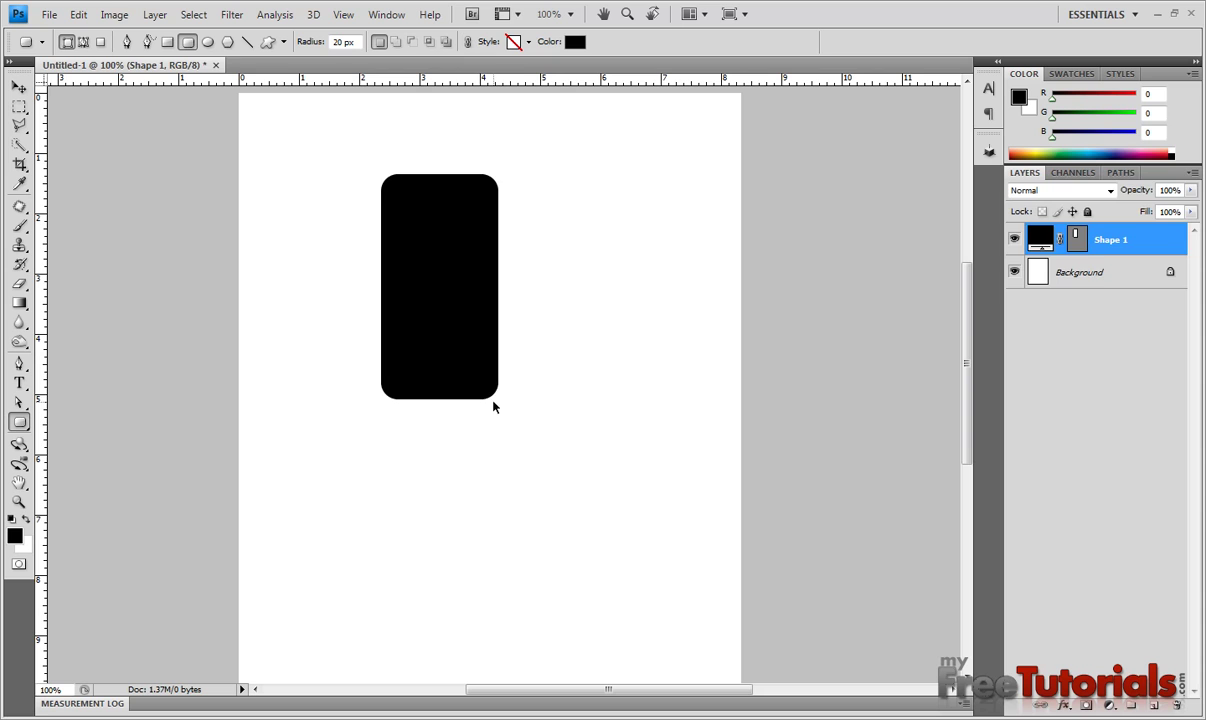
key(ctrl+z)
right_click(19, 420)
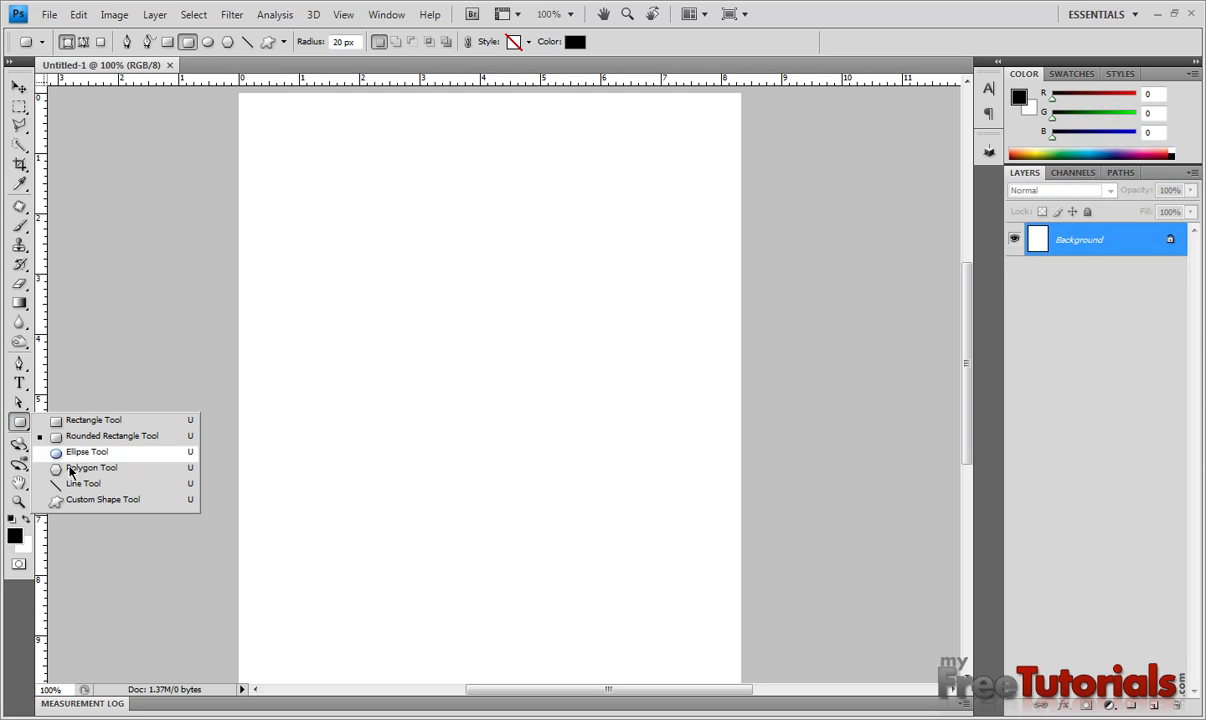
- Draw a black ellipse near the page top, move it up-left and enlarge it to about 105%
click(80, 451)
drag(447, 207, 571, 384)
key(v)
drag(527, 315, 487, 267)
key(ctrl+t)
drag(522, 331, 538, 339)
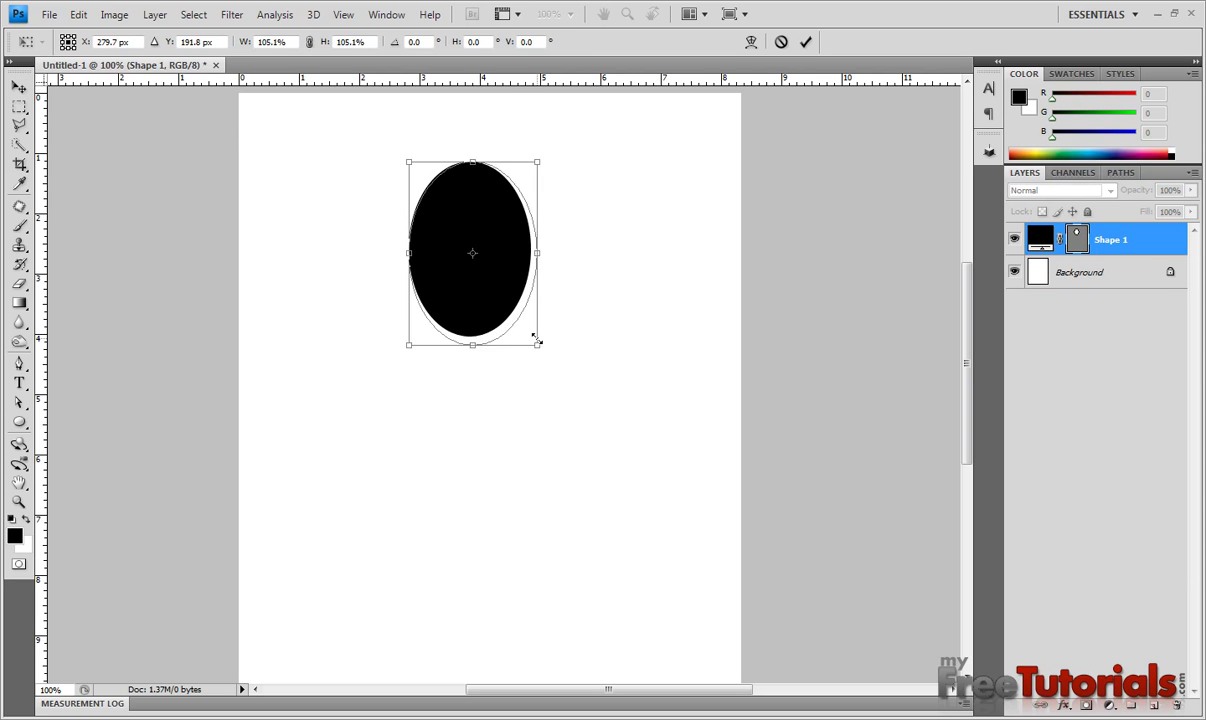
key(Return)
drag(474, 281, 469, 277)
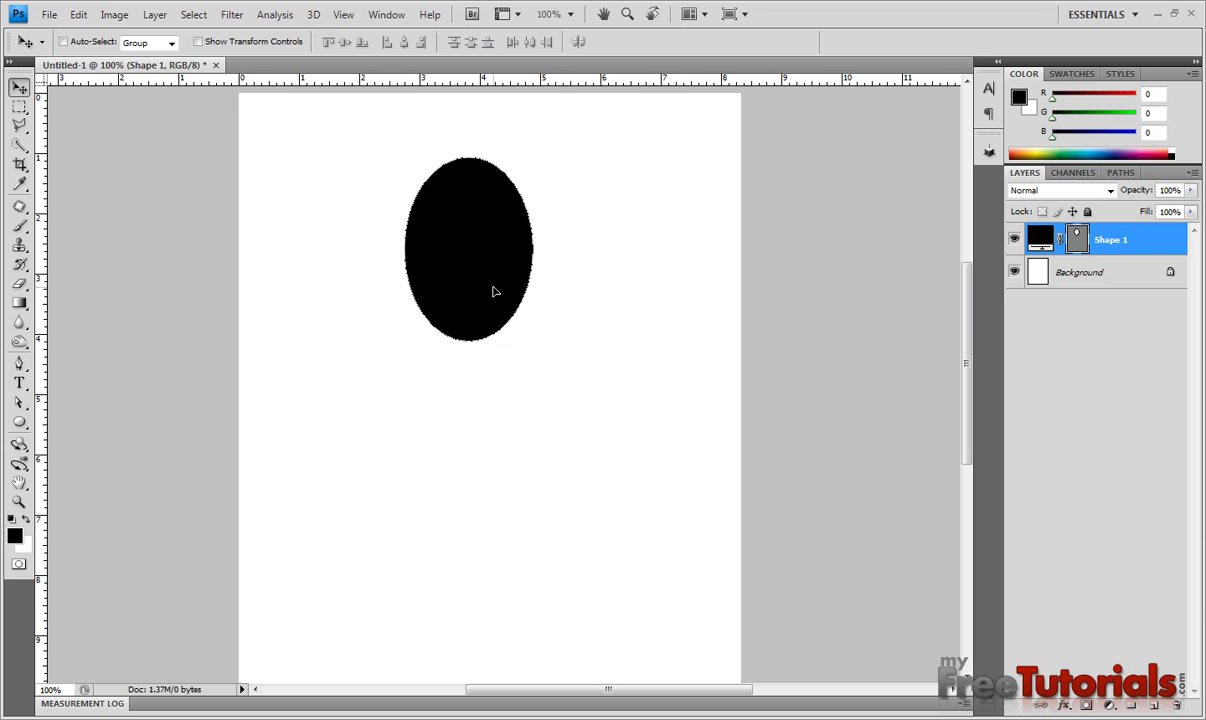
- Fill the oval shape with dark blue #164b8a
double_click(1044, 241)
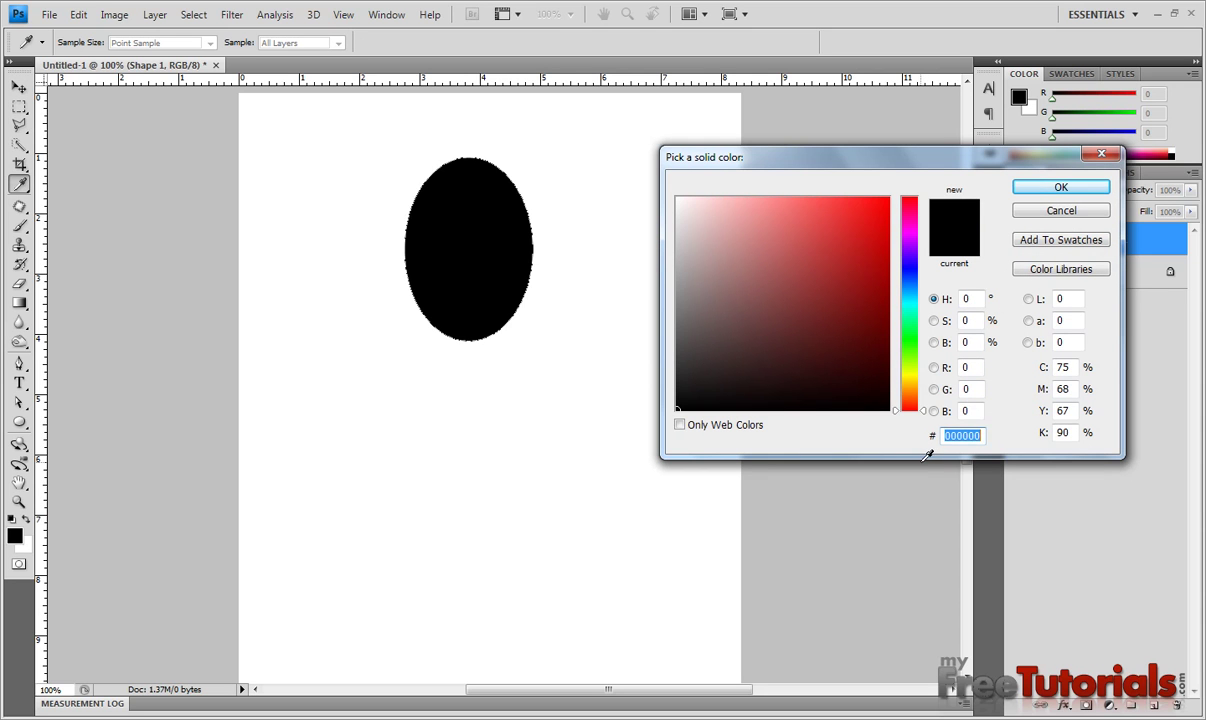
text(164b8a)
key(Return)
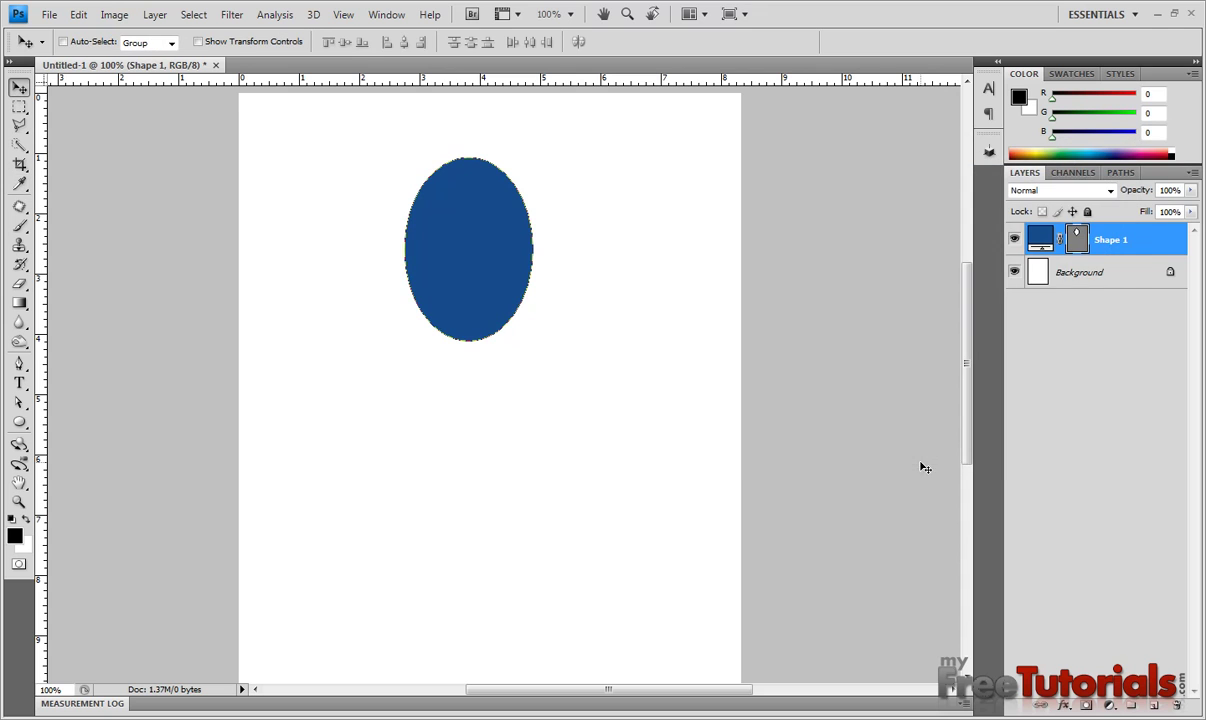
- Rasterize the oval's Shape 1 layer and bring up its Blending Options
right_click(1131, 240)
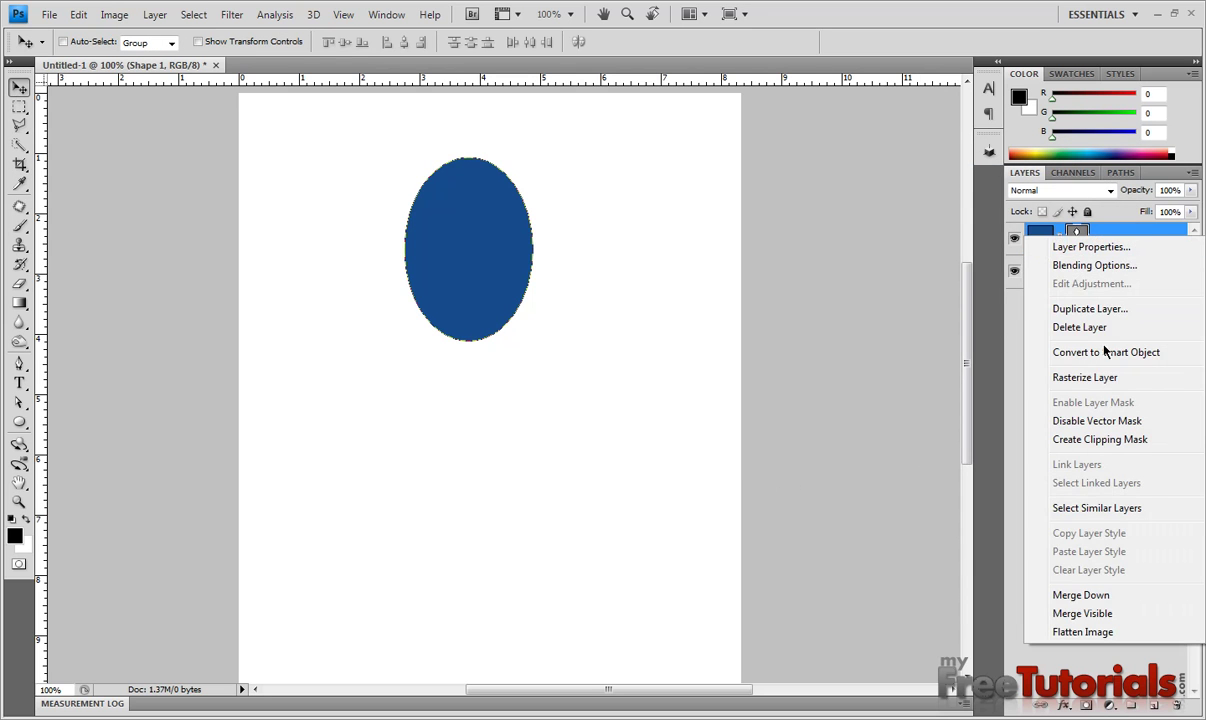
click(1106, 377)
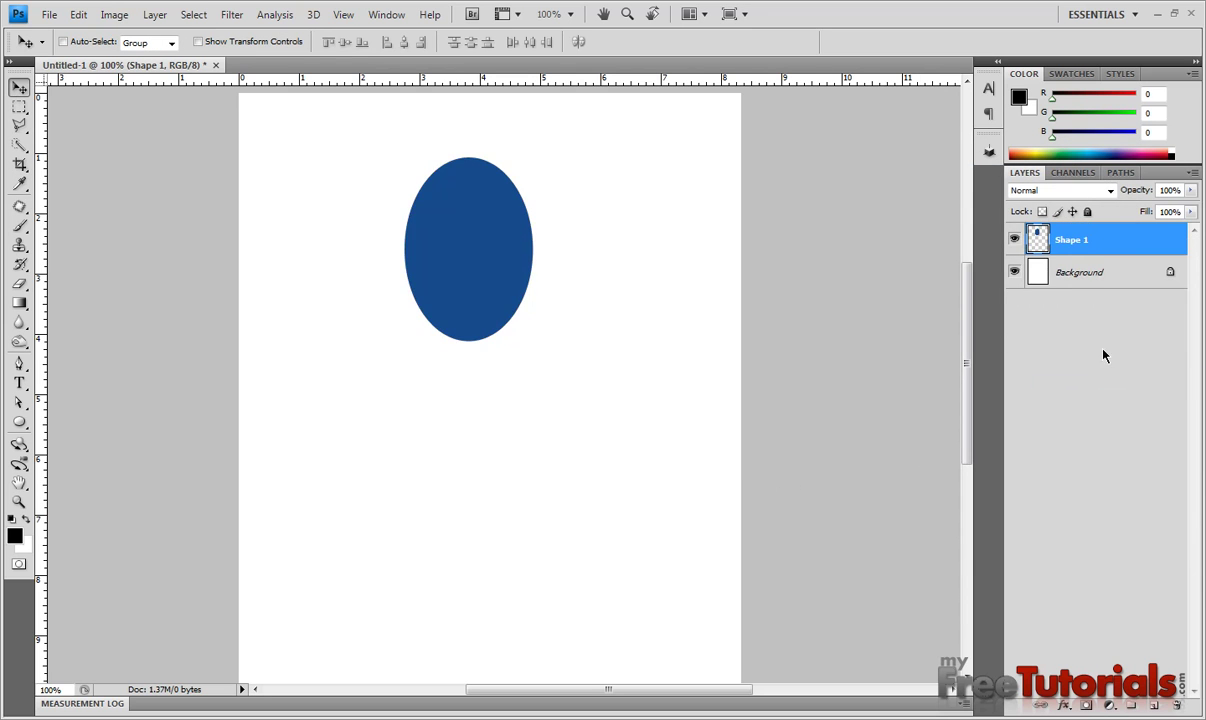
right_click(1128, 244)
click(1090, 269)
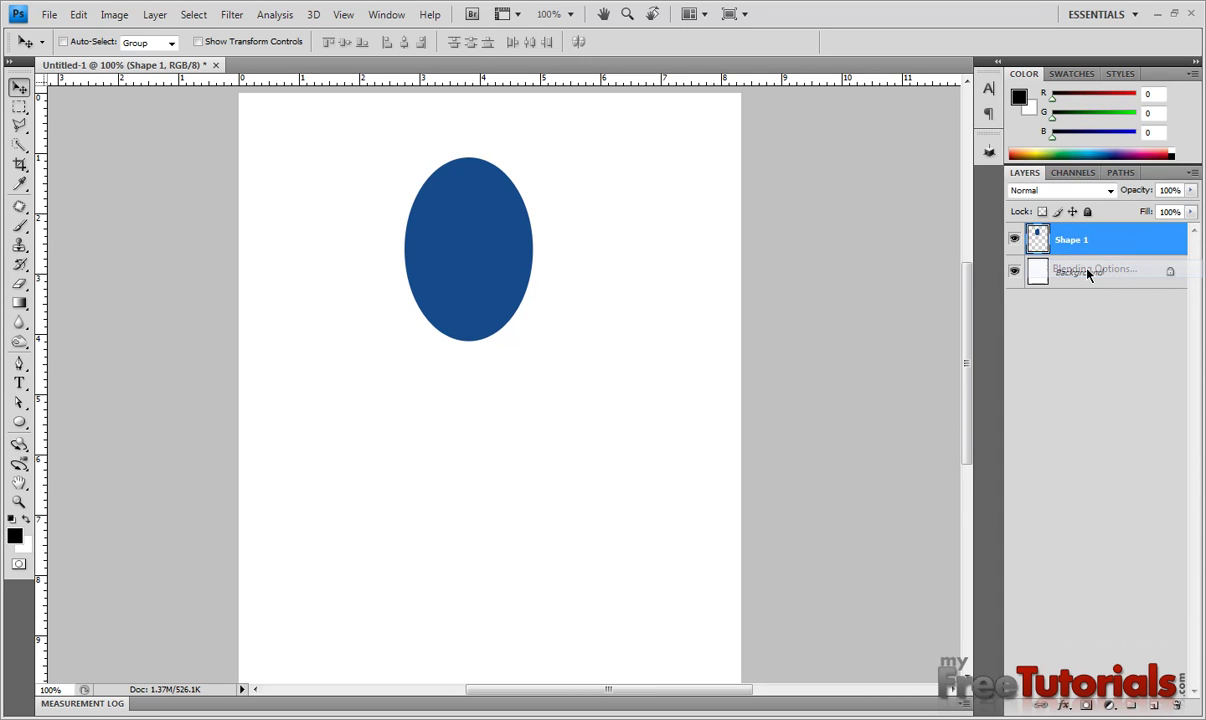
- Enable Inner Shadow with distance 8 px and size 0
click(637, 239)
click(724, 240)
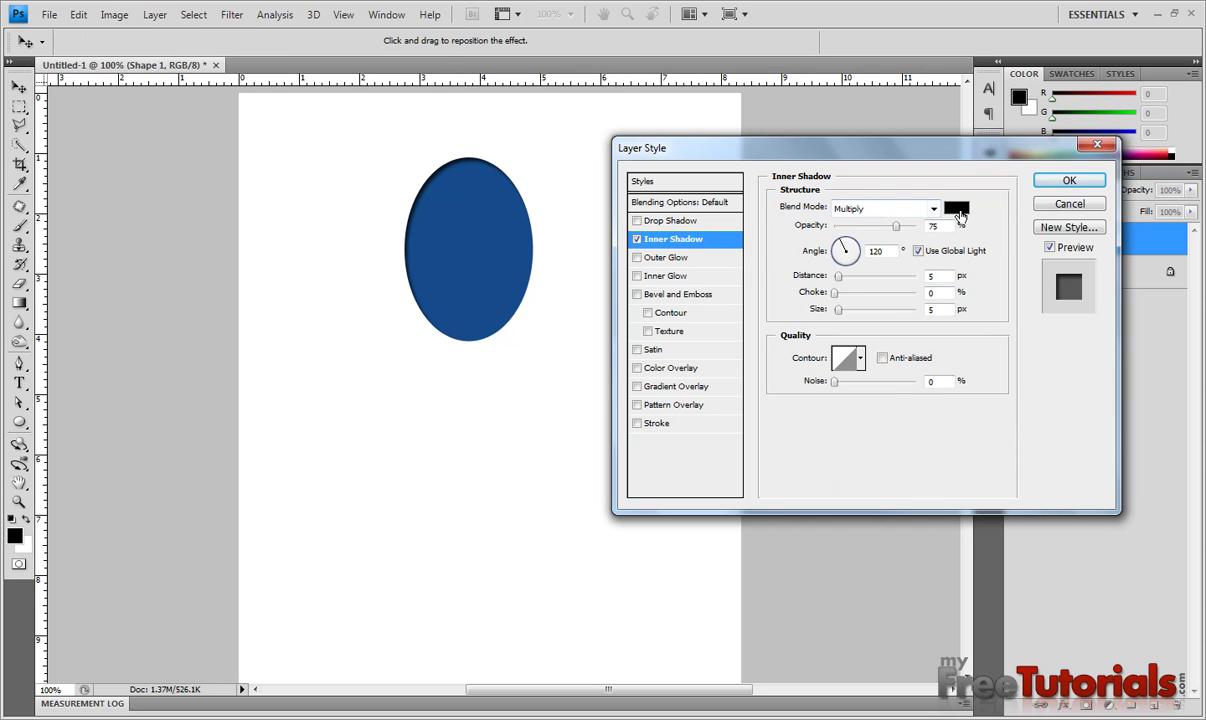
key(Tab)
text(30)
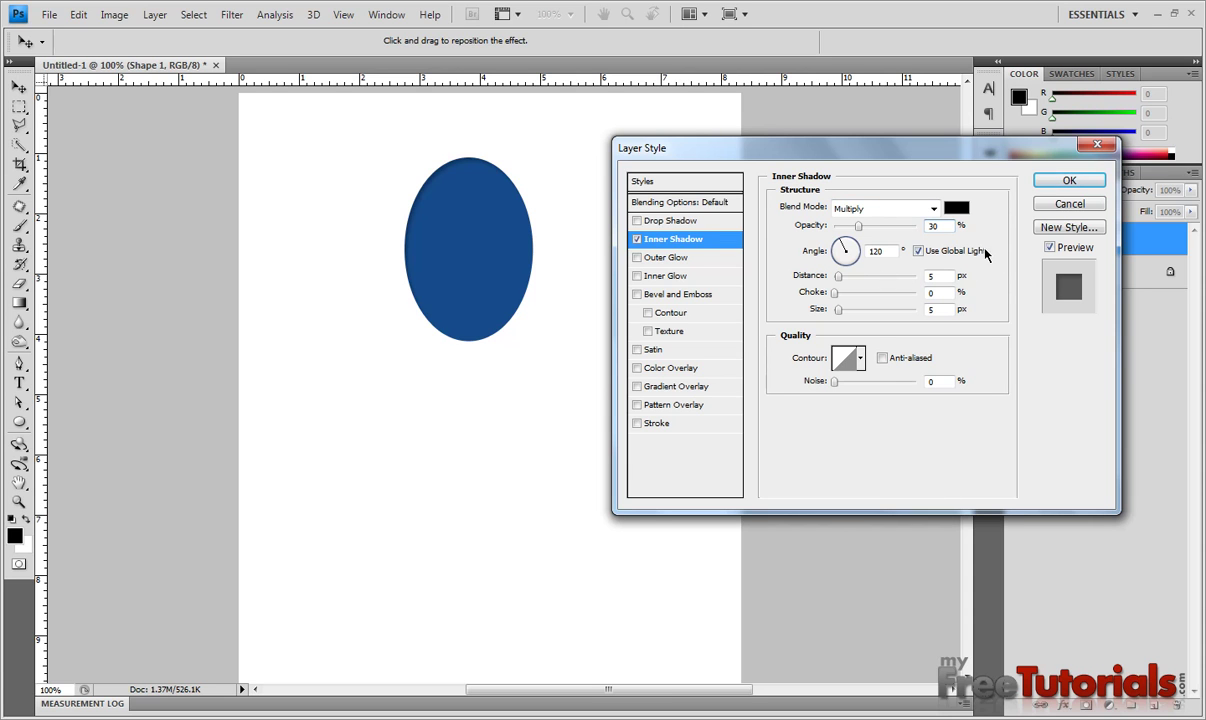
key(Tab)
key(shift+Tab)
double_click(945, 276)
text(8)
double_click(925, 312)
text(0)
- Add a black Inner Glow in Normal blend mode at 30% opacity
click(673, 277)
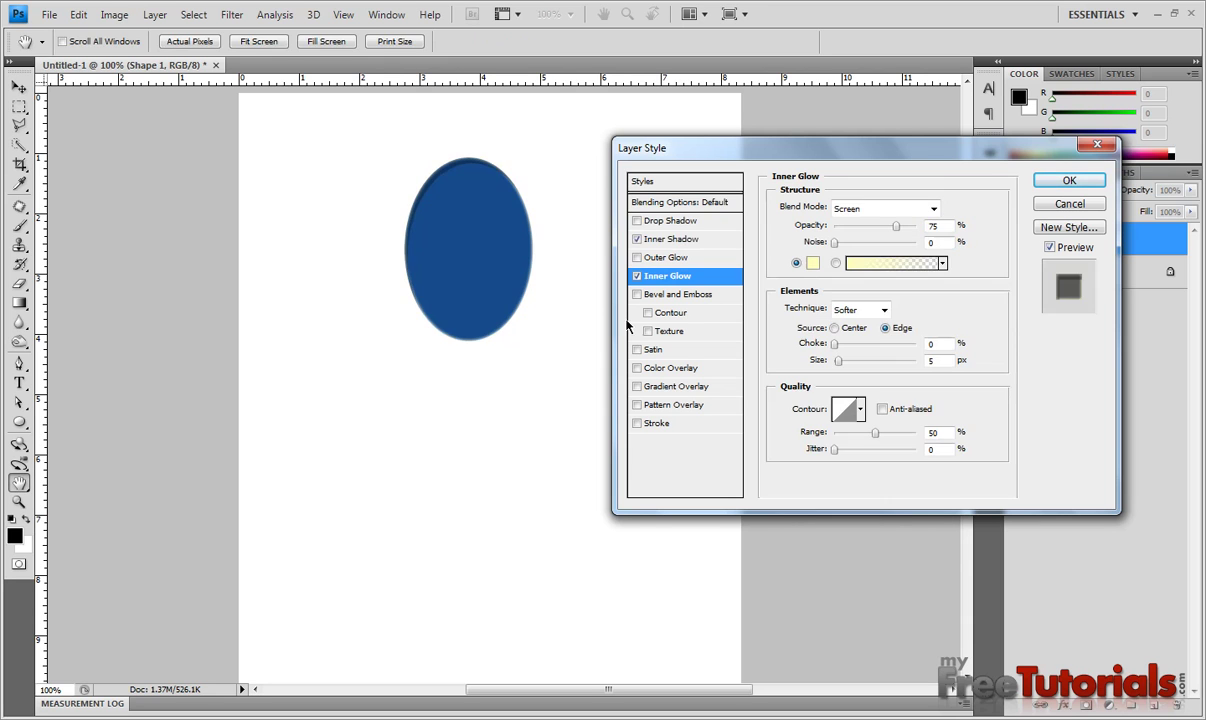
click(912, 208)
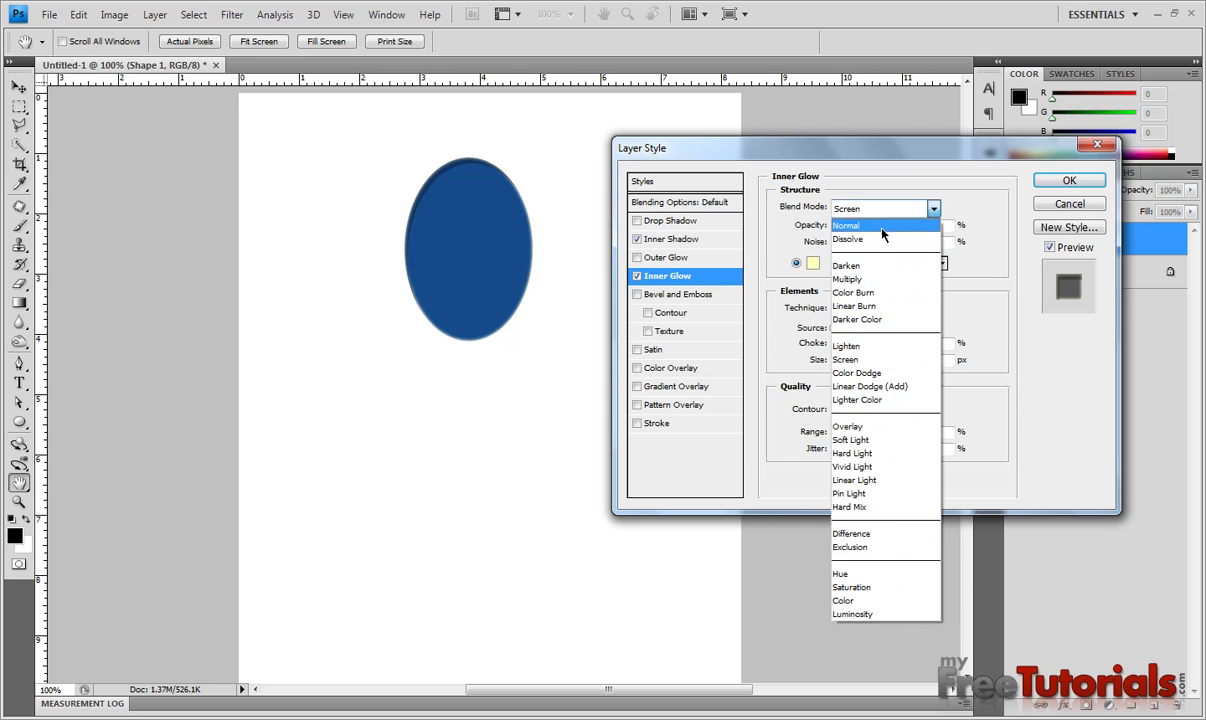
click(848, 225)
click(812, 262)
drag(724, 318, 645, 453)
click(1061, 187)
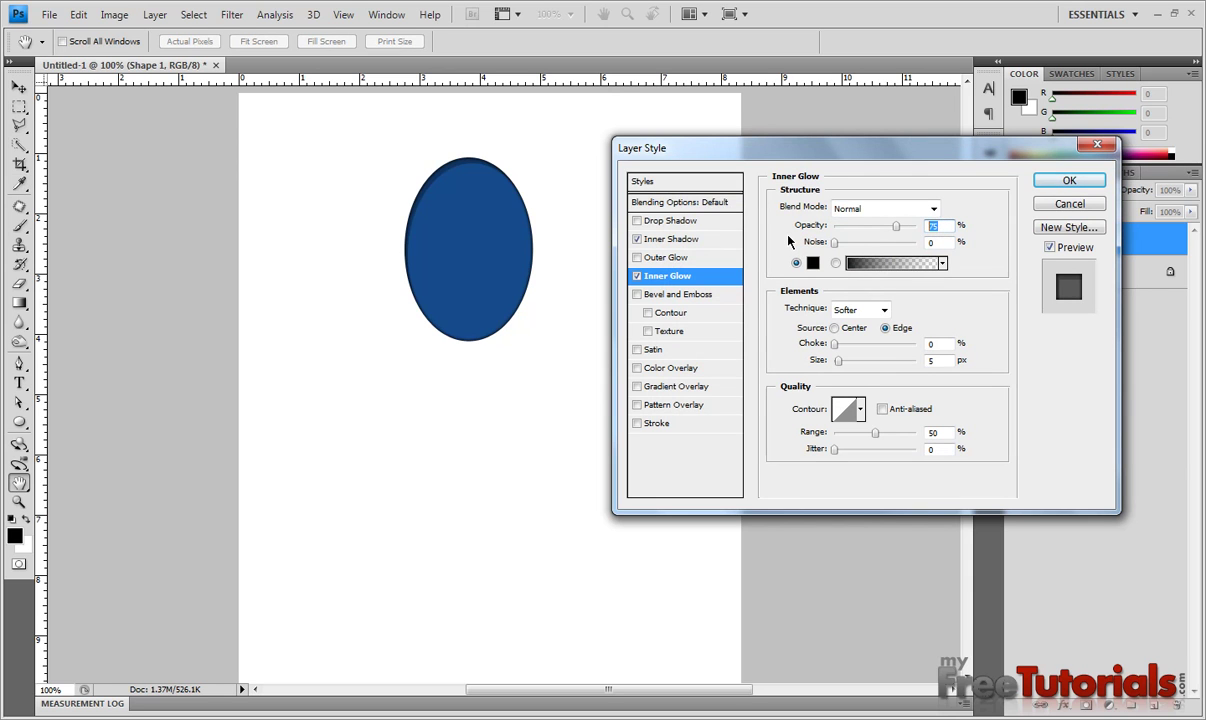
text(30)
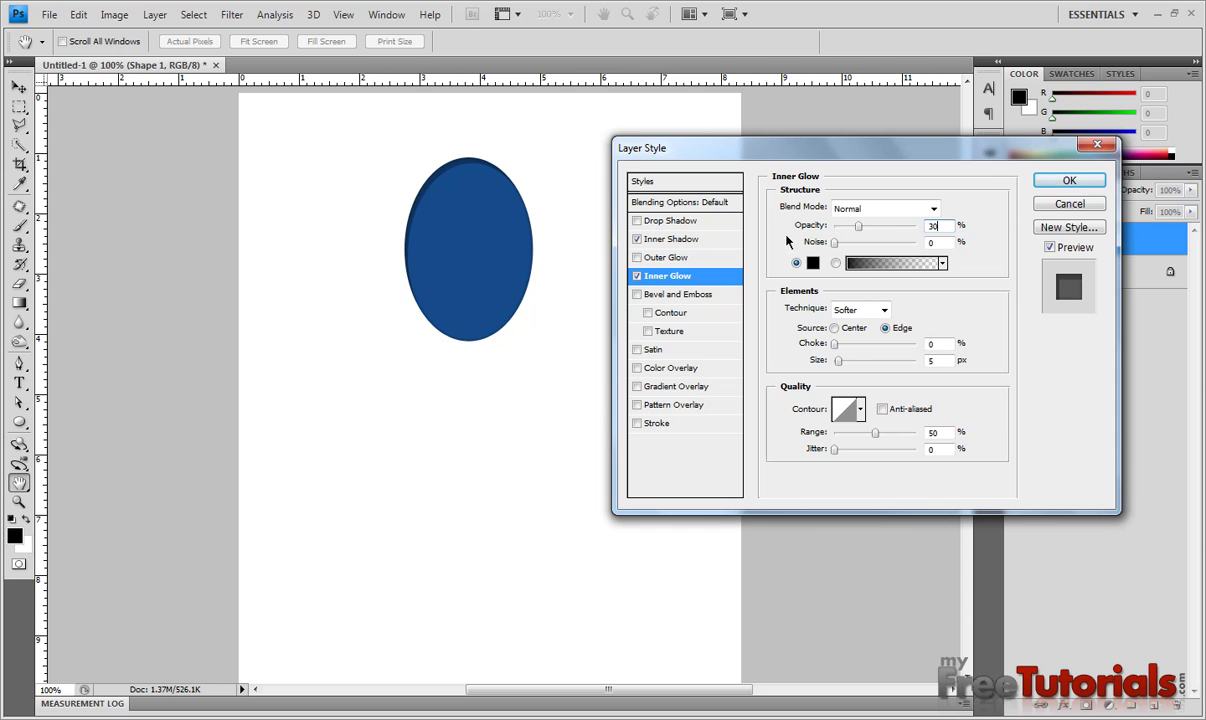
- Lower Inner Shadow opacity to 13%, set Inner Glow size to 46 px, and apply
click(689, 240)
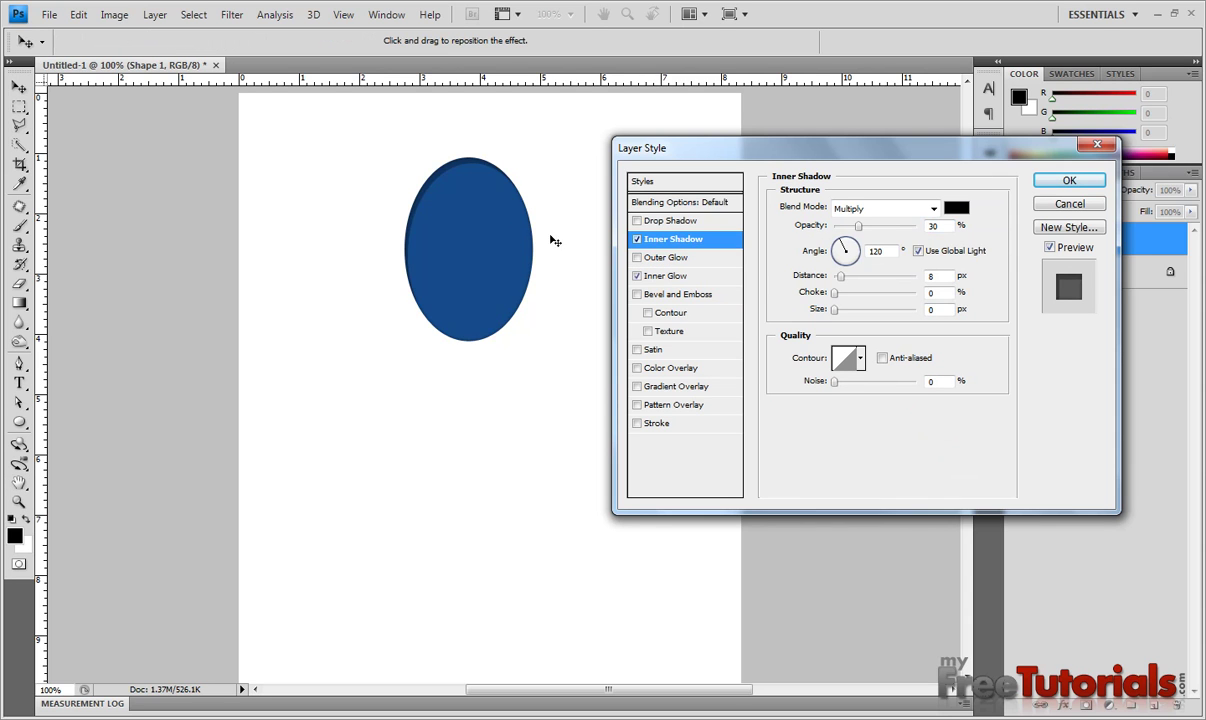
key(Tab)
text(13)
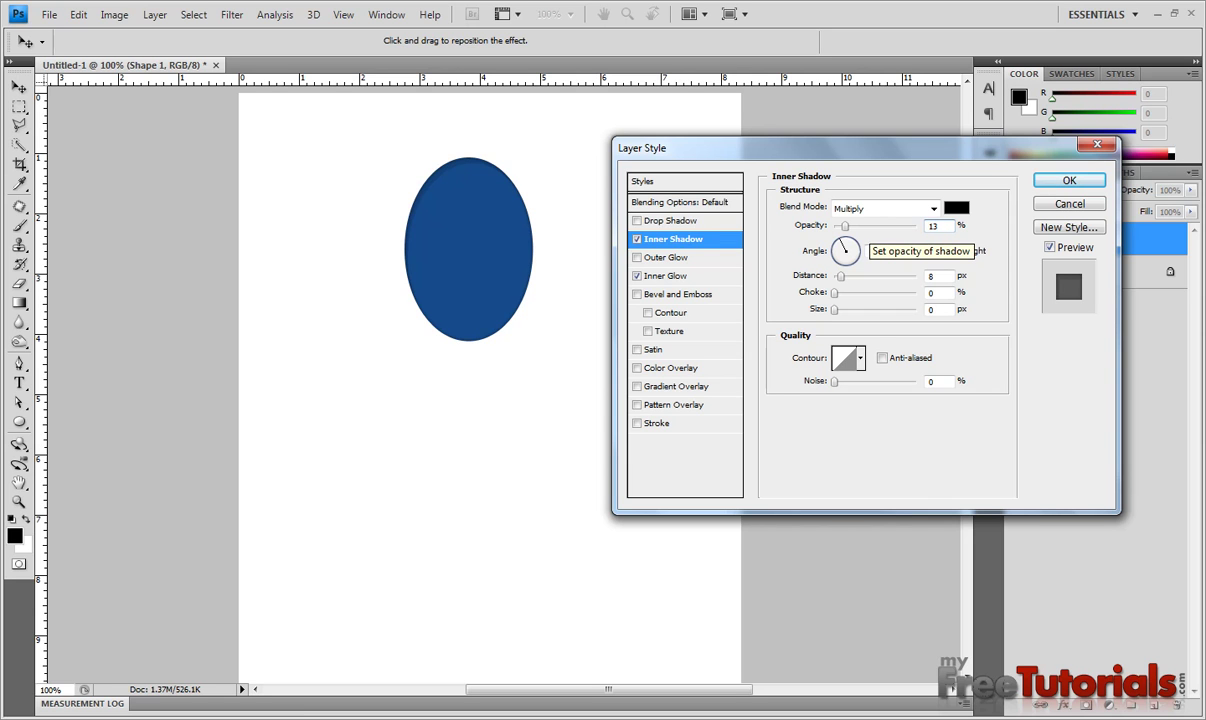
click(668, 275)
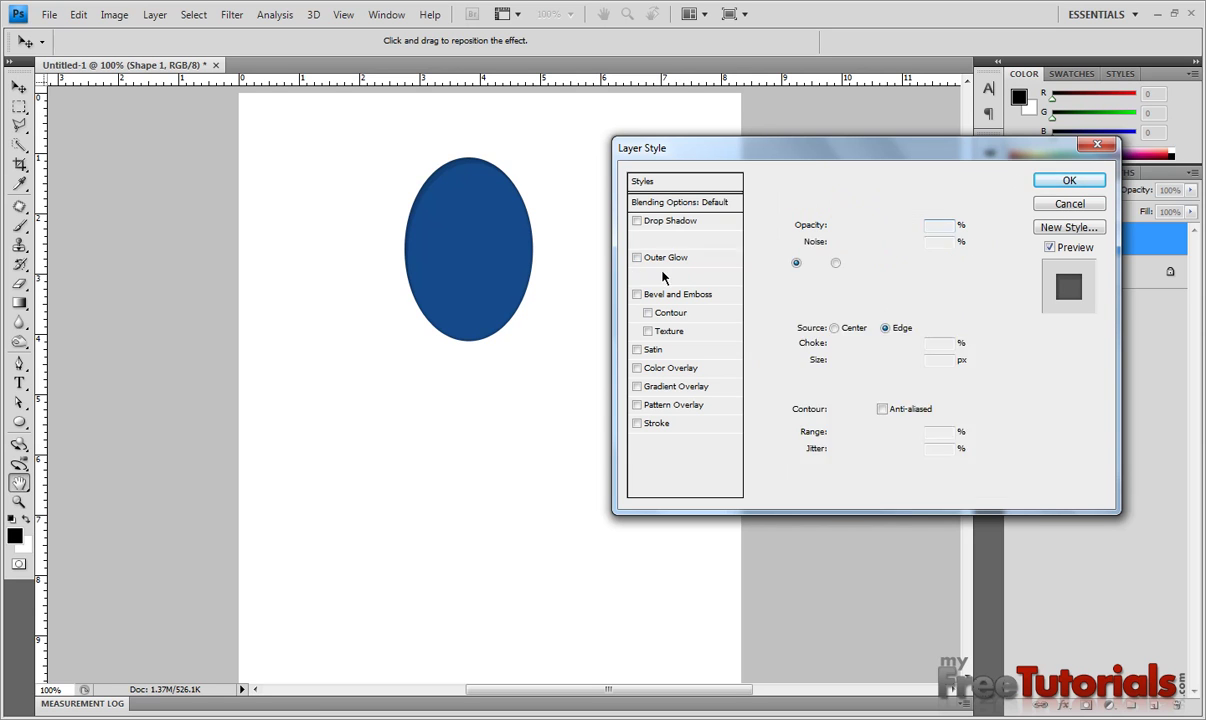
click(940, 360)
text(46)
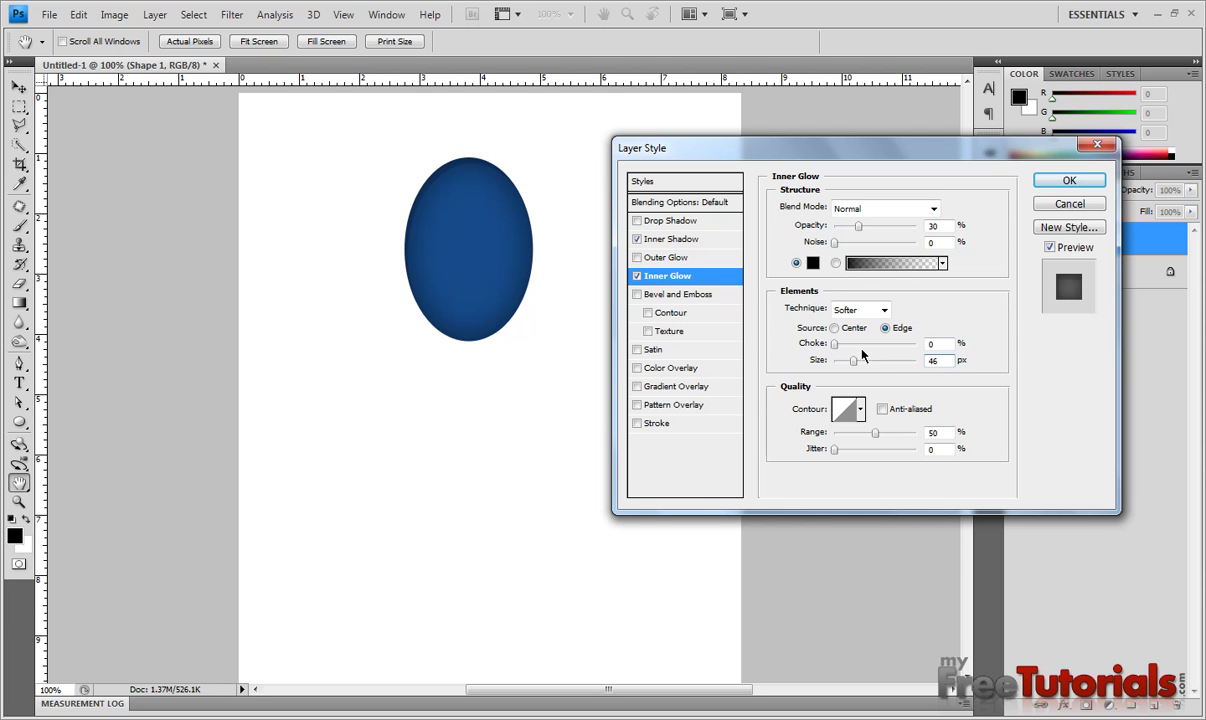
click(1067, 182)
click(1182, 240)
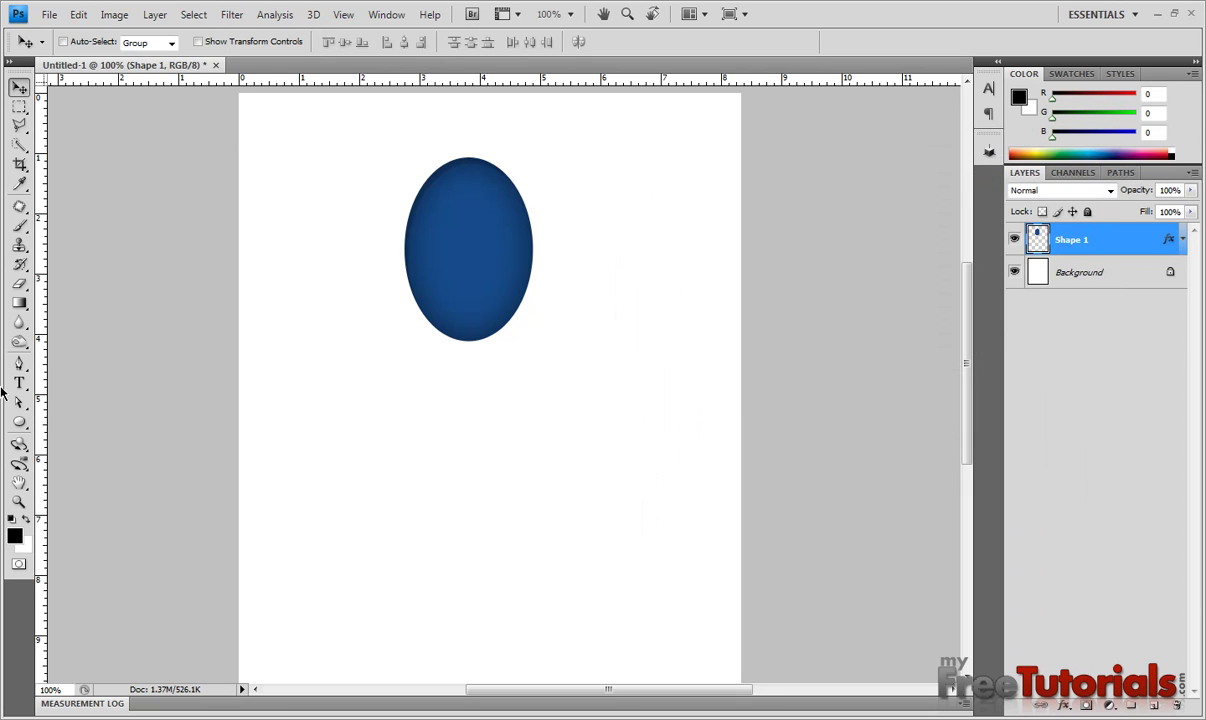
- Draw a small black banner custom shape just below the blue oval
drag(18, 424, 102, 498)
click(339, 45)
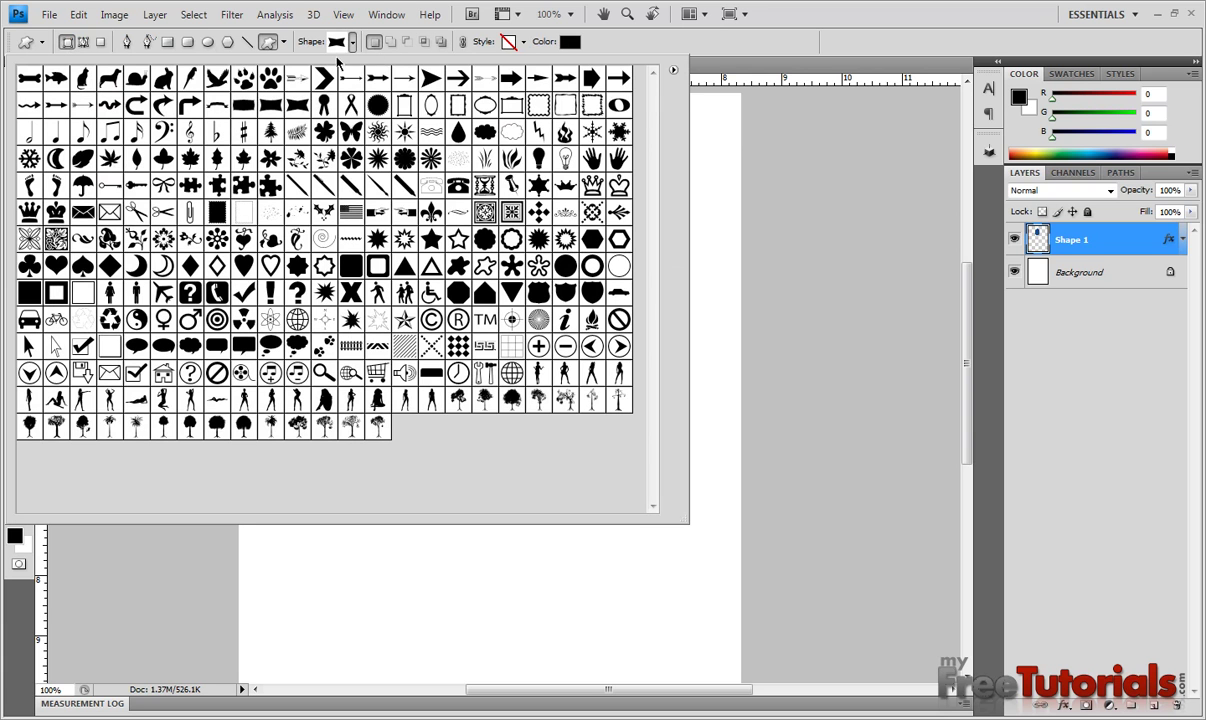
double_click(280, 104)
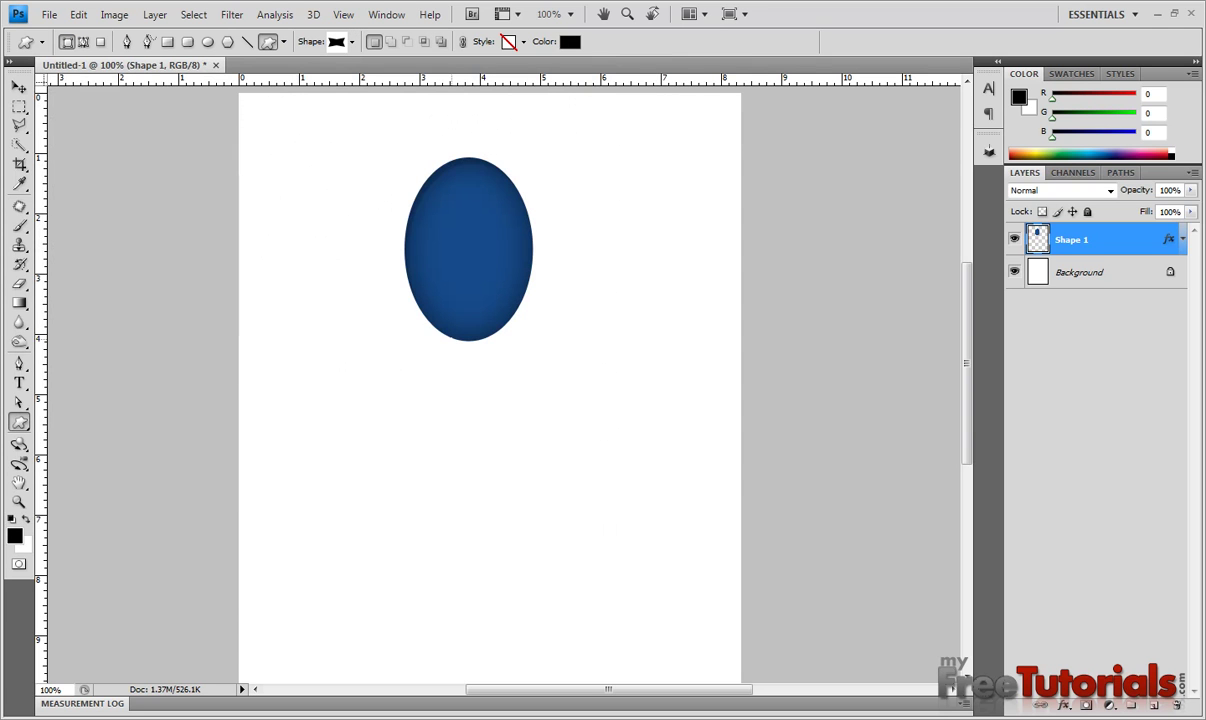
drag(442, 356, 466, 353)
key(v)
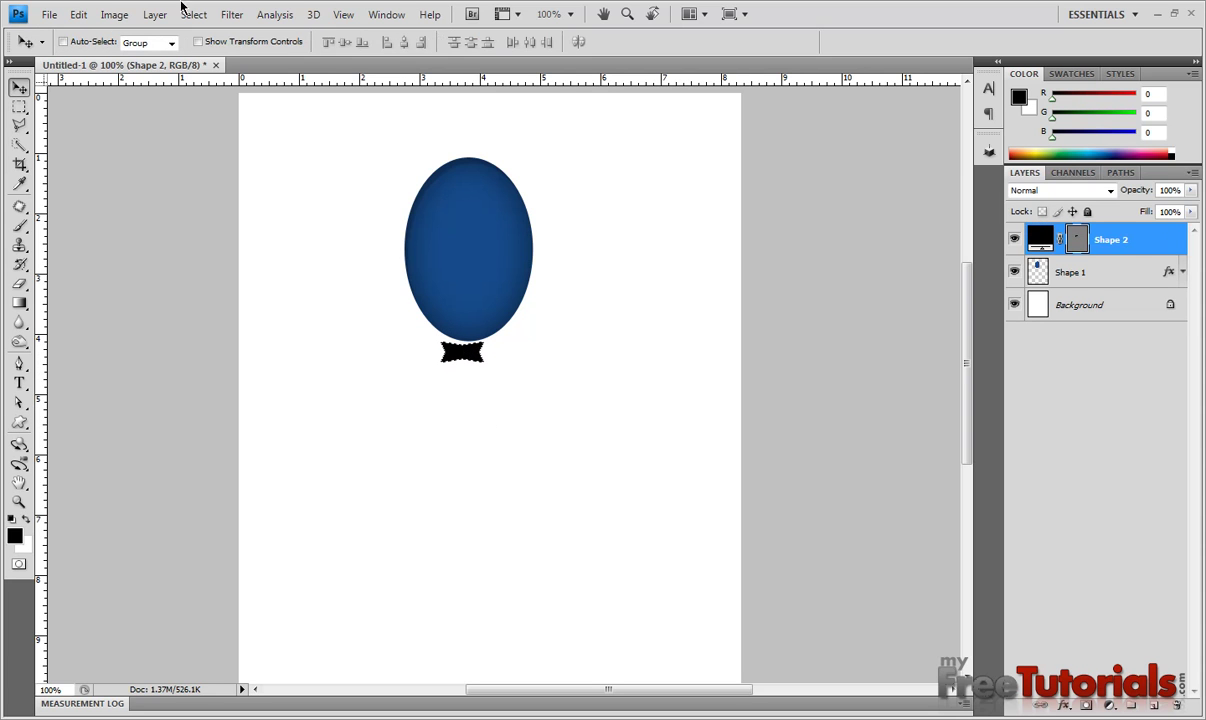
click(90, 15)
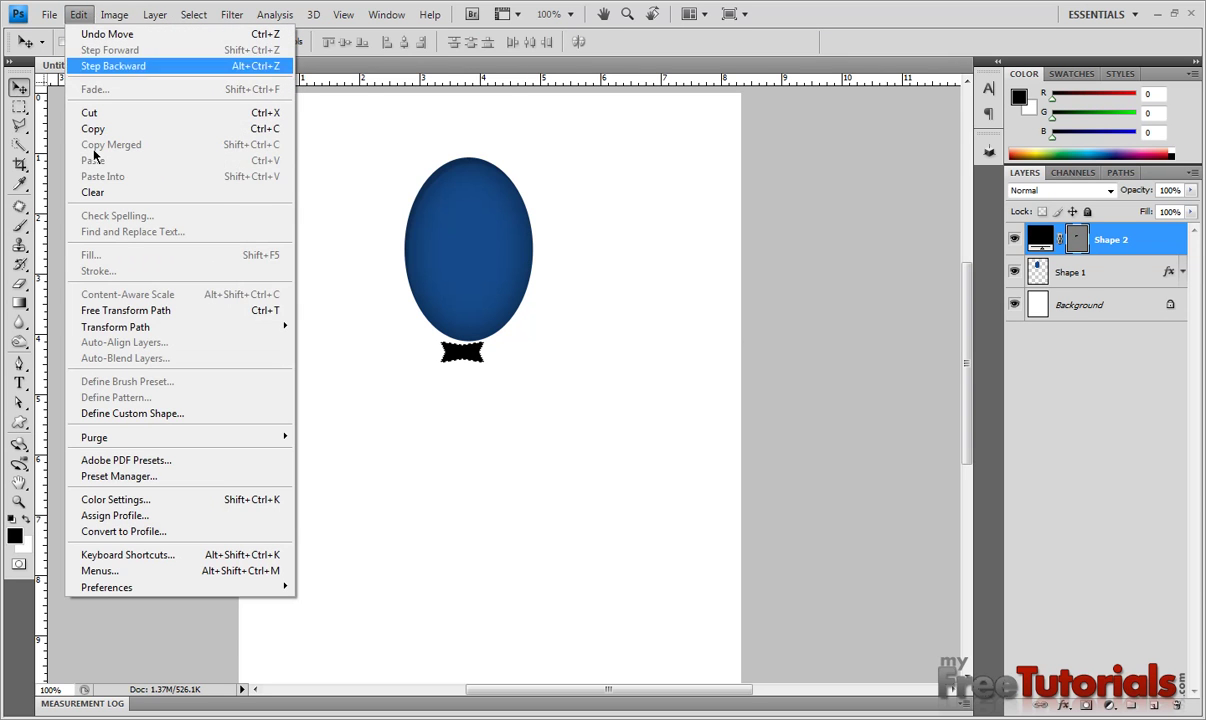
- Flip the knot vertically and horizontally and rotate it upright with Free Transform Path
mouse_move(126, 324)
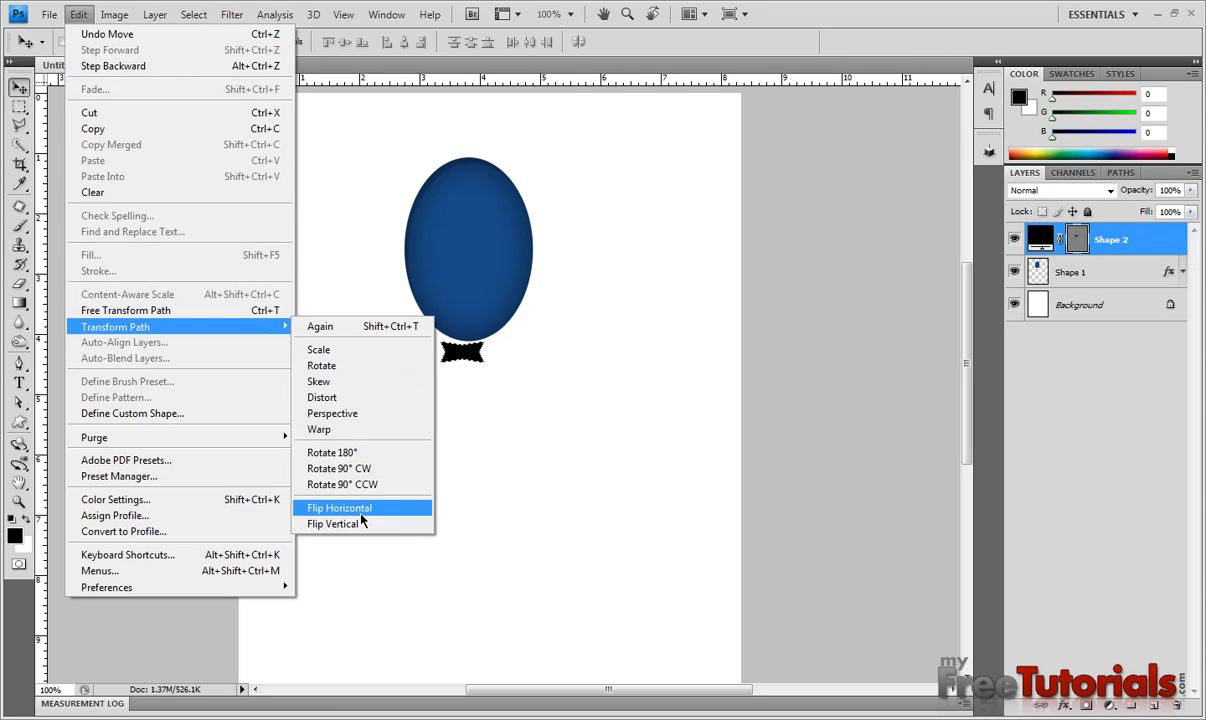
click(224, 312)
right_click(473, 360)
click(526, 609)
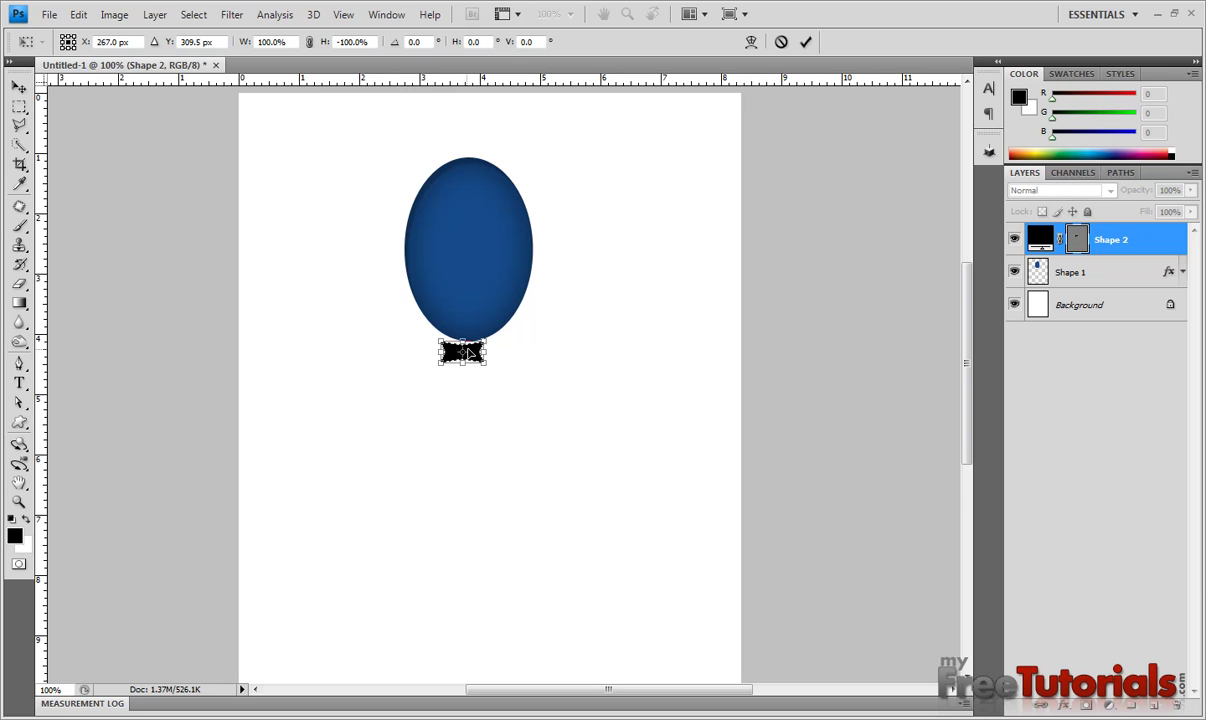
right_click(470, 352)
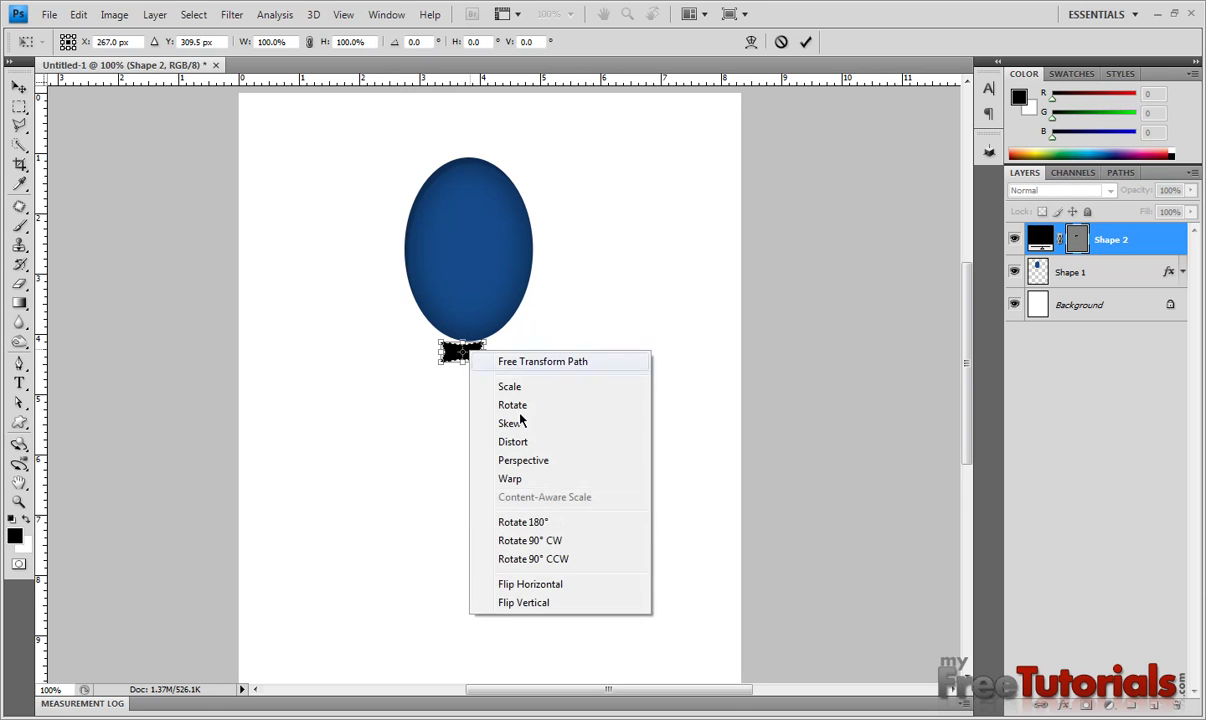
click(566, 583)
drag(525, 339, 478, 400)
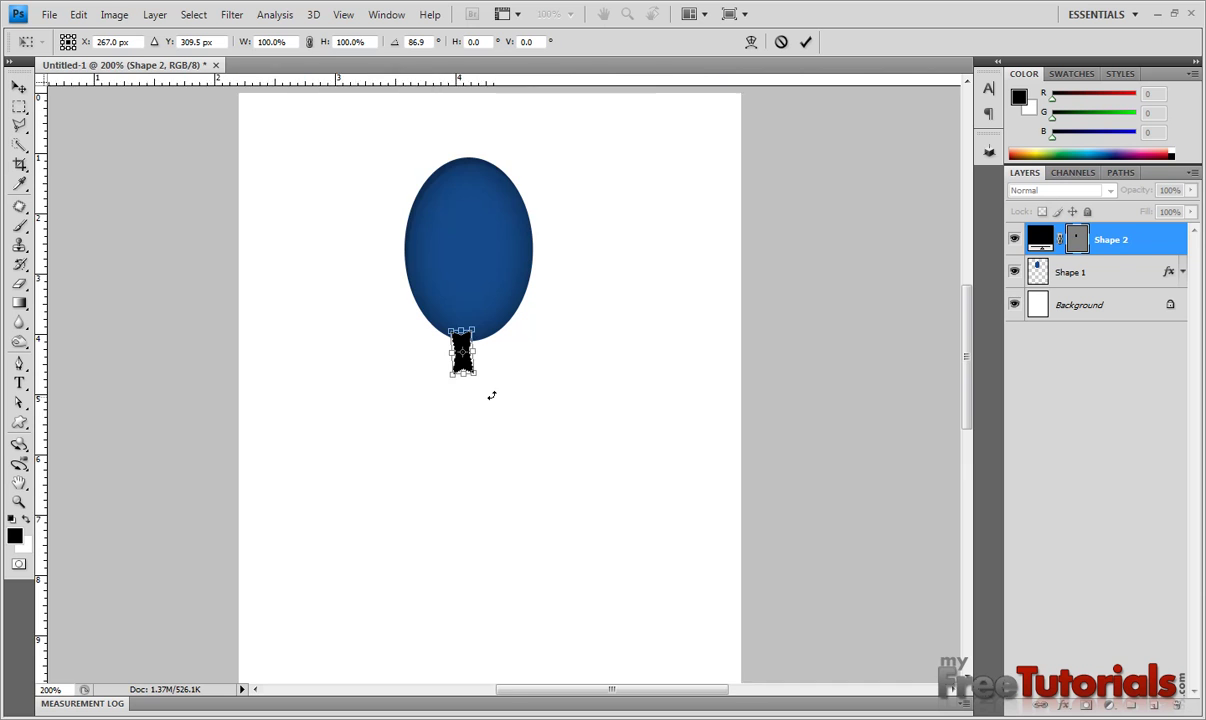
key(ctrl+plus)
key(ctrl+plus)
drag(468, 339, 465, 355)
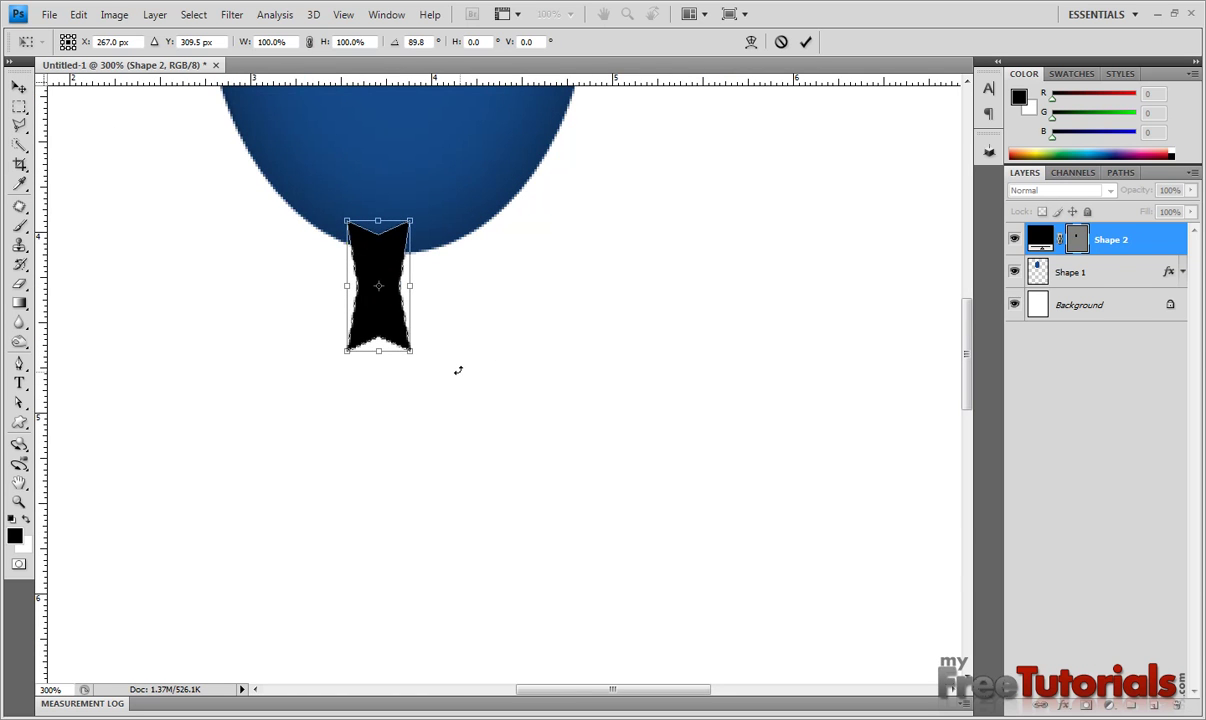
key(Return)
- Nudge the knot up and slightly right into the balloon's base
key(ctrl+minus)
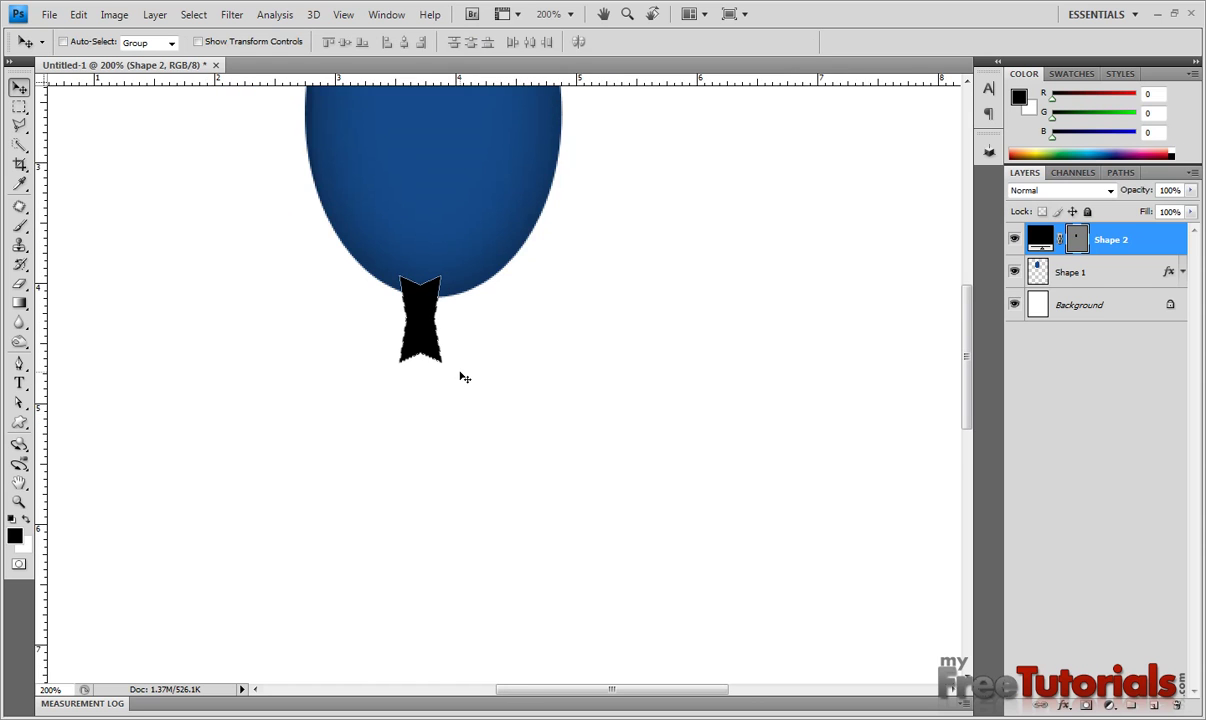
key(ctrl+minus)
key(Up)
key(Up)
key(Up)
key(Up)
key(Up)
key(Up)
key(Up)
key(Up)
key(Up)
key(Up)
key(Up)
key(Up)
key(Up)
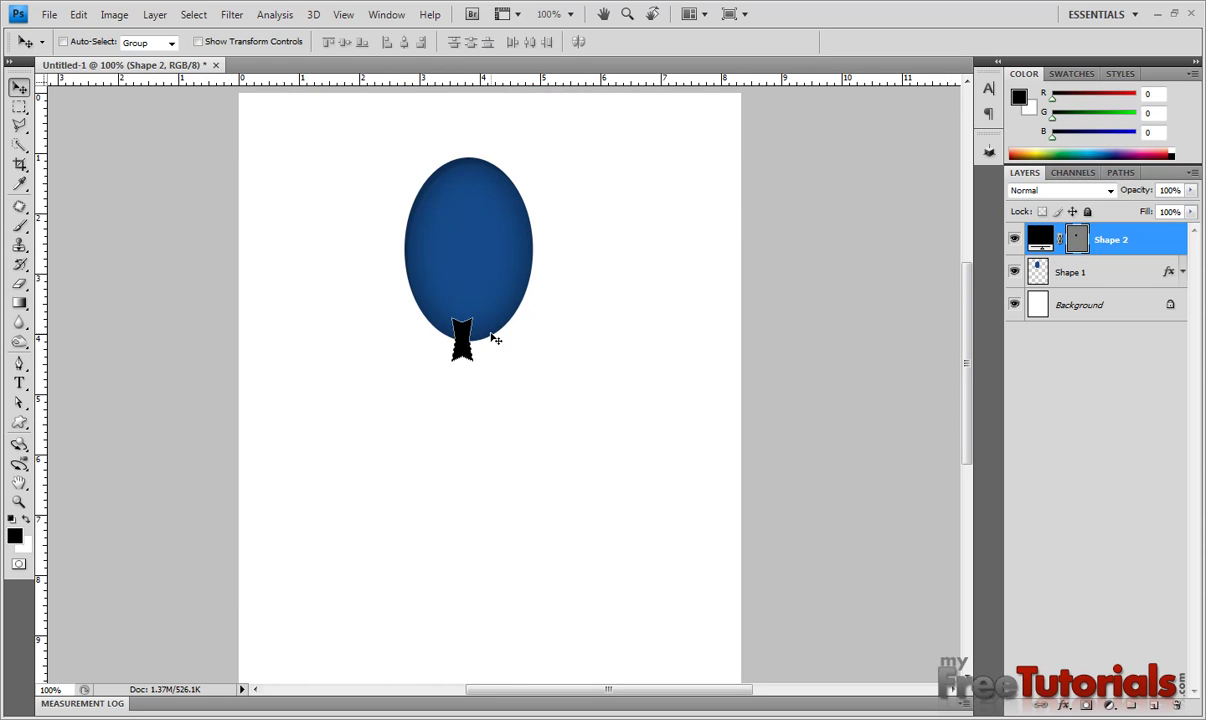
key(Up)
key(Up)
key(Up)
key(Up)
key(Up)
key(Up)
key(Up)
key(Up)
key(Up)
key(Right)
key(Right)
key(Right)
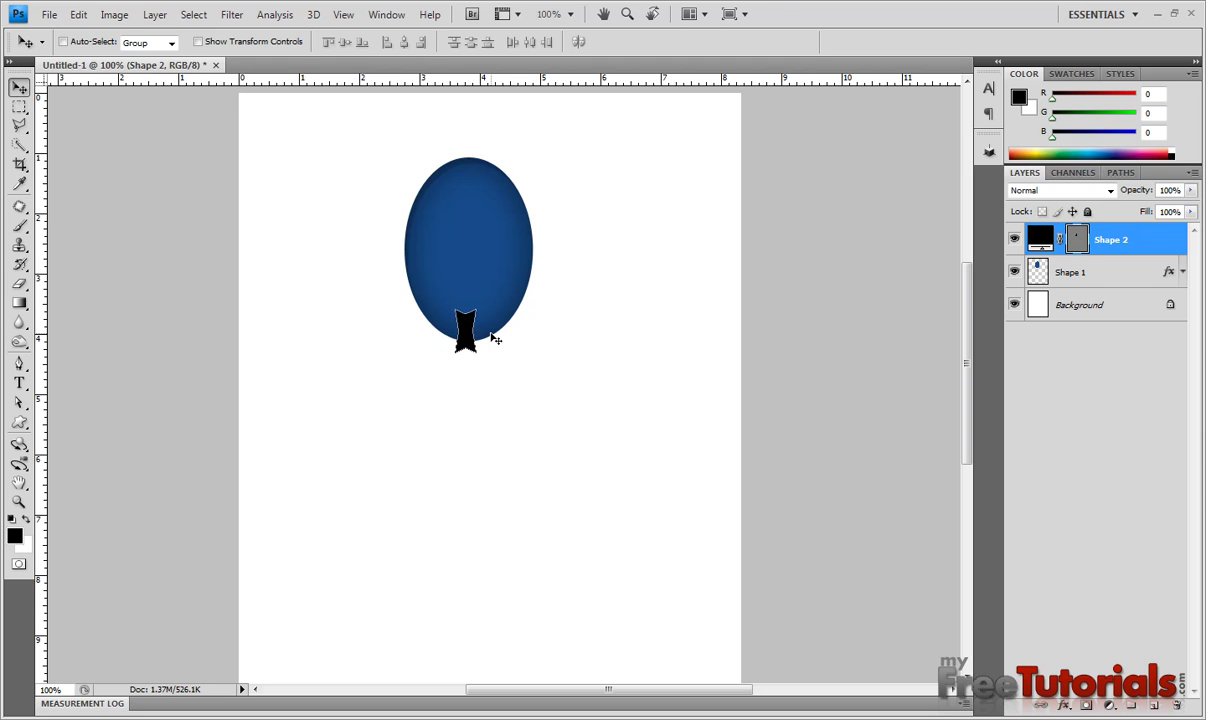
- Shrink the knot to about 88.3% and nudge it slightly down
key(ctrl+t)
key(ctrl+plus)
key(ctrl+plus)
scroll(455, 410, up, 3)
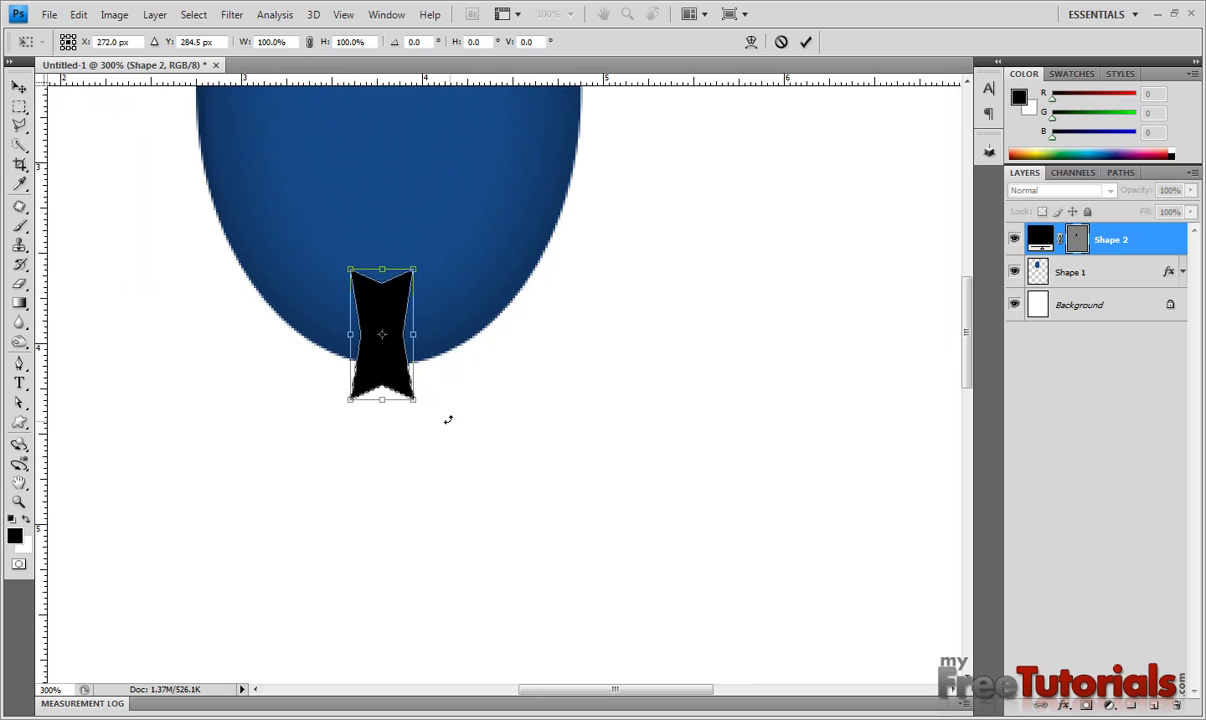
drag(413, 400, 410, 392)
key(Return)
key(Down)
key(Down)
key(Down)
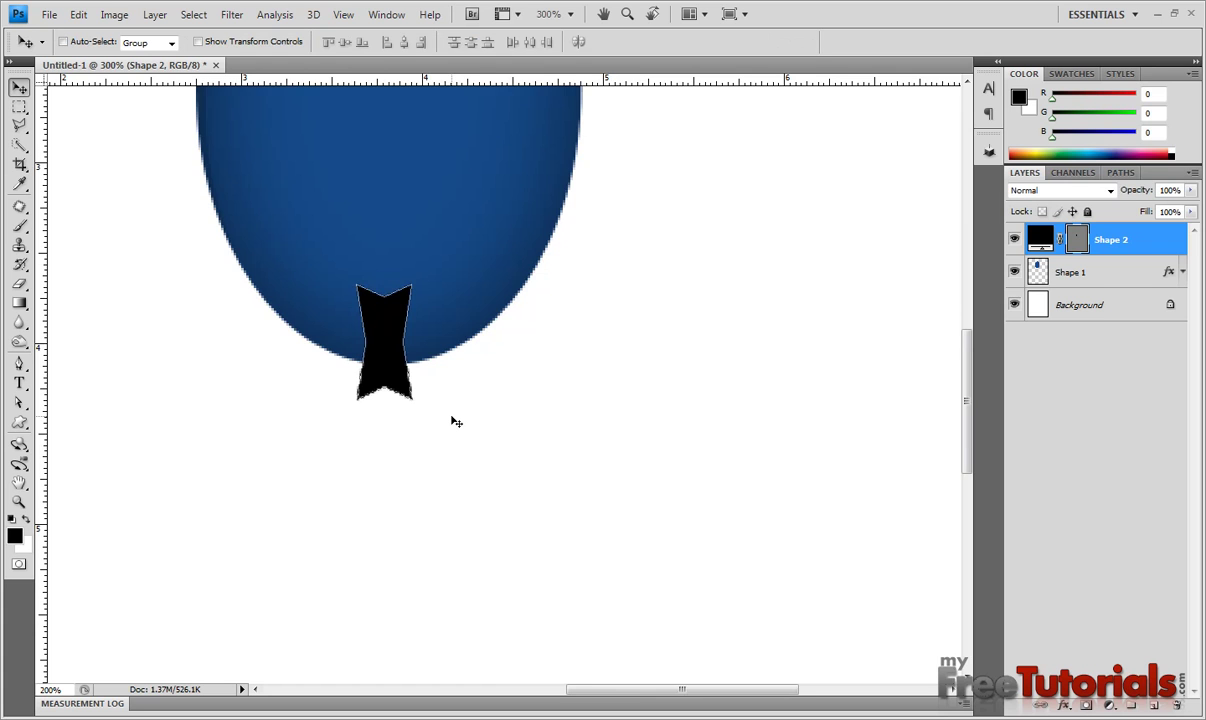
key(ctrl+minus)
key(ctrl+minus)
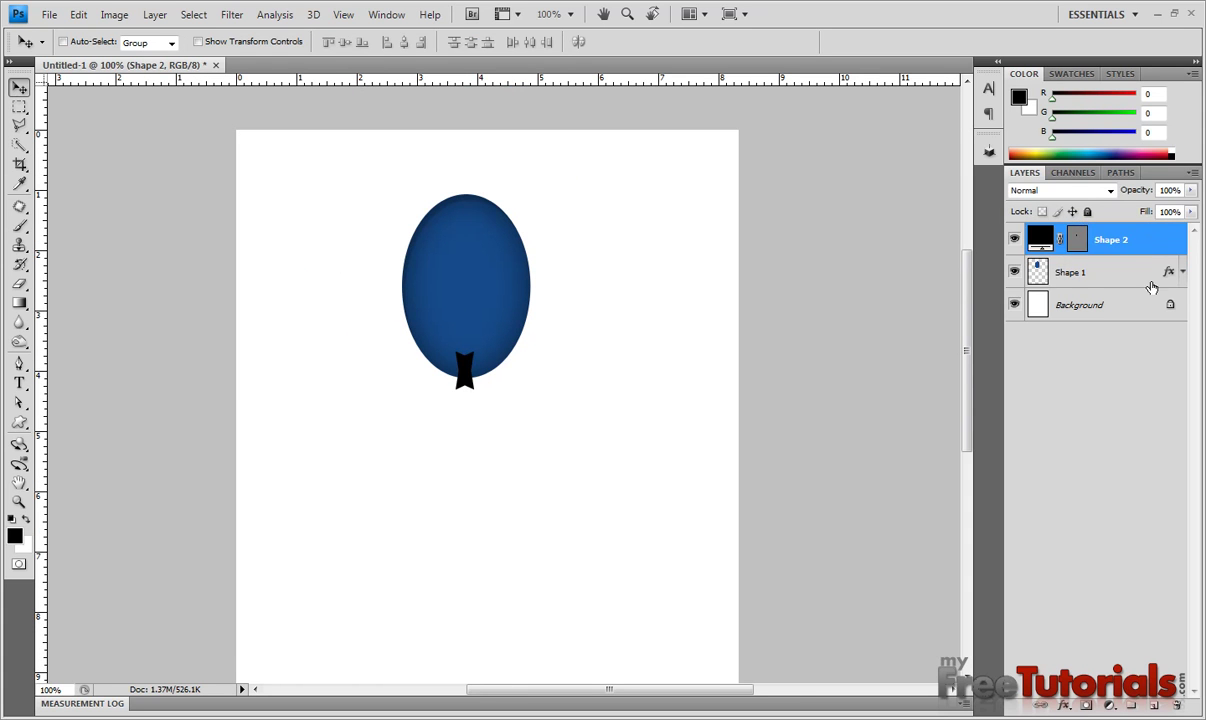
- Move the Shape 2 knot layer below the Shape 1 balloon layer
double_click(1088, 232)
click(1072, 203)
drag(1144, 242, 1140, 287)
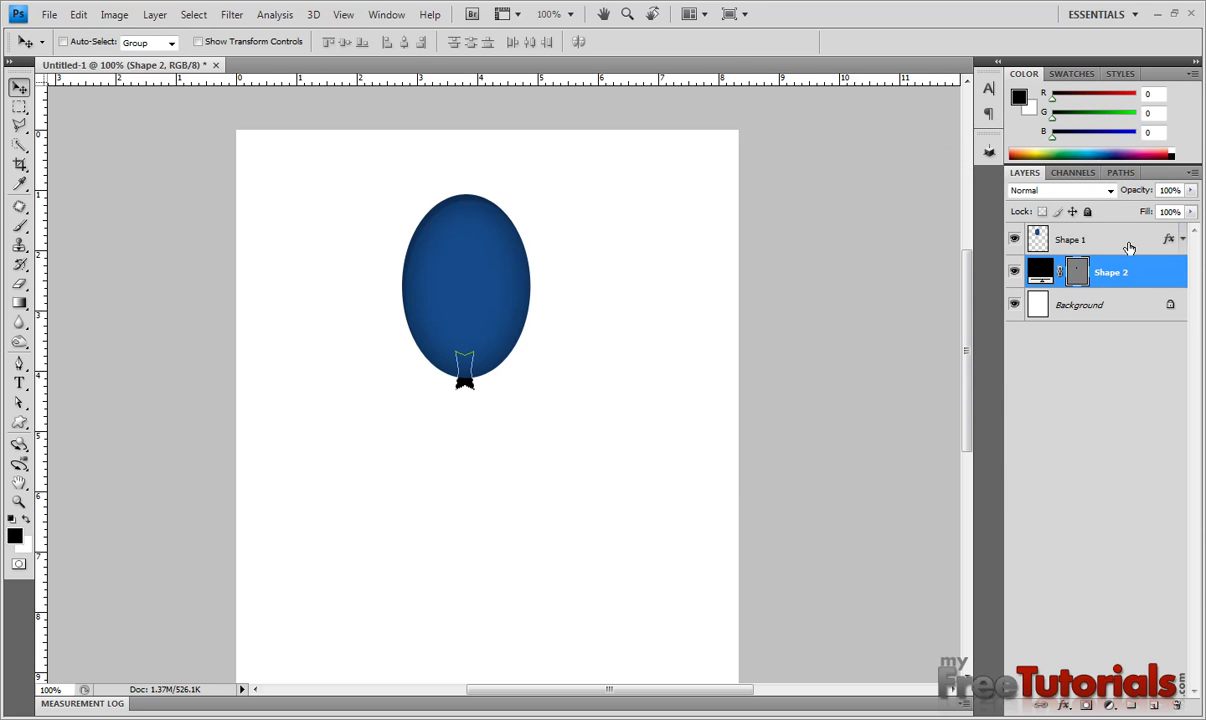
click(1128, 243)
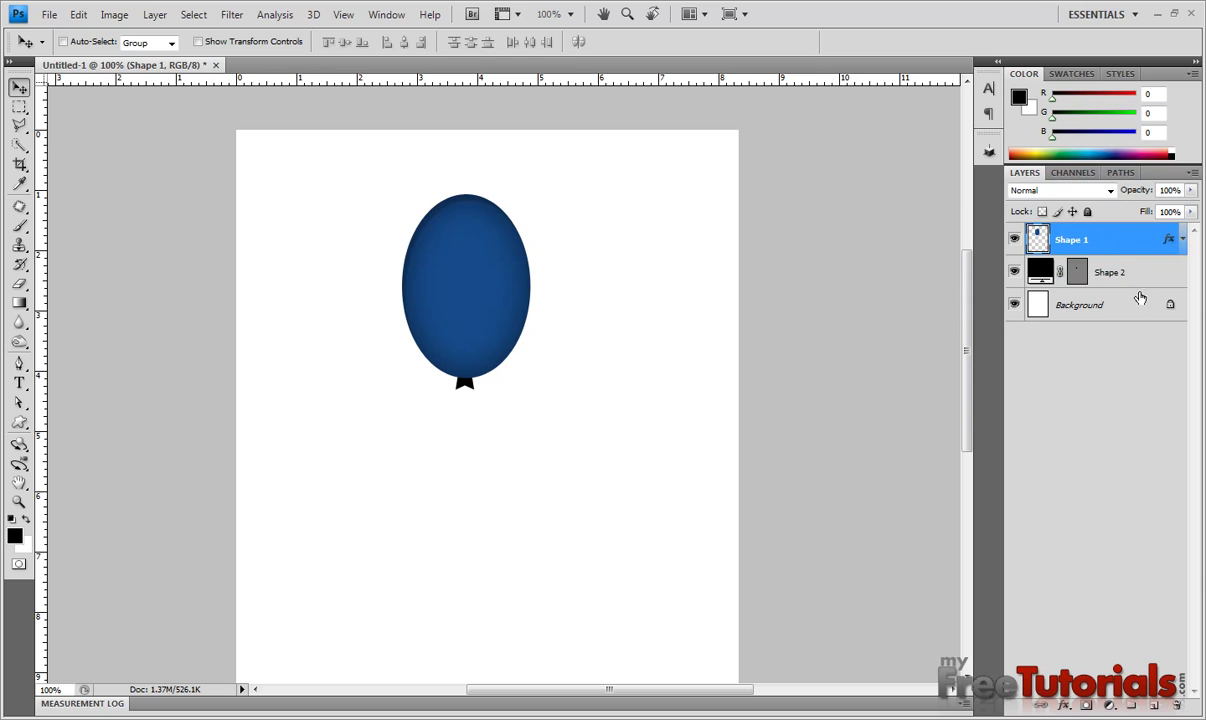
click(1134, 276)
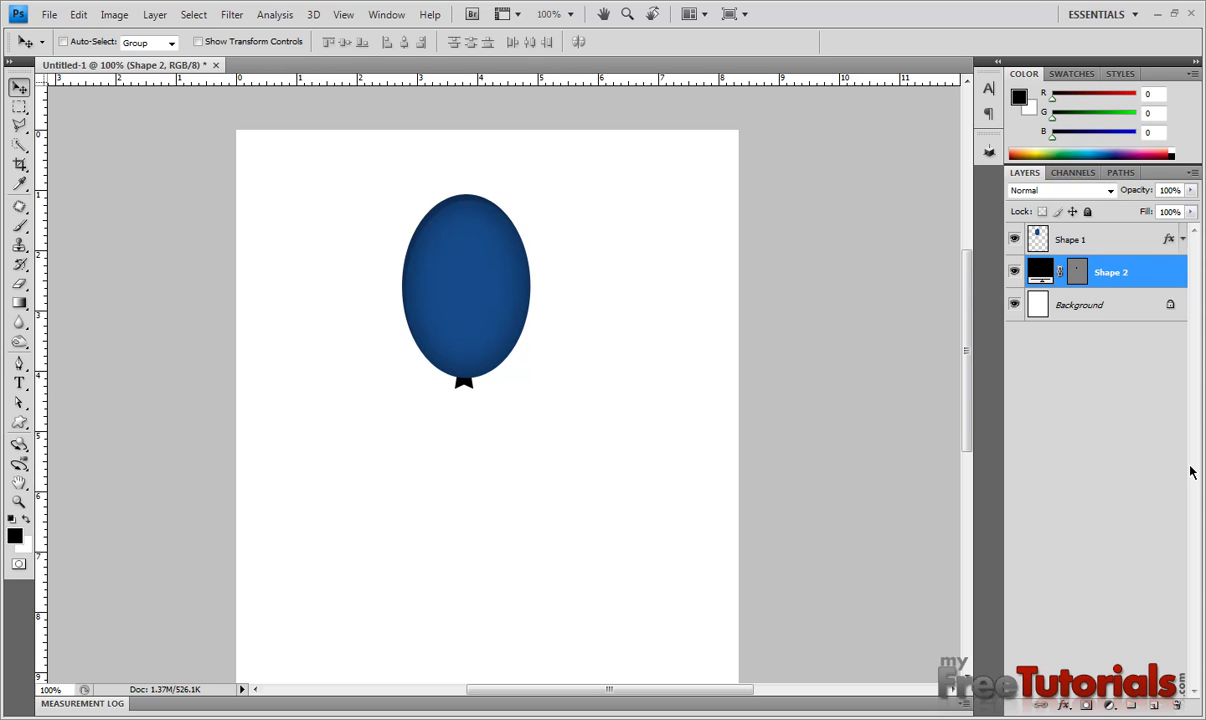
- Set the knot's fill to the balloon's dark blue, hex 164a8b
right_click(1155, 270)
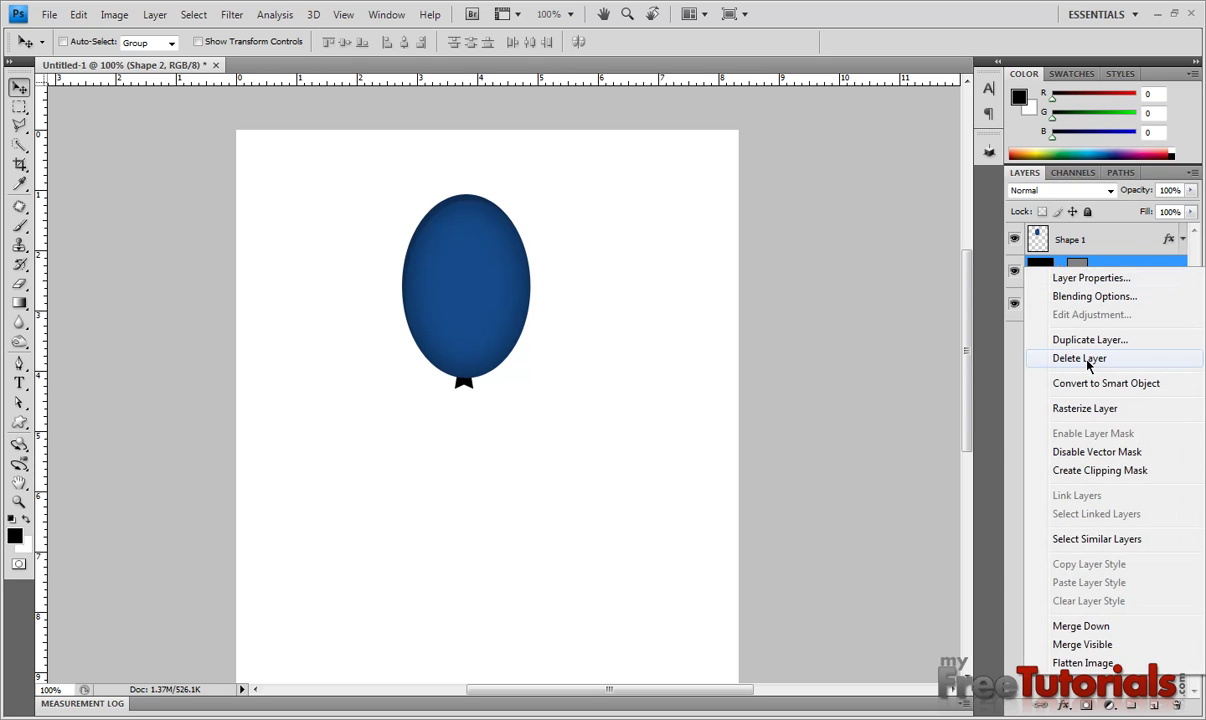
click(1130, 250)
double_click(1041, 272)
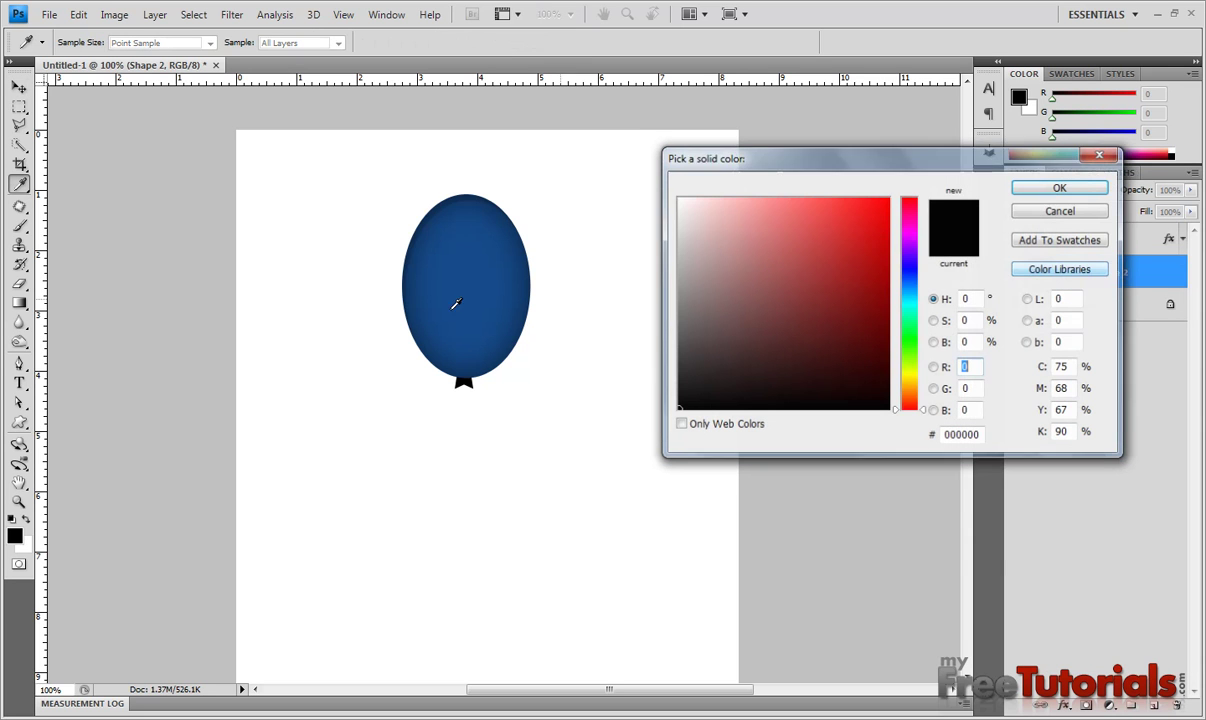
click(977, 436)
text(16)
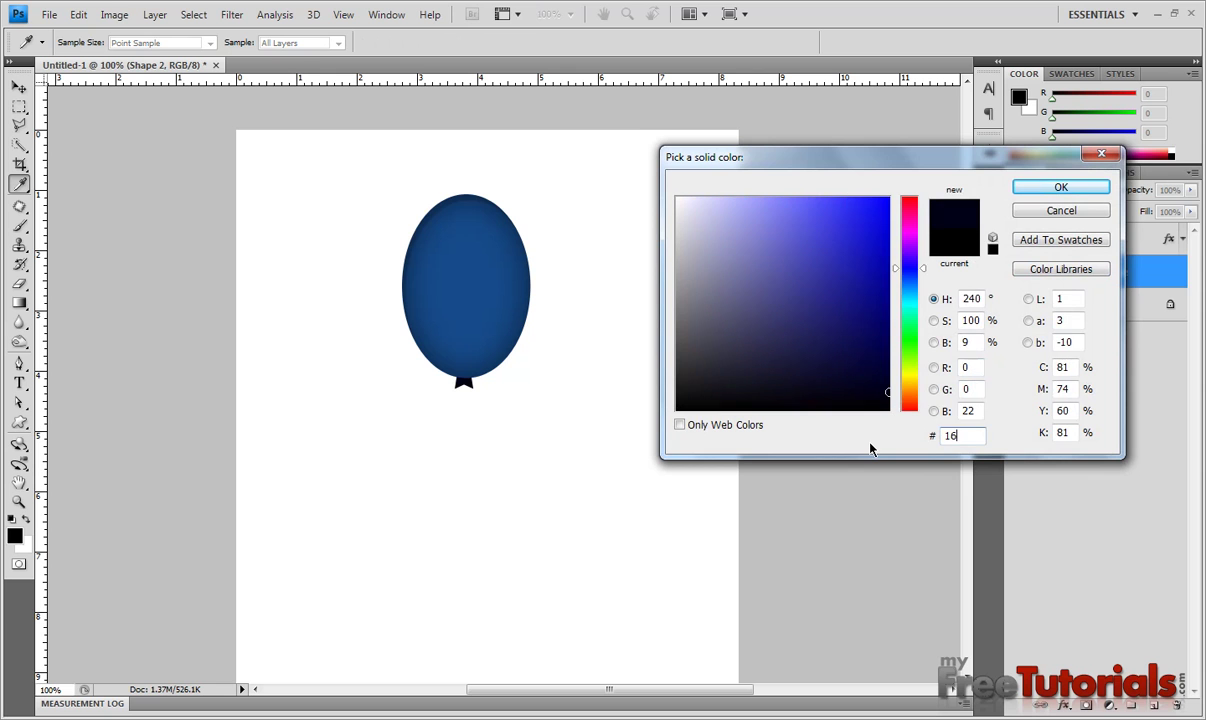
text(4)
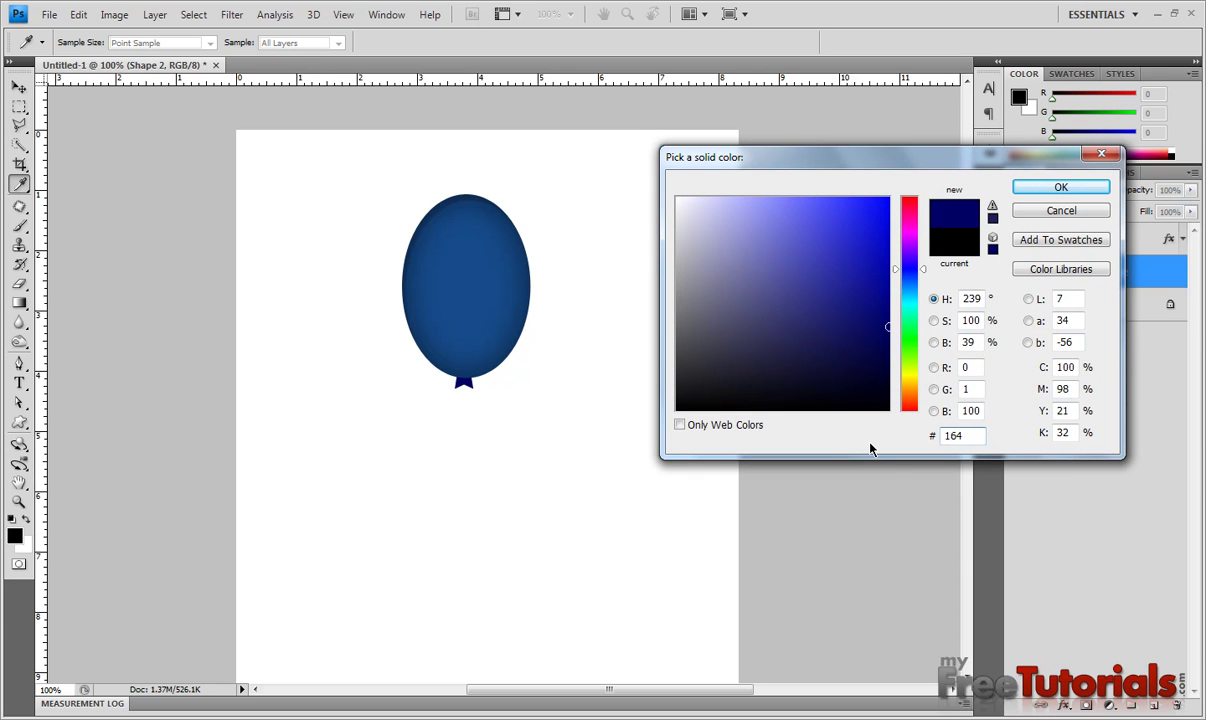
text(a8b)
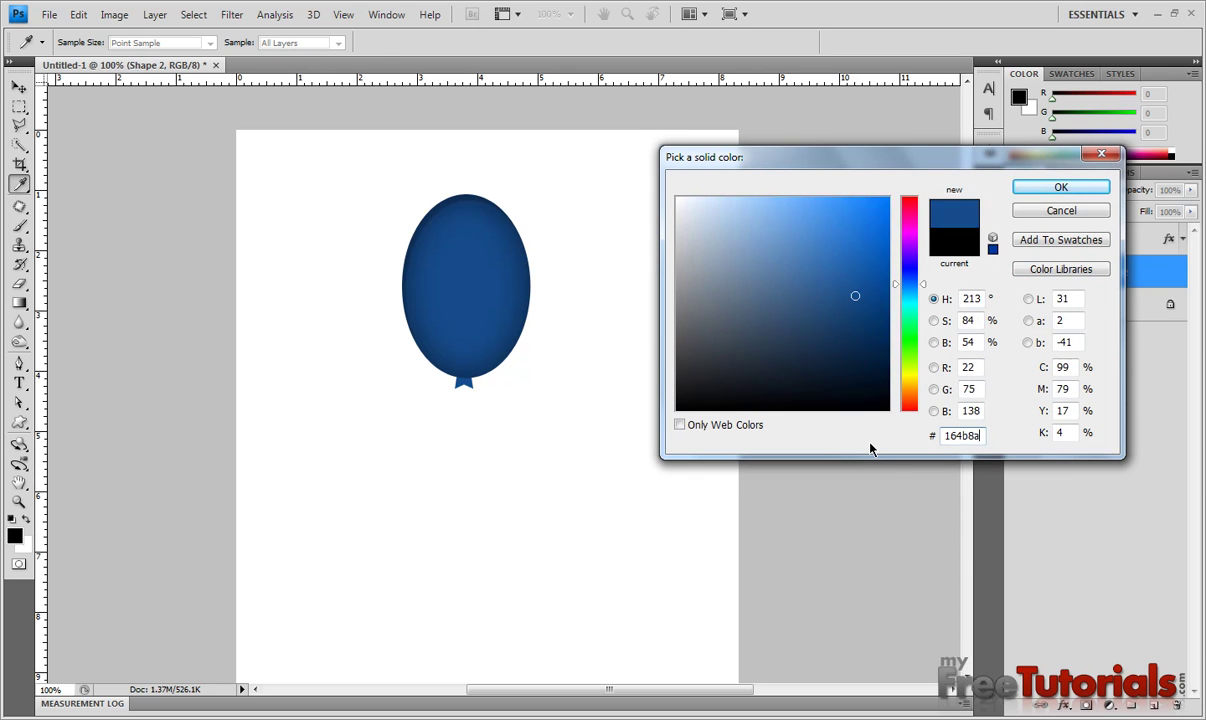
key(Return)
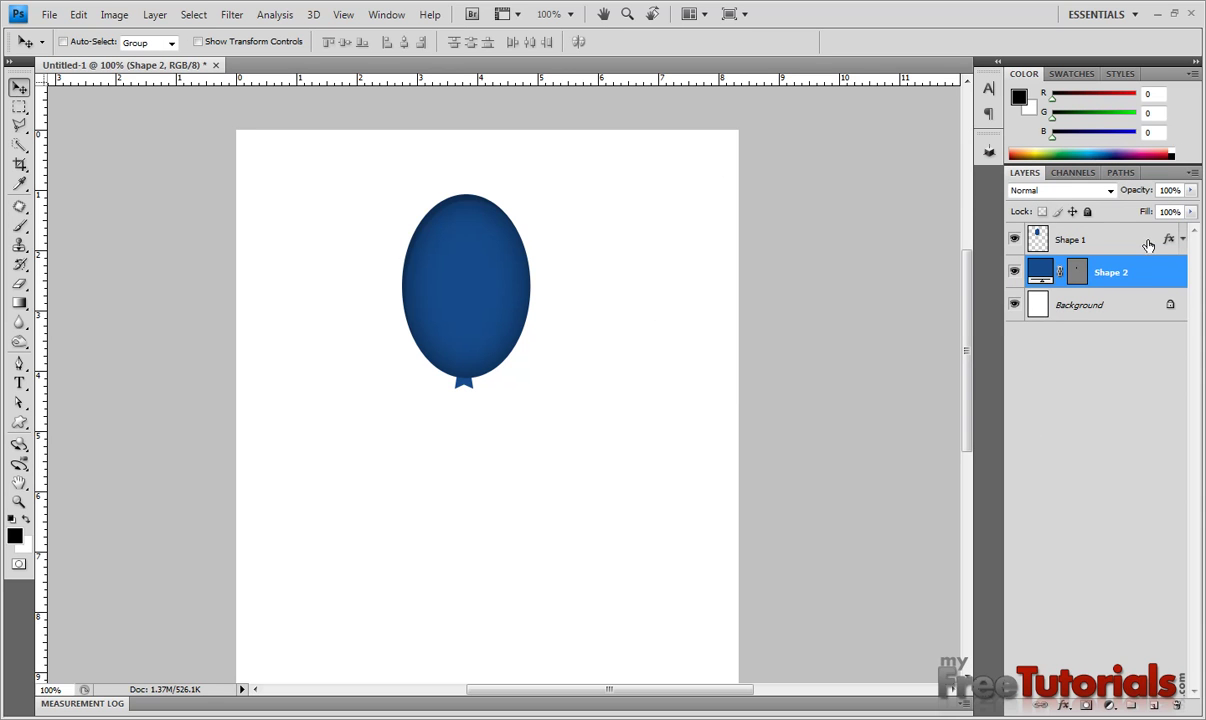
- Rasterize the knot layer and paste the balloon's copied layer style onto it
right_click(1076, 268)
click(1068, 395)
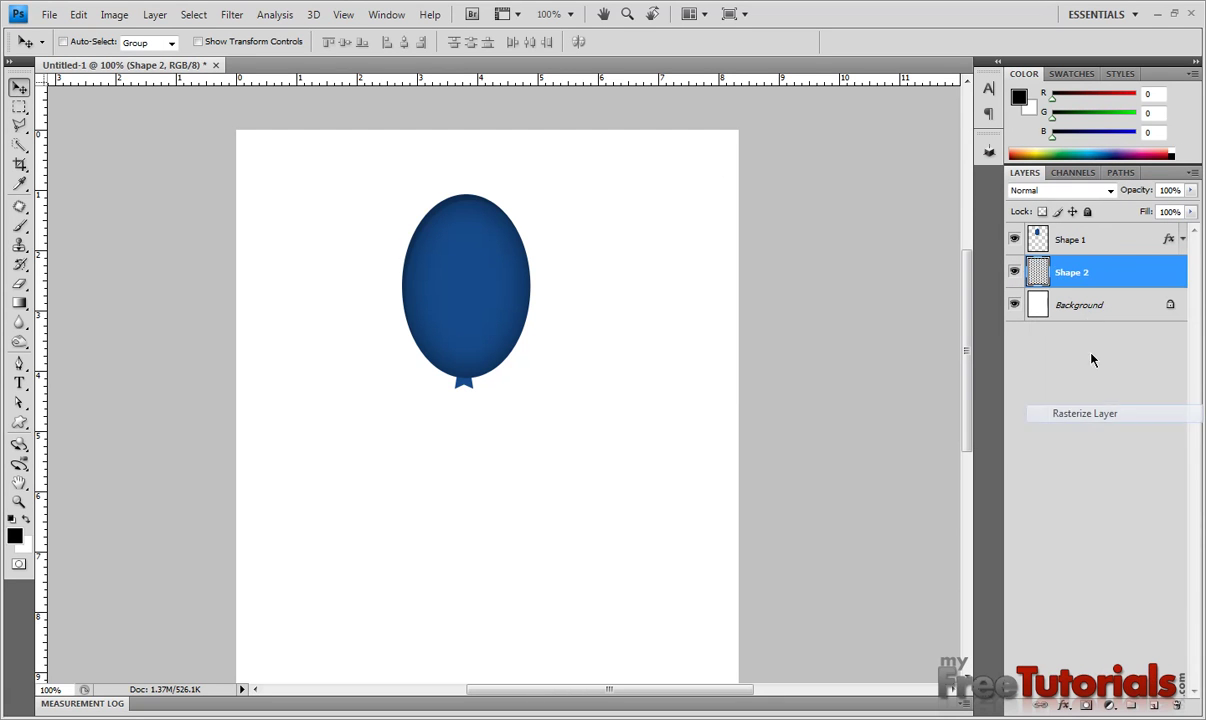
click(1120, 240)
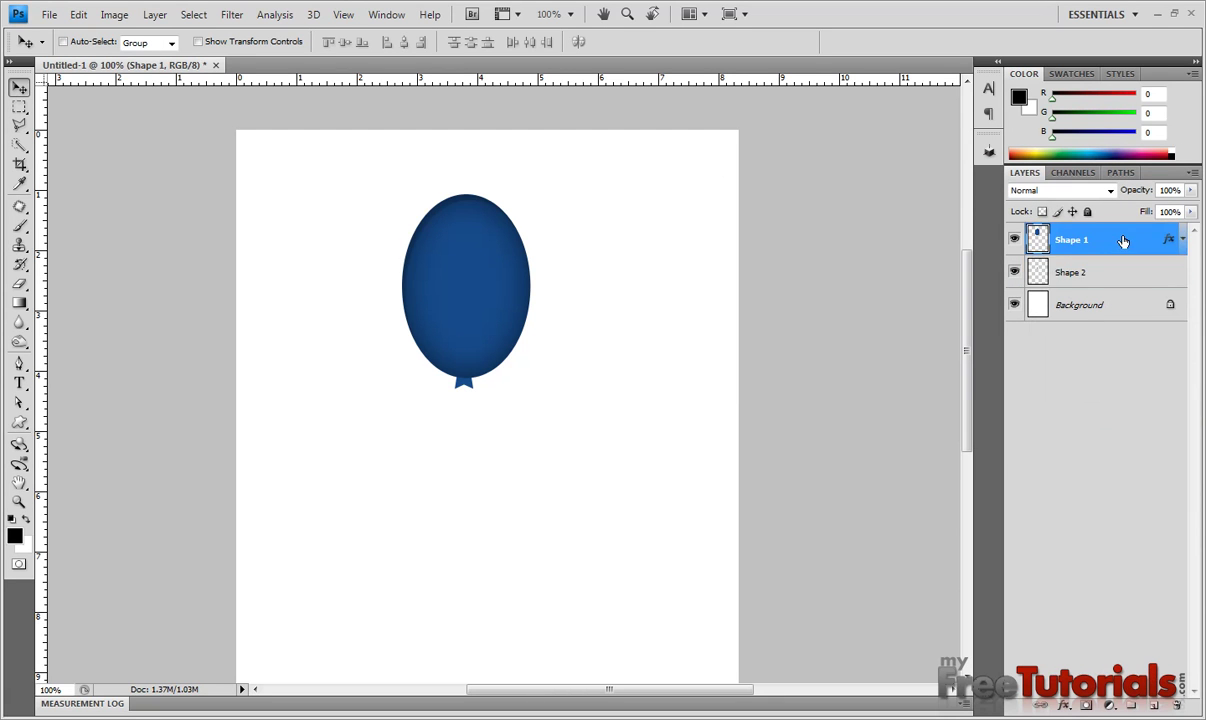
right_click(1120, 240)
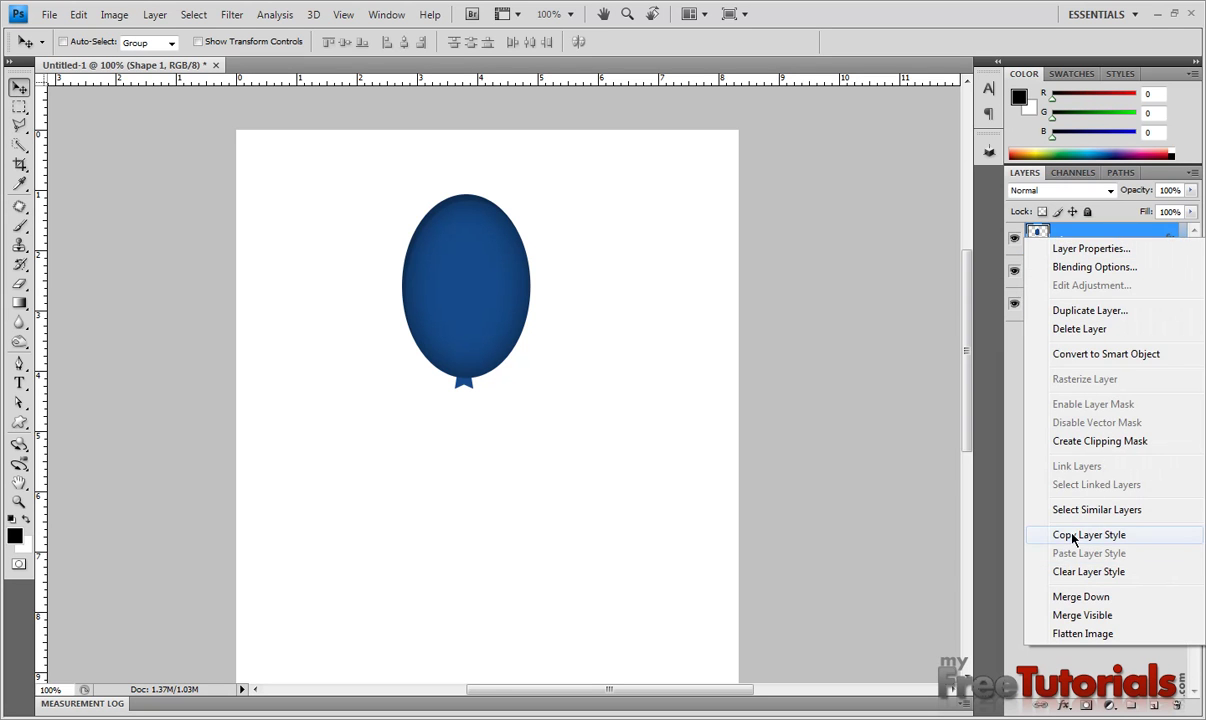
click(1070, 537)
right_click(1117, 275)
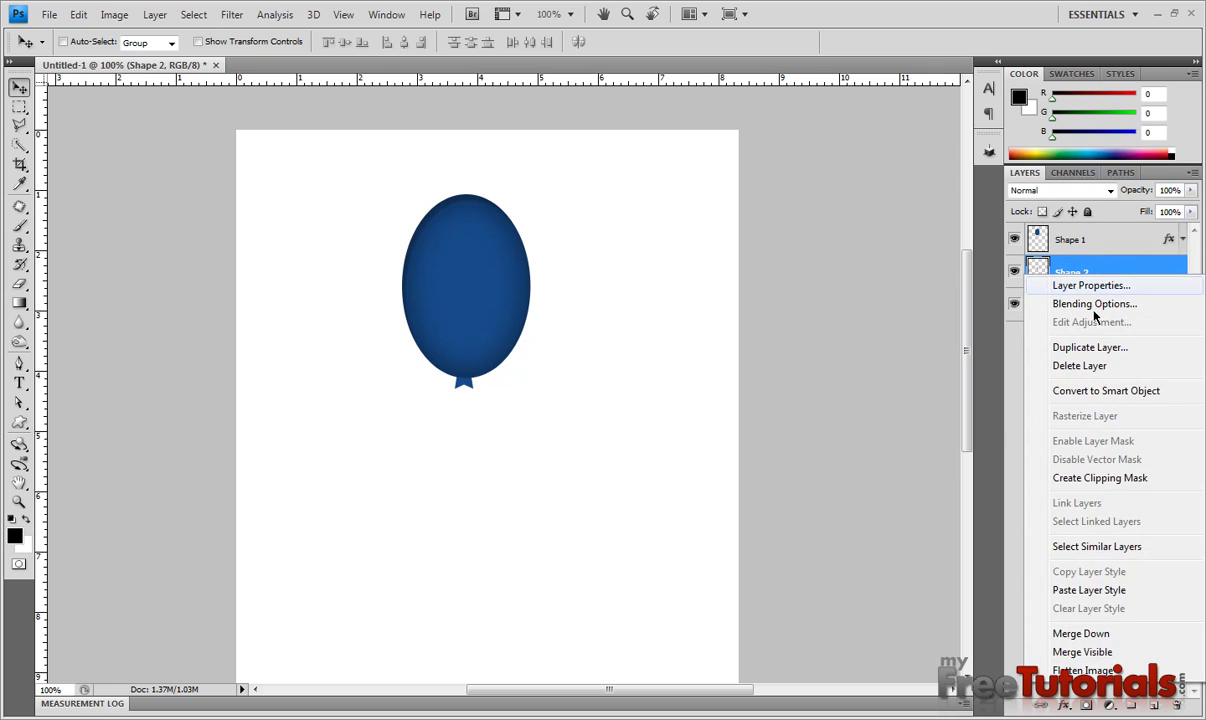
click(1088, 590)
click(1183, 271)
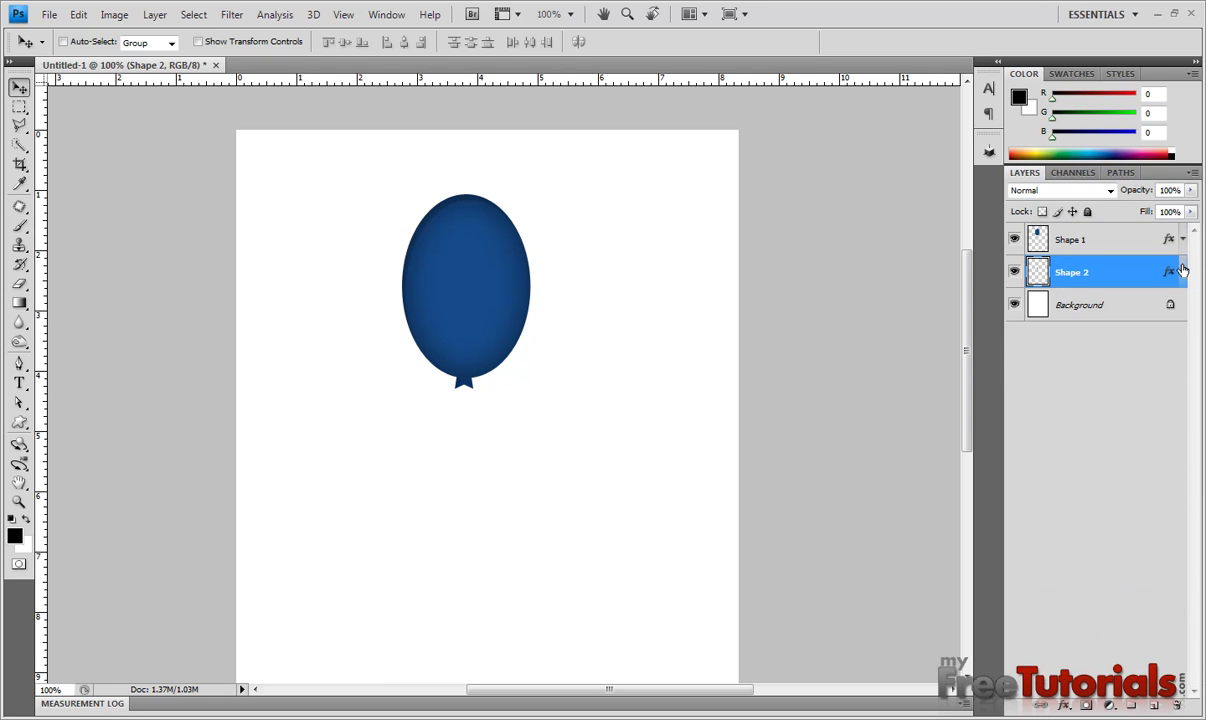
- Merge the knot and balloon layers into a single Shape 1 layer
click(1183, 240)
click(1183, 240)
shift+click(1108, 243)
right_click(1123, 240)
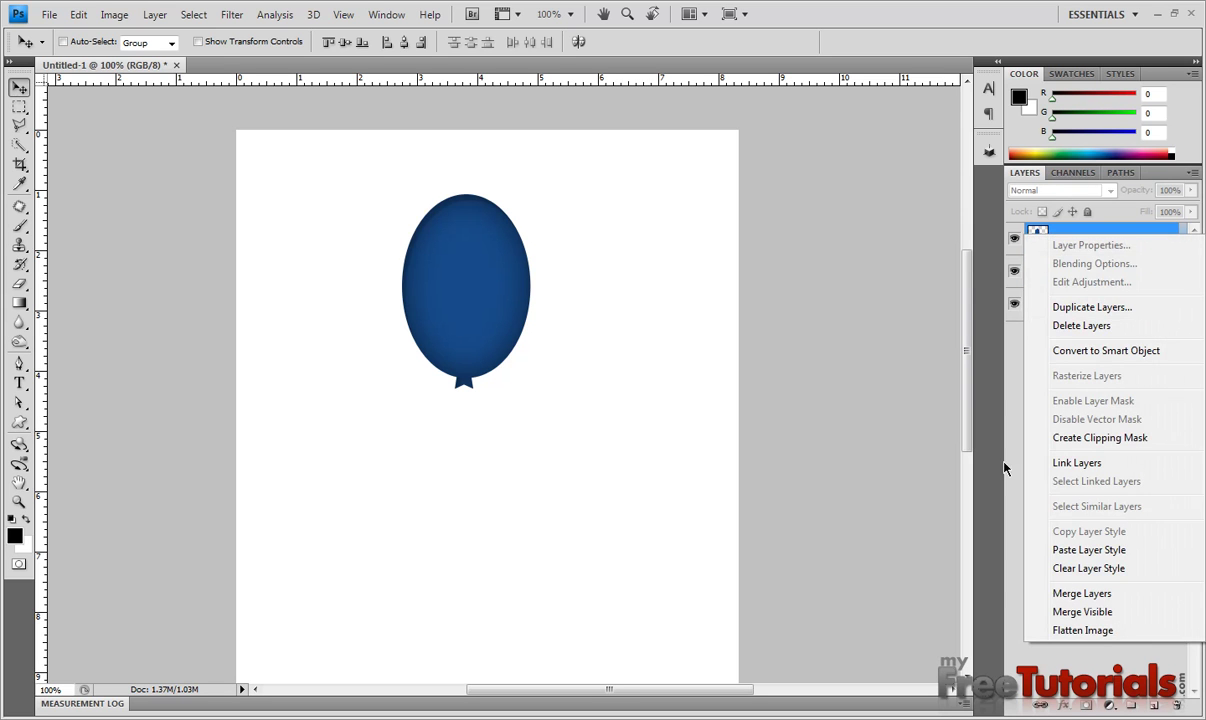
click(1082, 594)
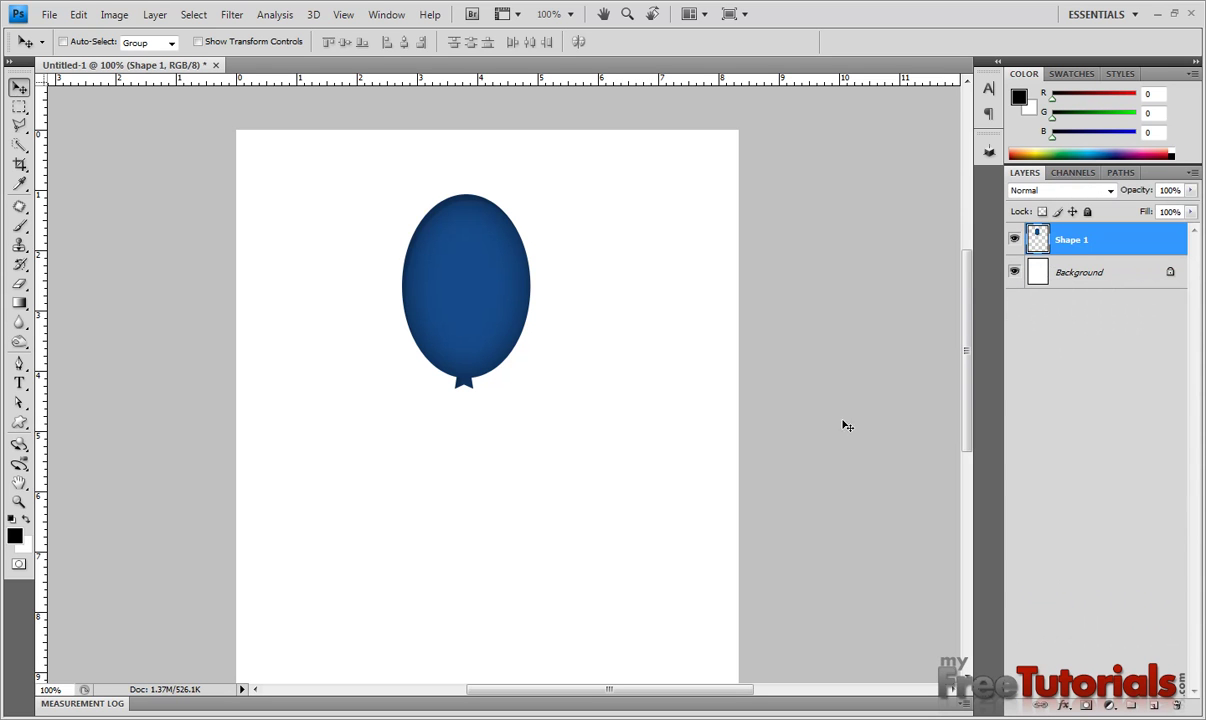
- Load the balloon's outline as a selection, move it about 100 px down, and add empty Layer 1
ctrl+click(1038, 238)
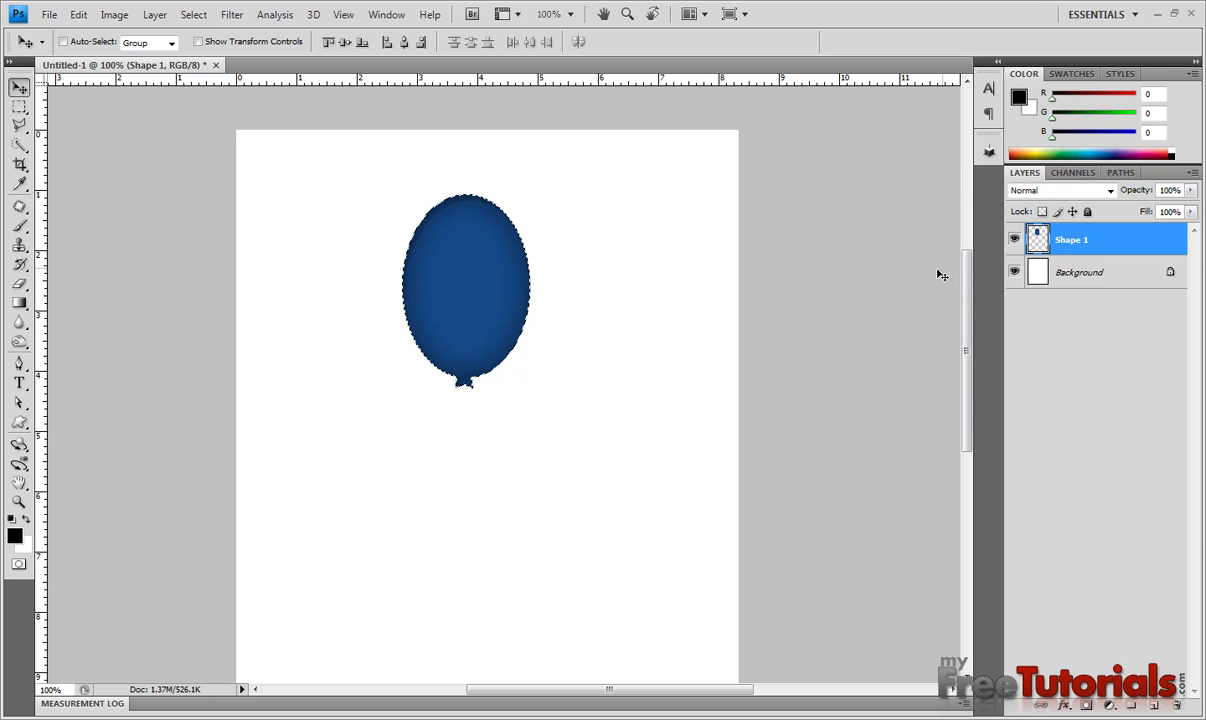
drag(473, 333, 467, 387)
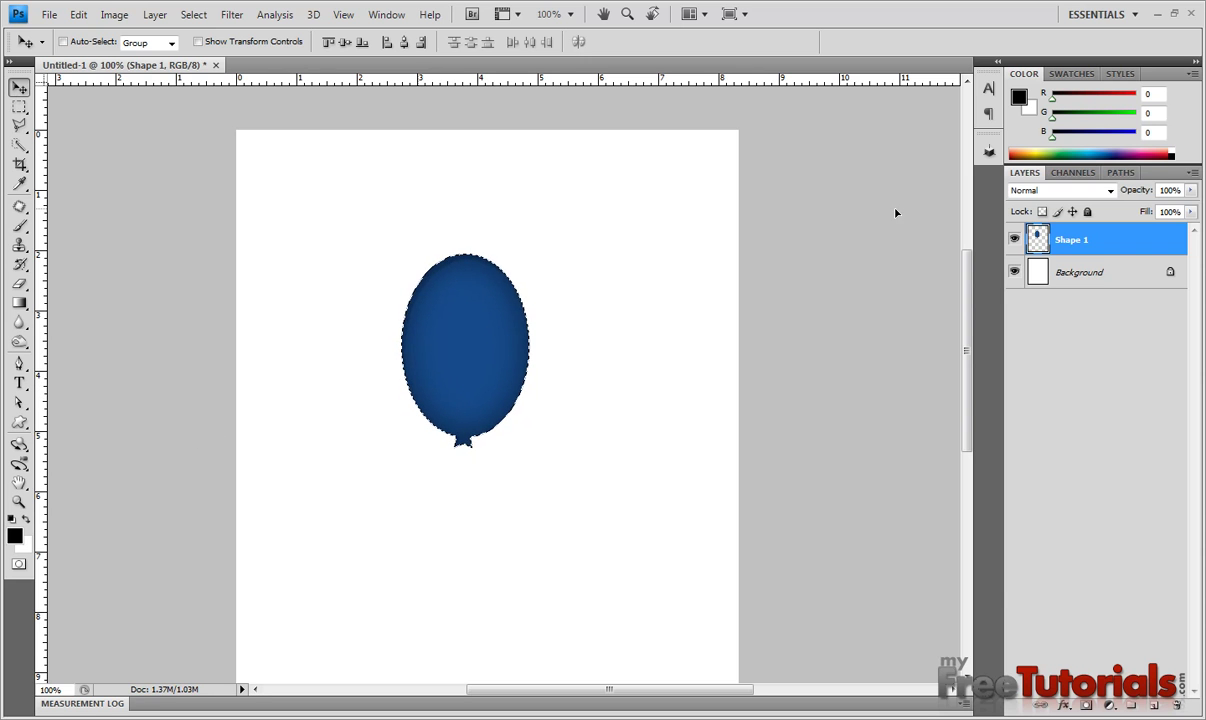
click(1199, 175)
click(1176, 187)
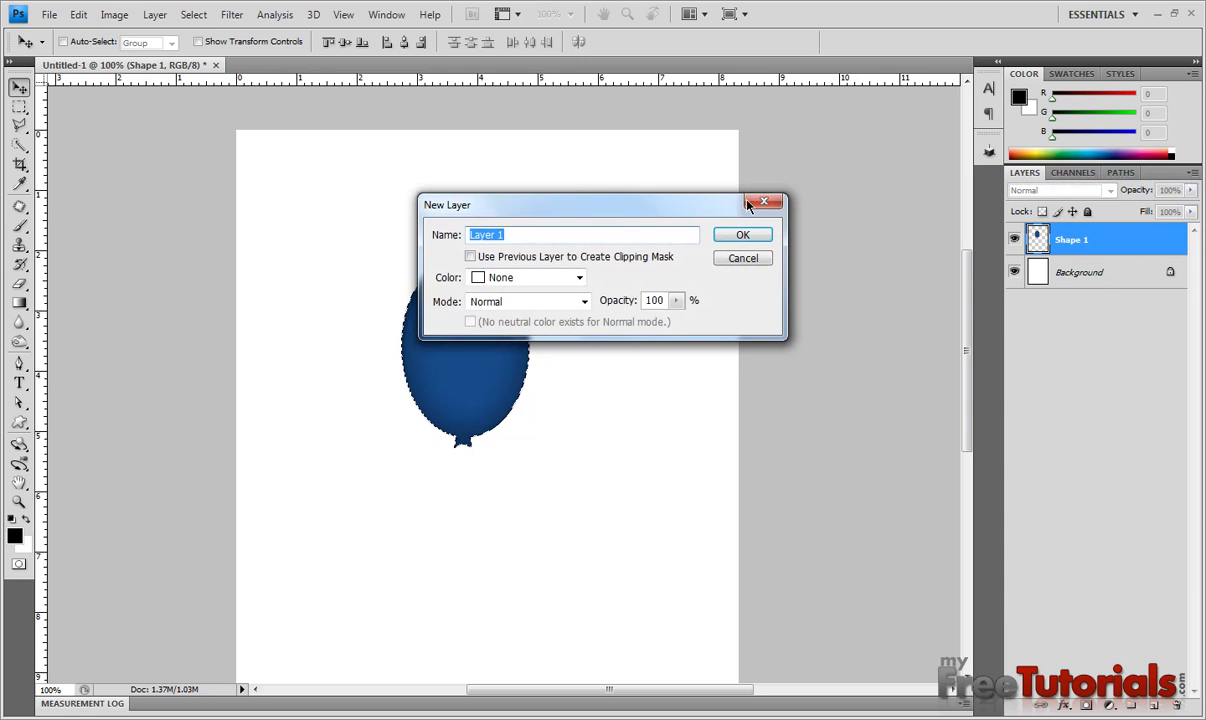
click(750, 234)
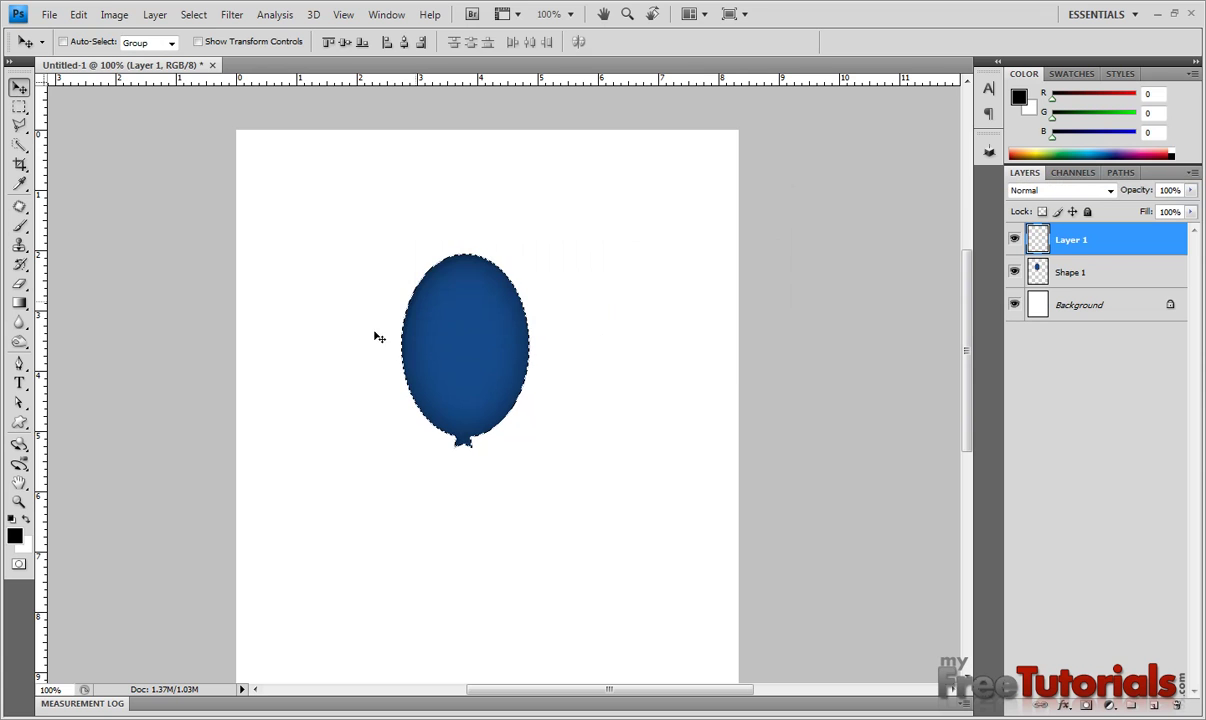
- Subtract a large ellipse from the selection's upper left, leaving a lower-right crescent
click(19, 106)
right_click(19, 106)
click(90, 126)
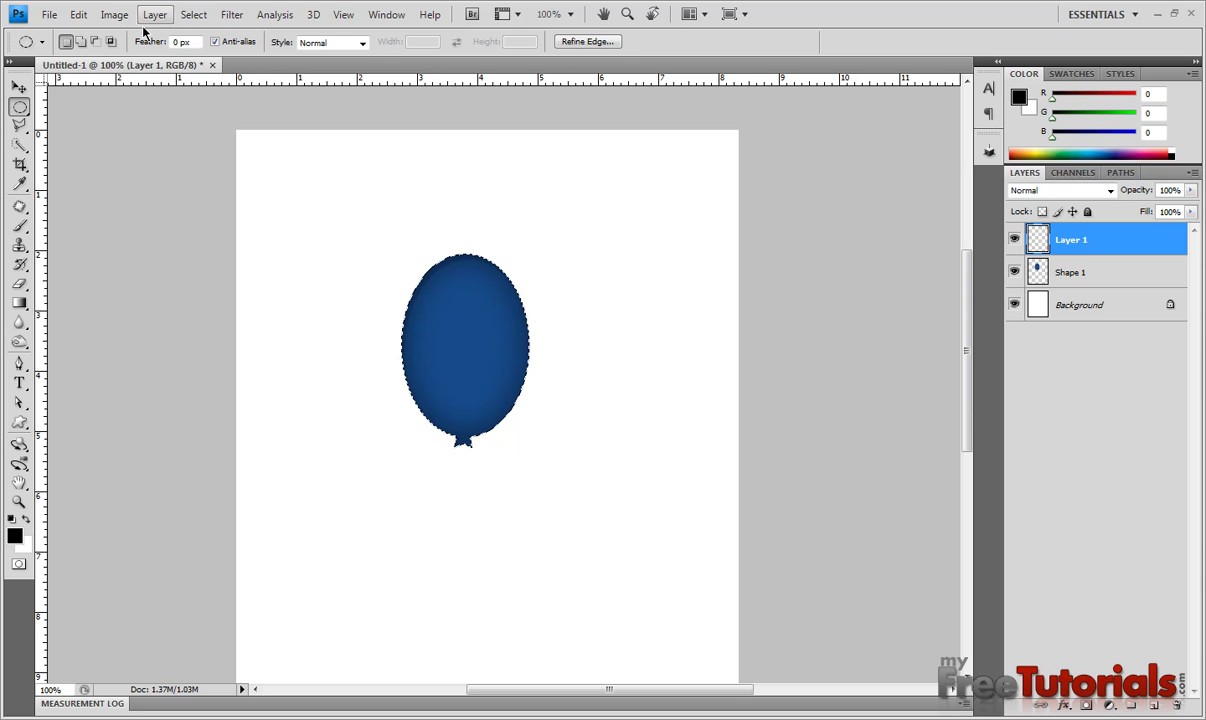
click(96, 43)
key(shift)
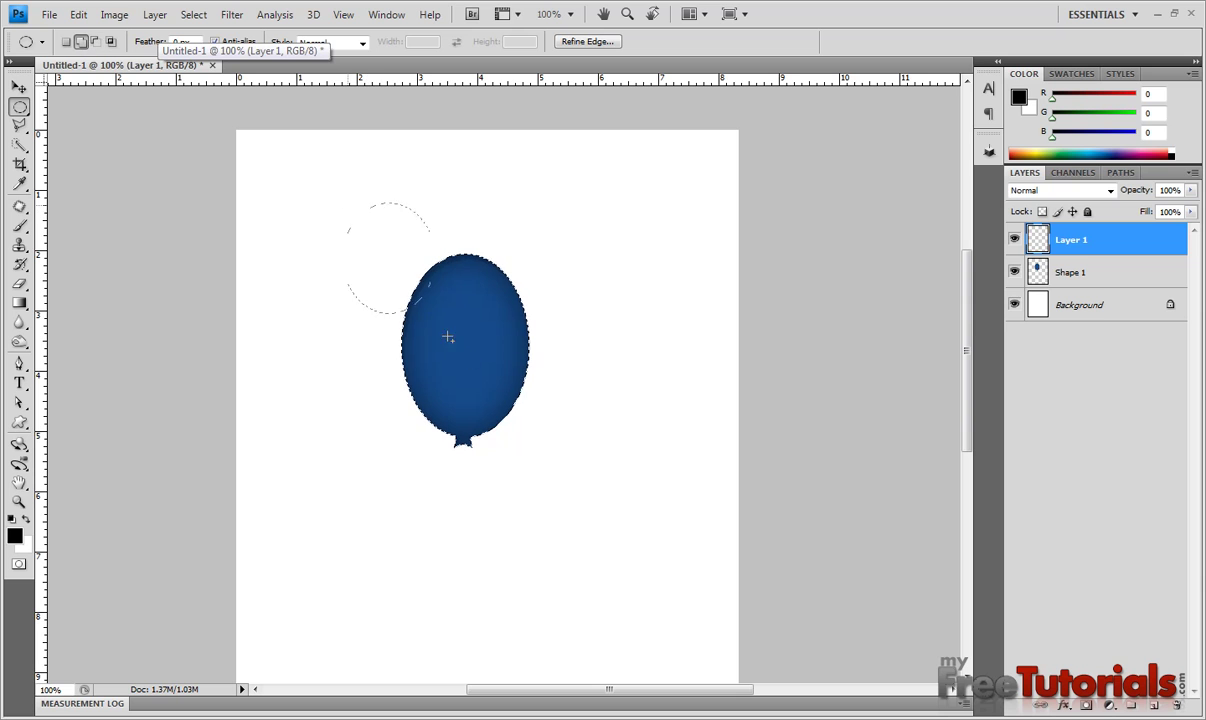
drag(517, 383, 519, 398)
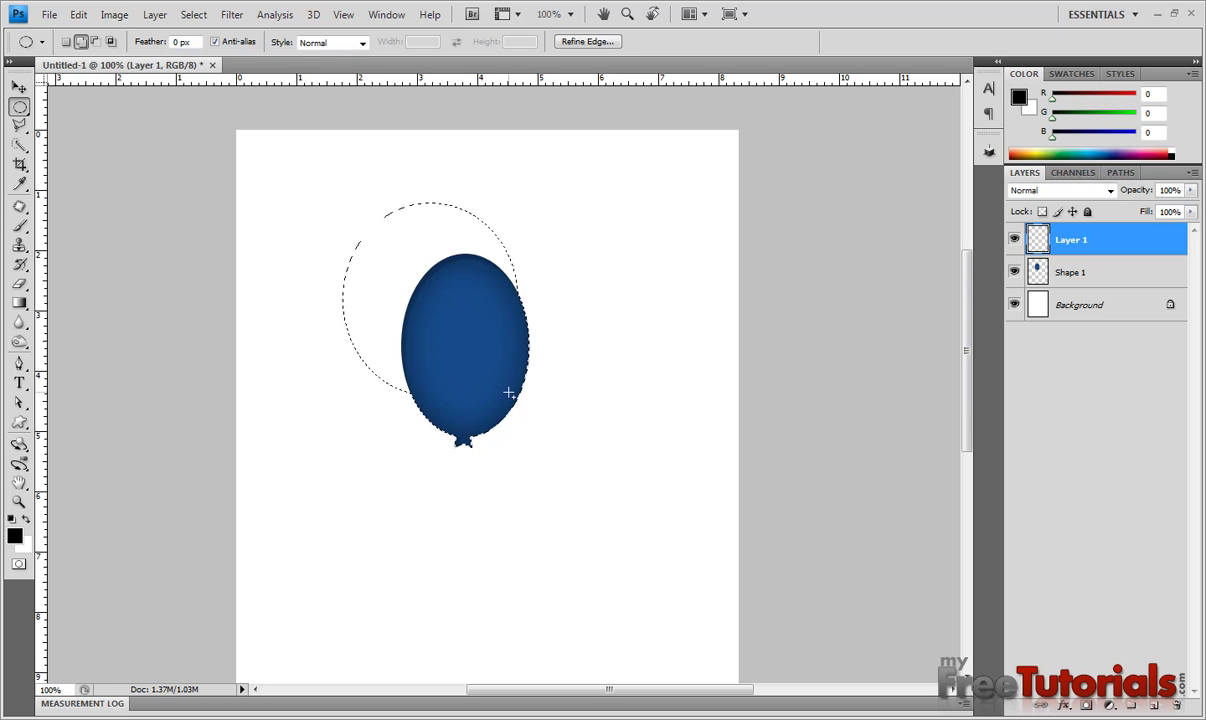
key(ctrl+z)
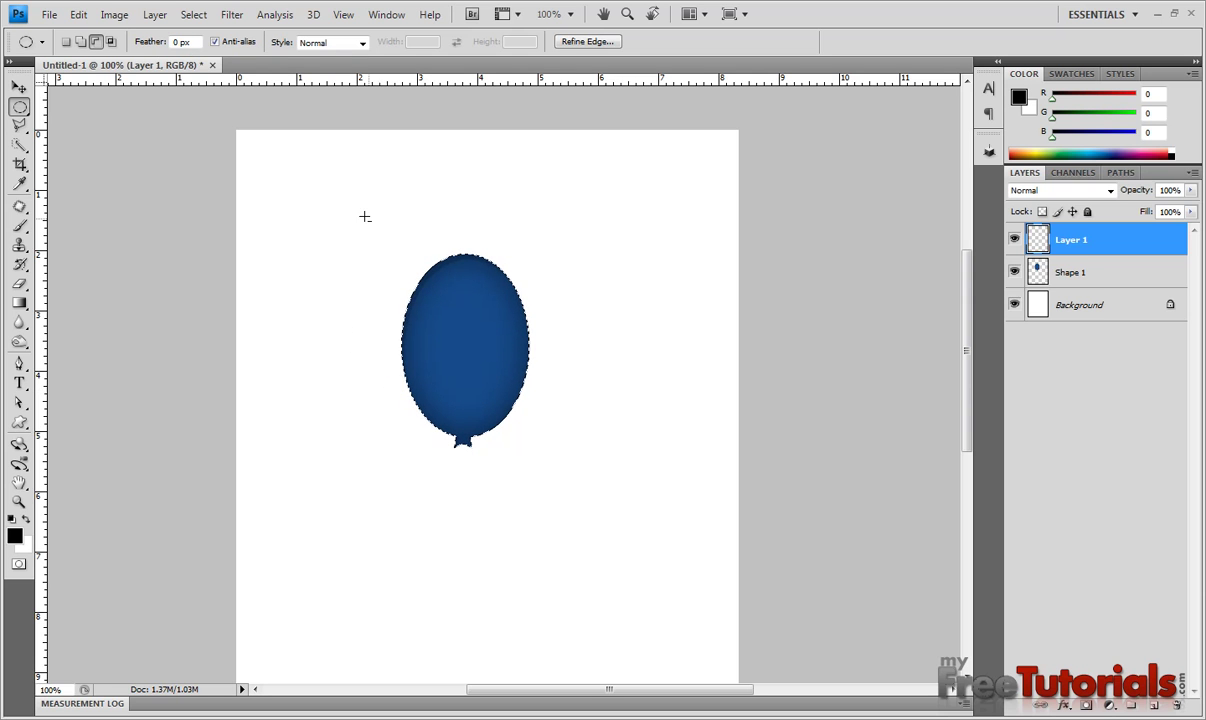
drag(353, 213, 451, 357)
drag(510, 387, 514, 394)
key(Escape)
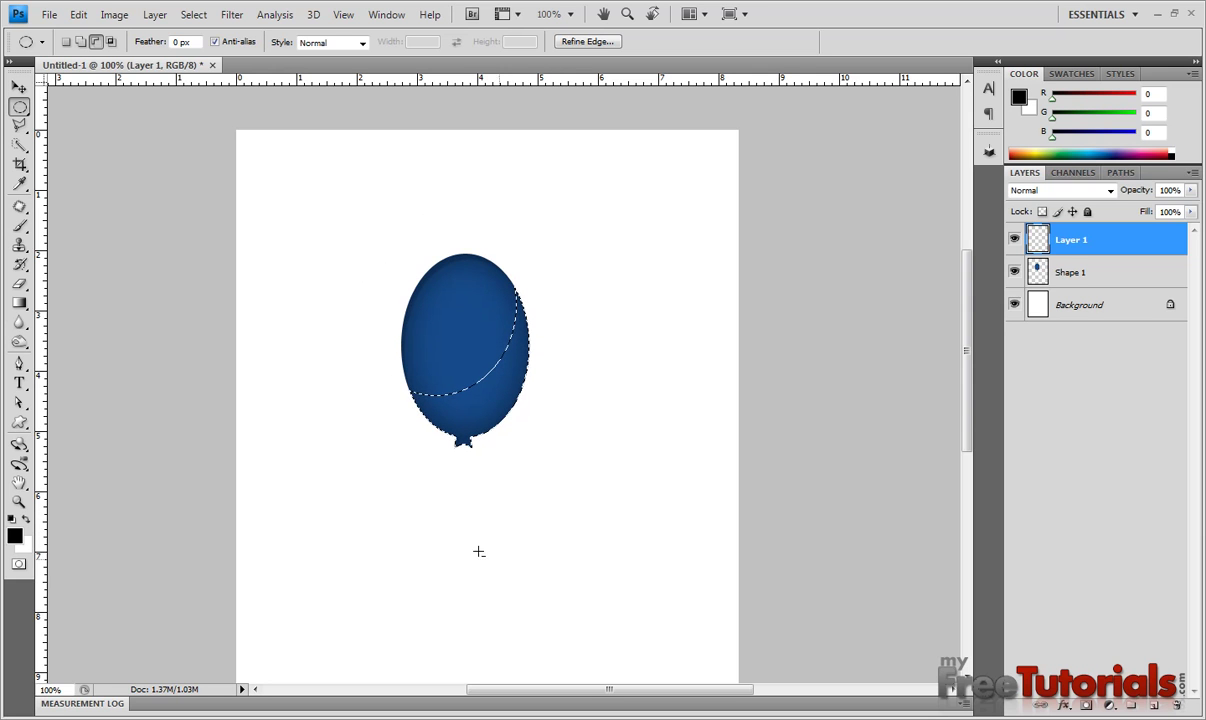
- Fill the balloon's selected lower-right crescent with white on Layer 1
drag(19, 303, 59, 319)
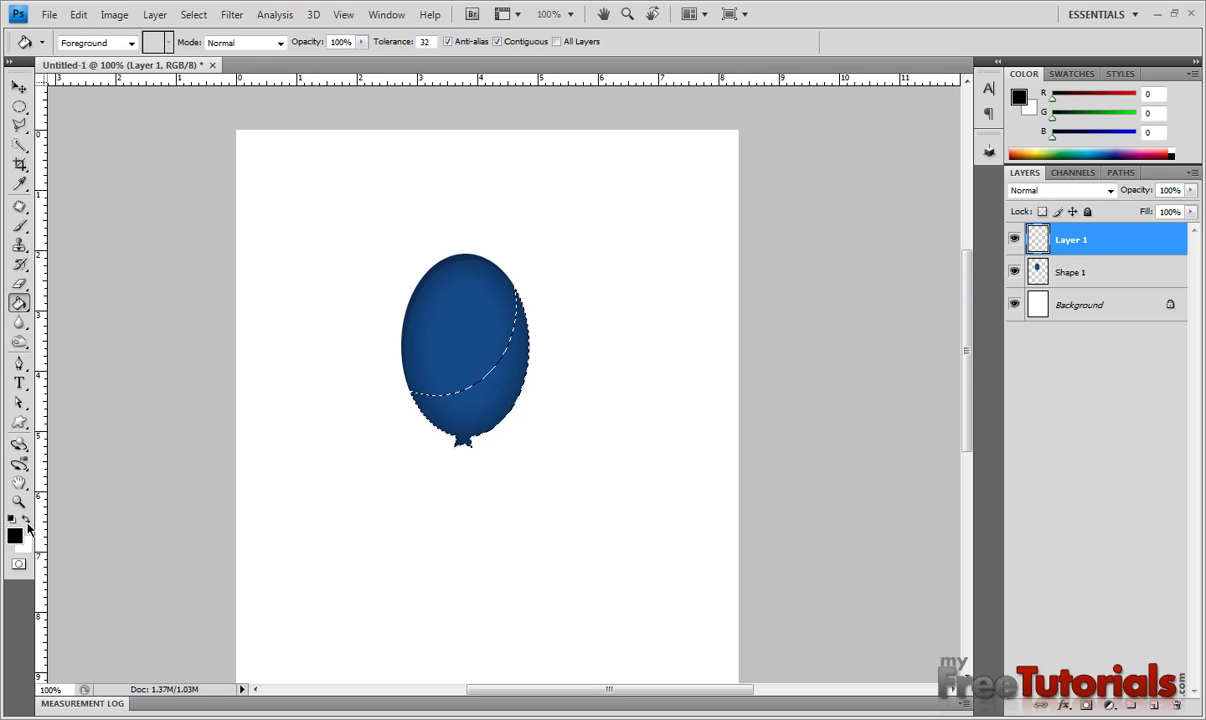
click(26, 518)
click(482, 382)
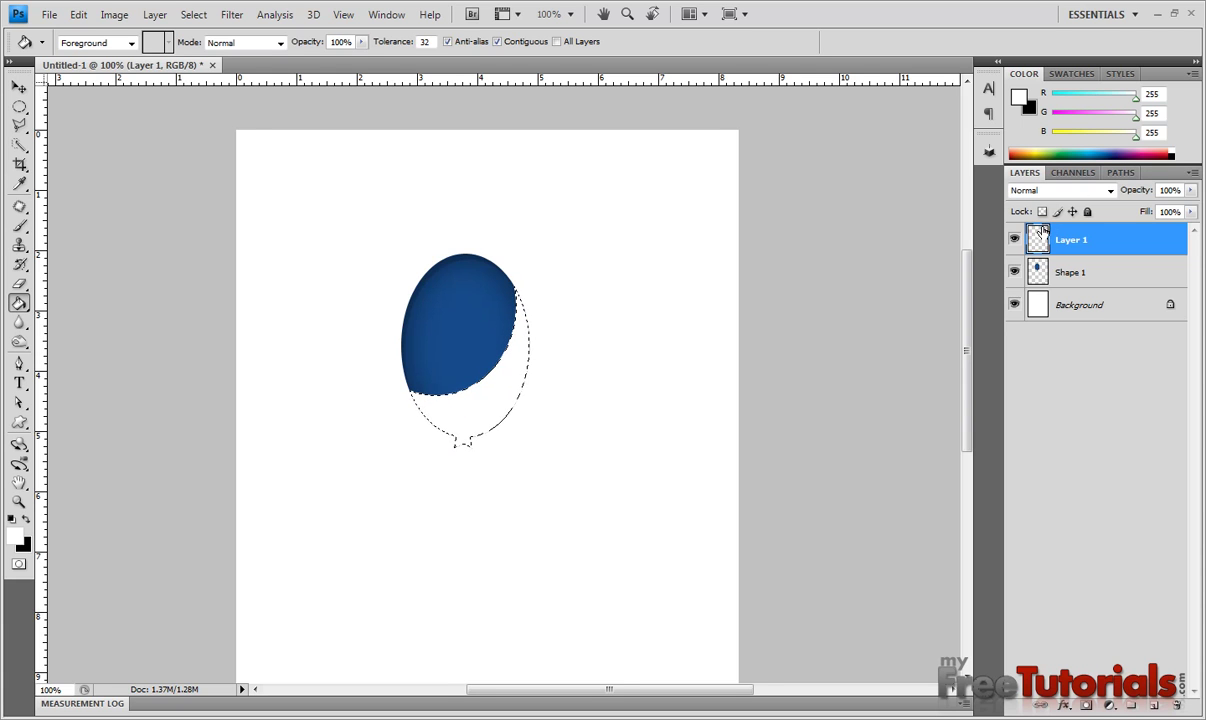
scroll(985, 215, left, 1)
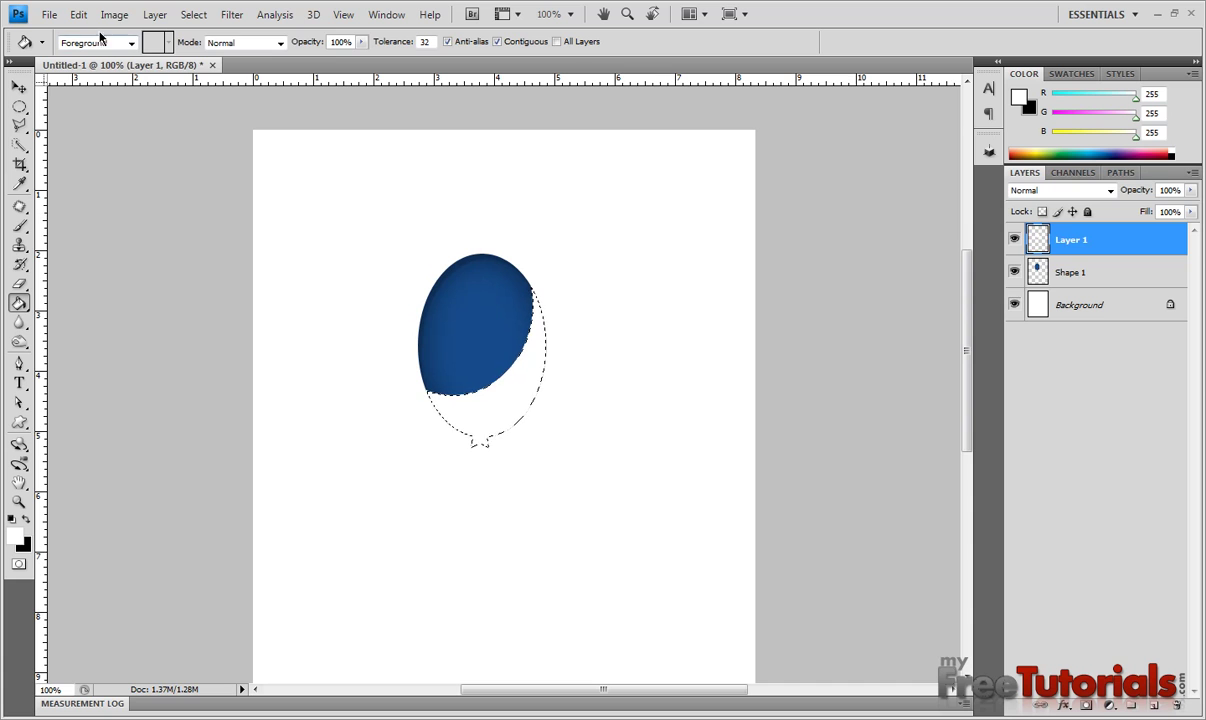
- Deselect and lower Layer 1's opacity to 3% for a faint sheen
click(157, 16)
click(190, 47)
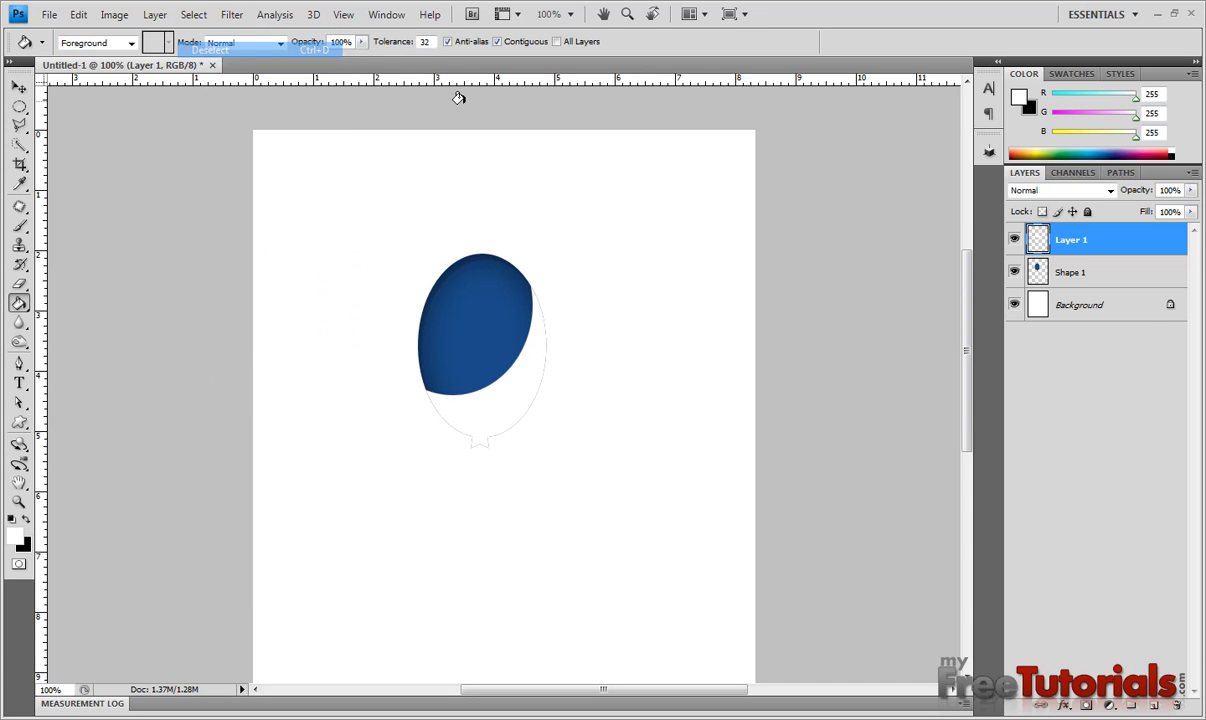
click(1170, 190)
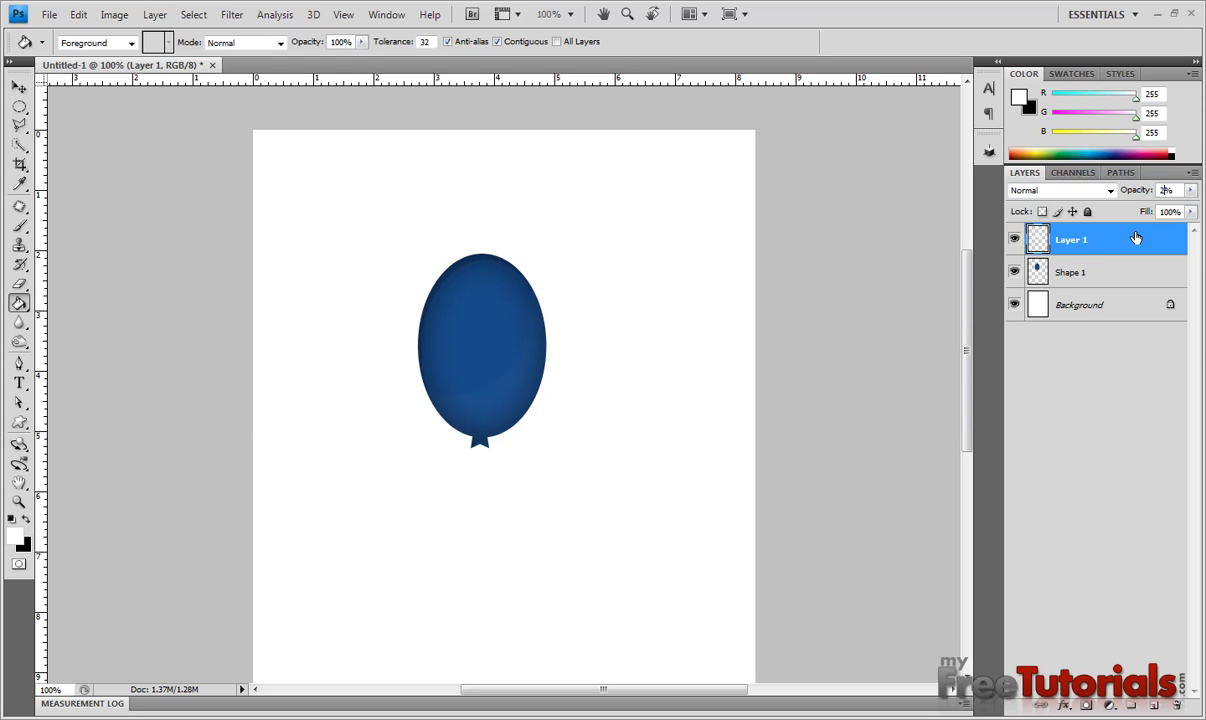
key(Return)
- Add a new empty Layer 2 from the Layers panel menu
click(1193, 173)
click(1146, 186)
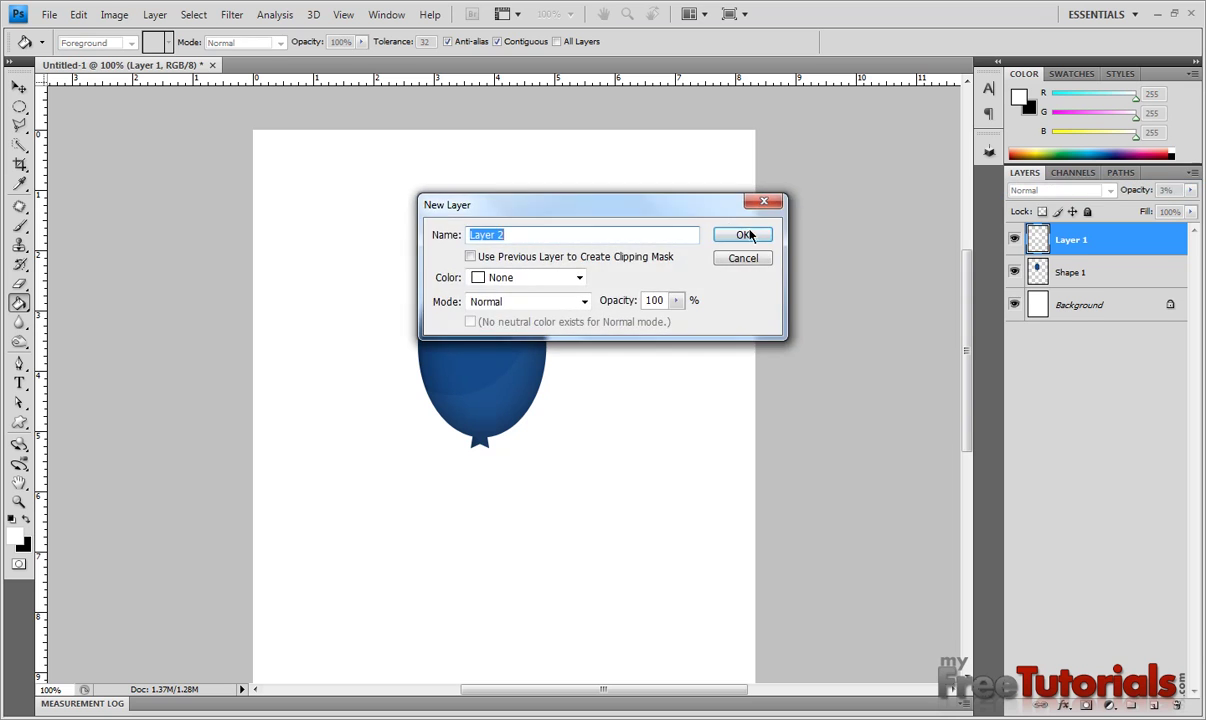
click(733, 234)
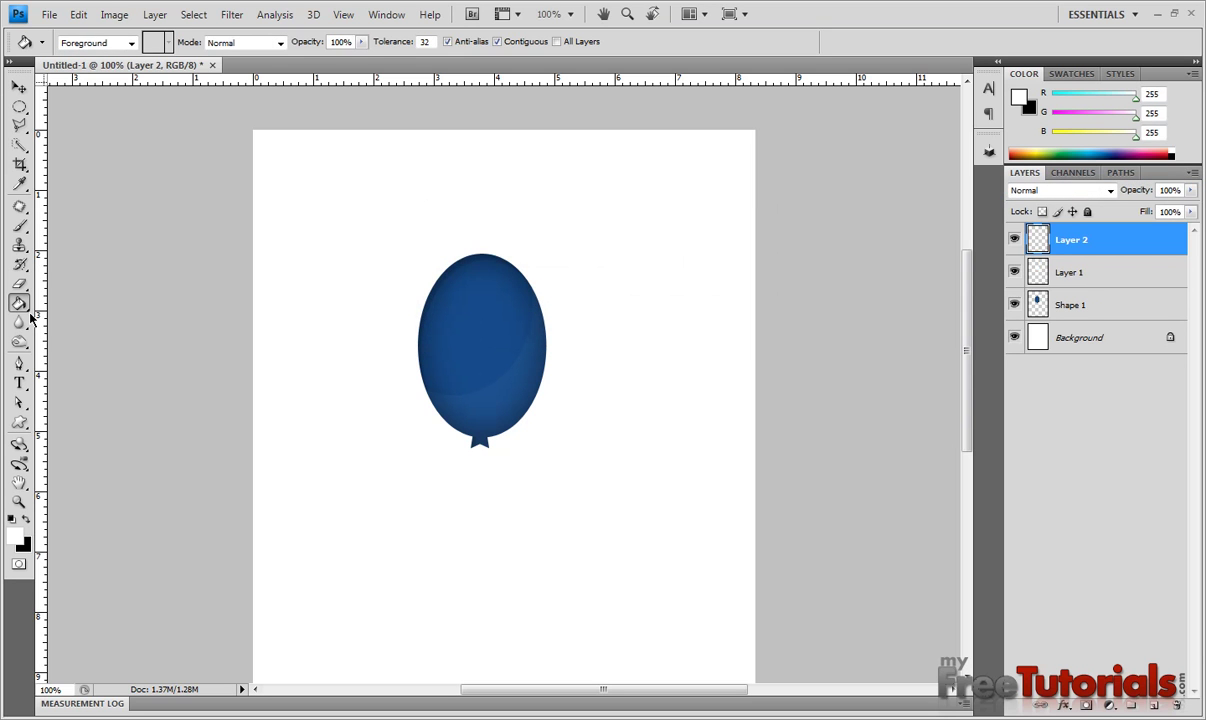
- Set up a soft 41 px brush in Linear Dodge (Add) mode at 22% opacity and 24% flow
drag(20, 225, 60, 231)
click(60, 231)
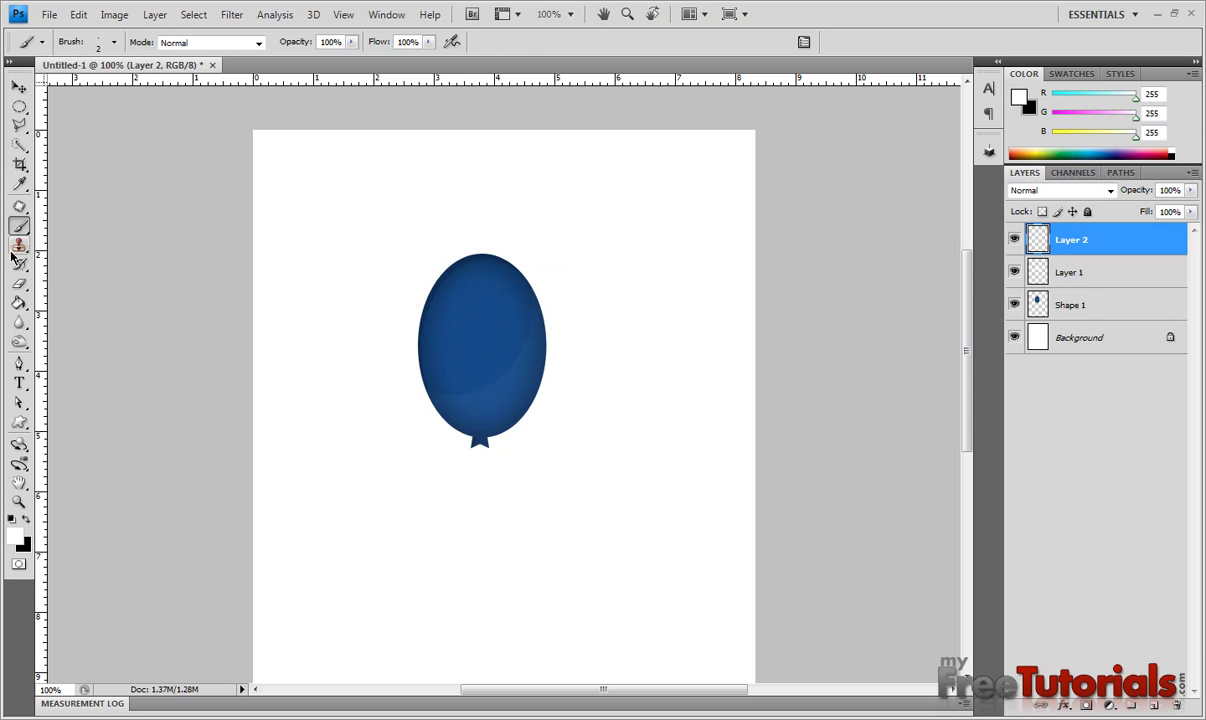
click(259, 43)
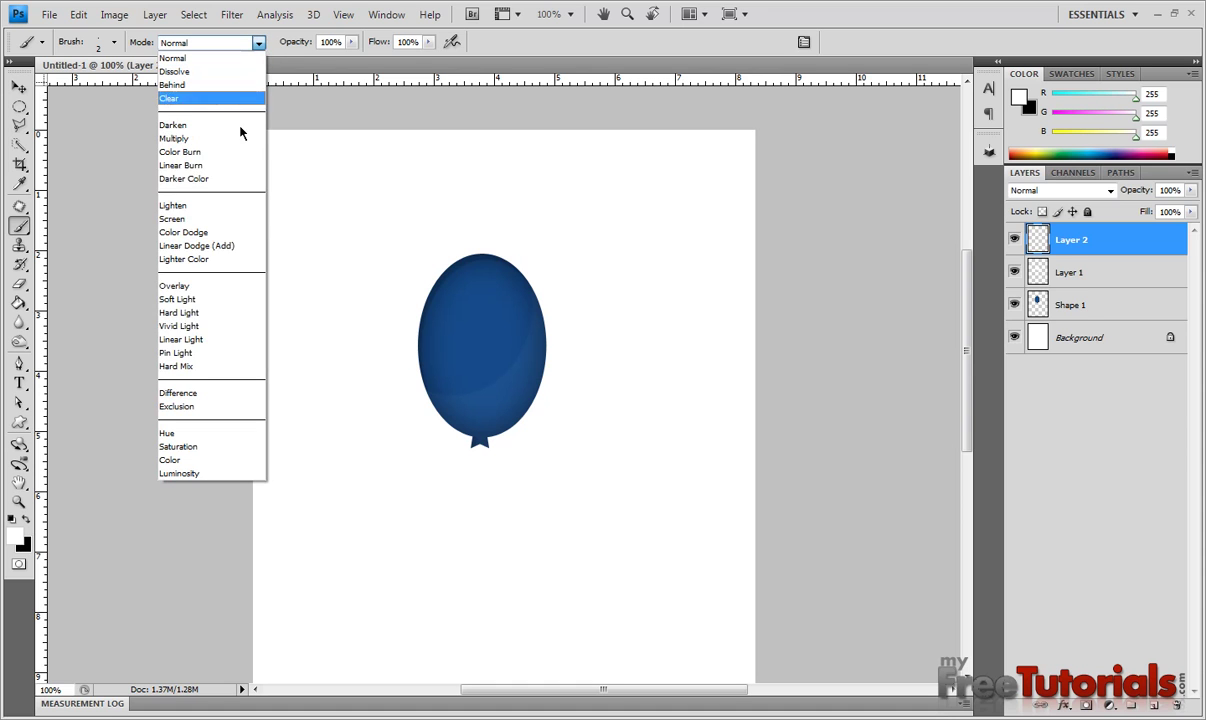
click(194, 245)
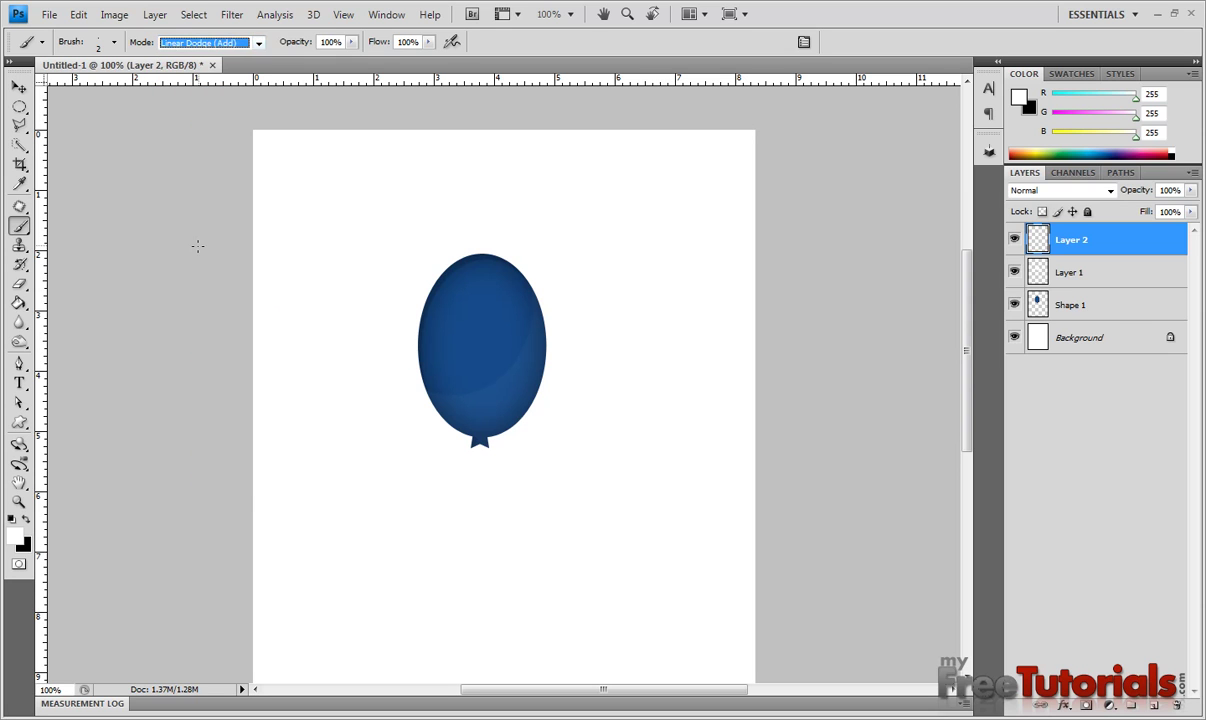
click(328, 42)
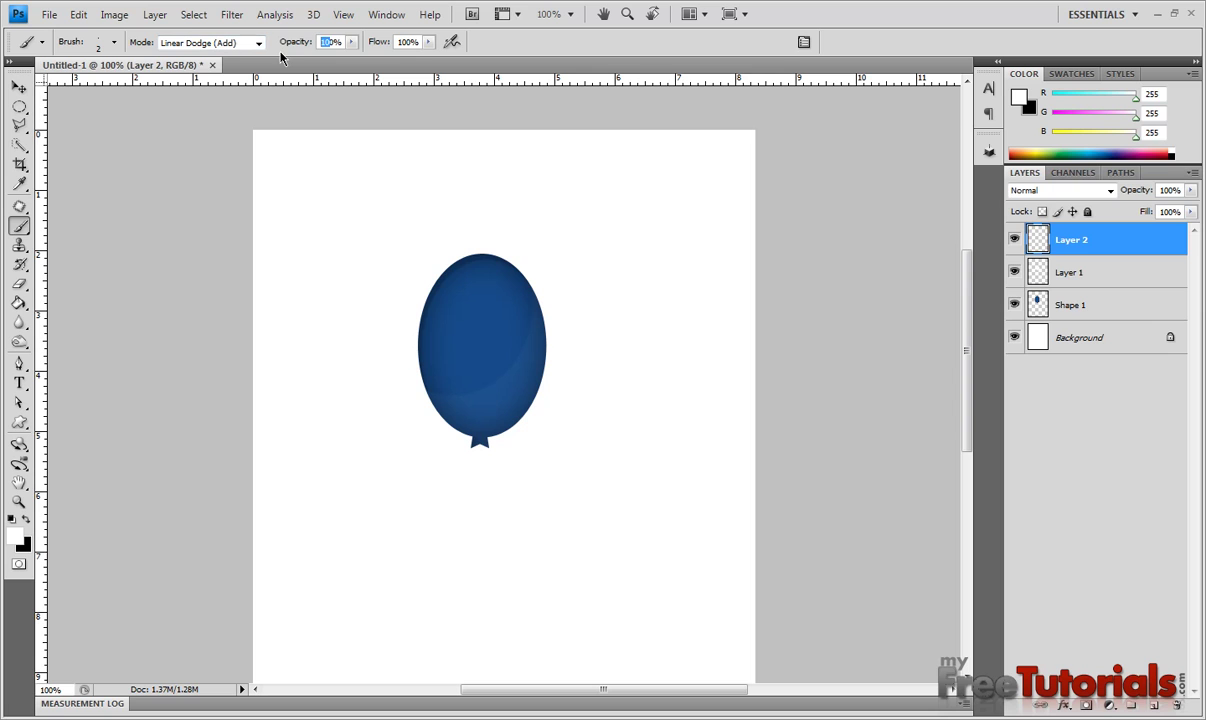
text(20)
click(409, 42)
text(24)
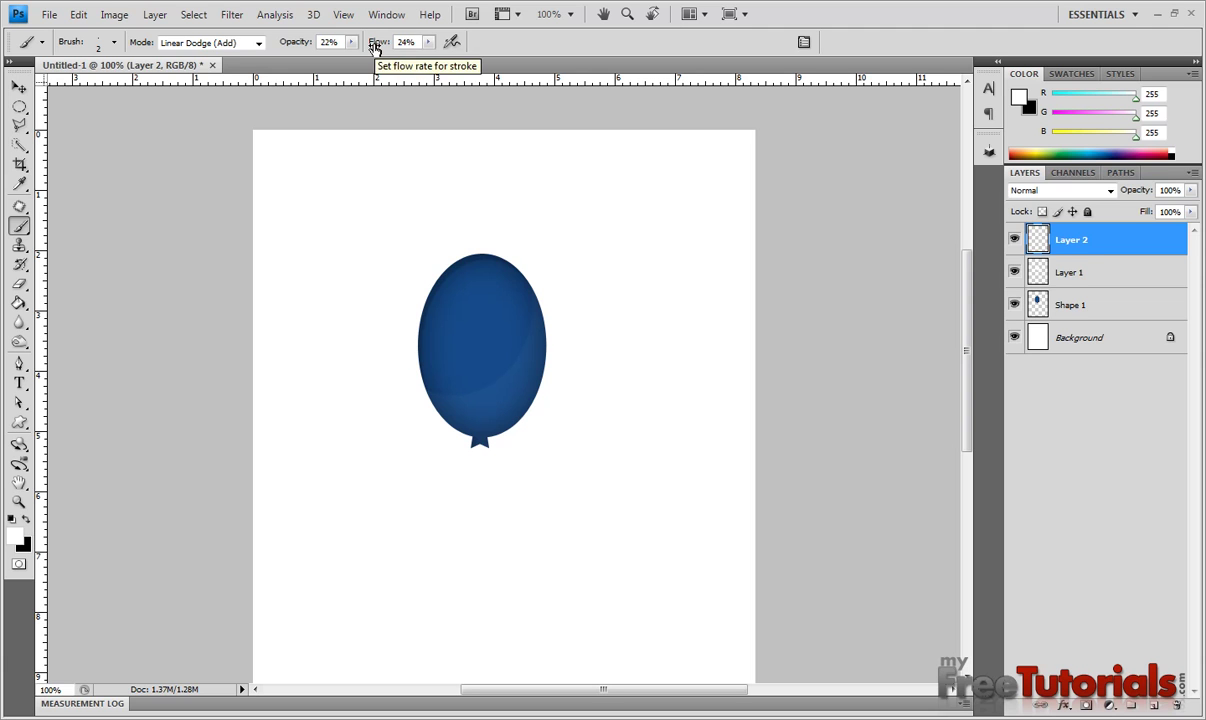
click(114, 42)
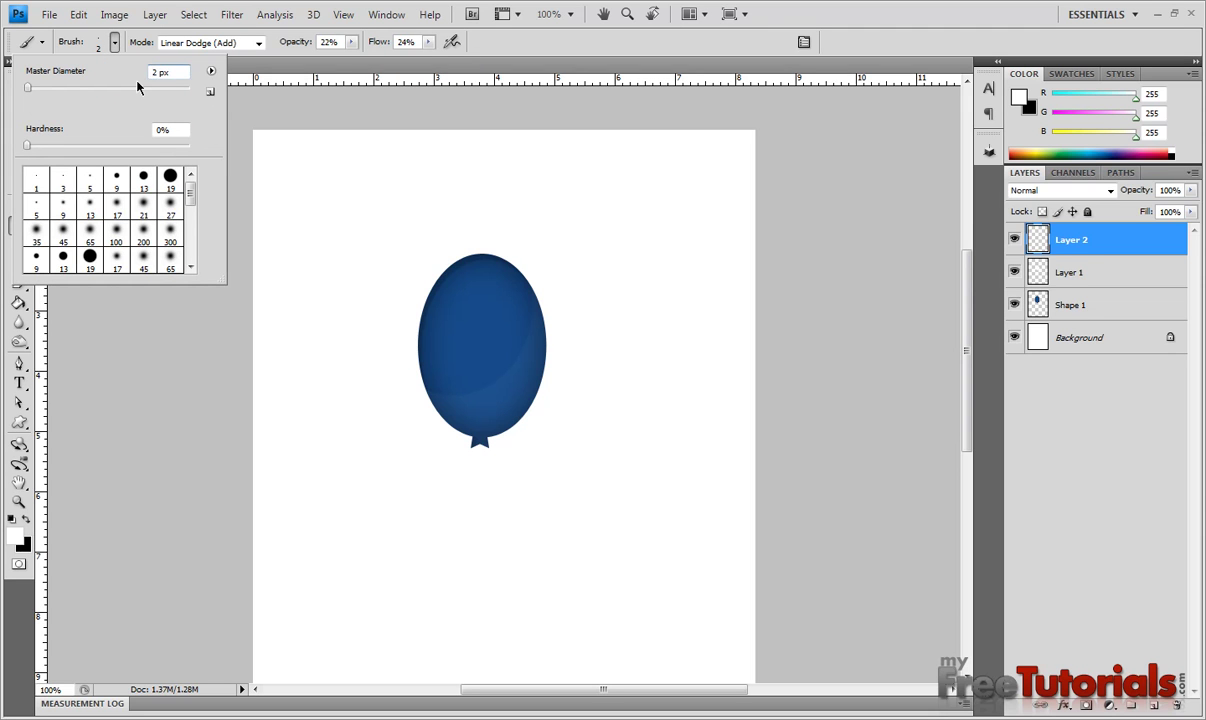
drag(348, 203, 346, 197)
click(592, 45)
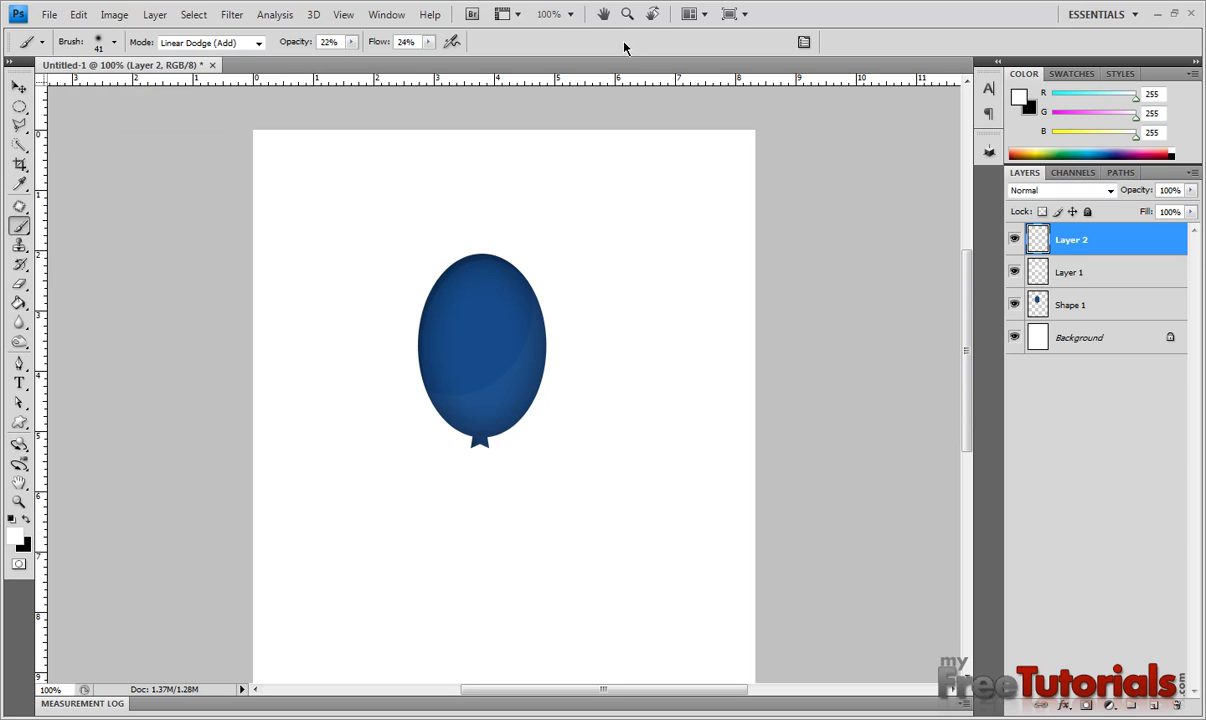
- Set the foreground colour to hex 8badc8 (RGB 139, 173, 200)
click(27, 517)
click(14, 536)
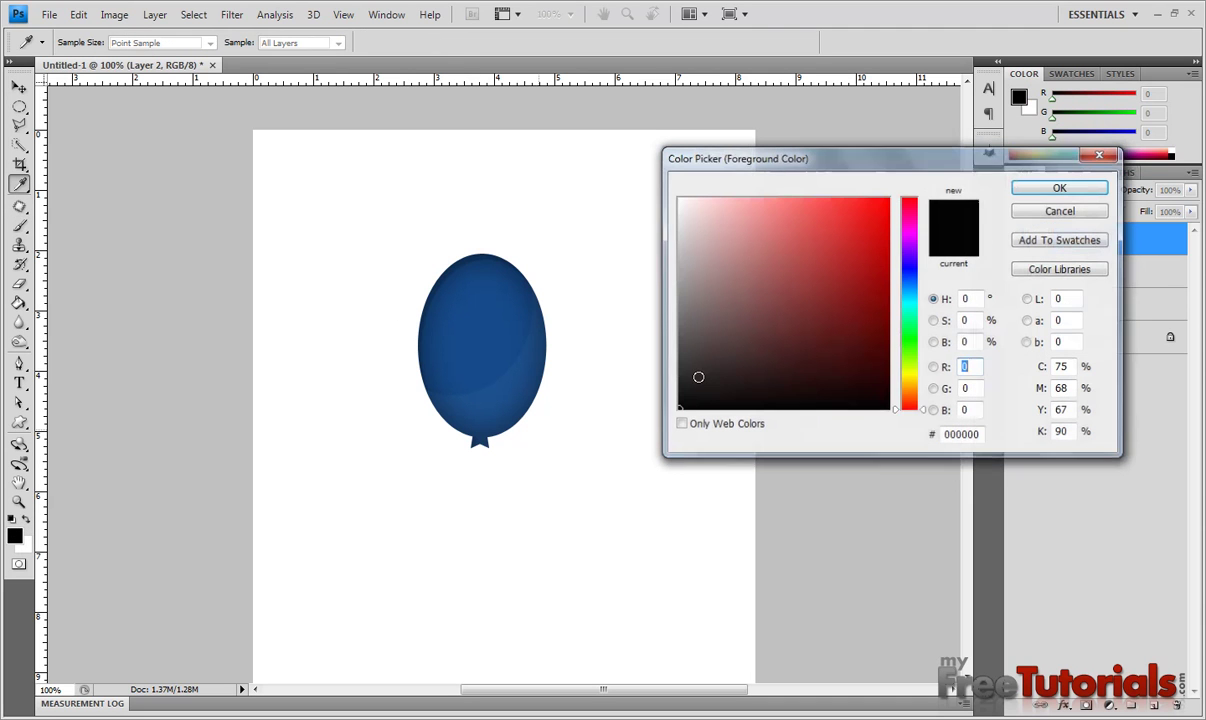
double_click(972, 436)
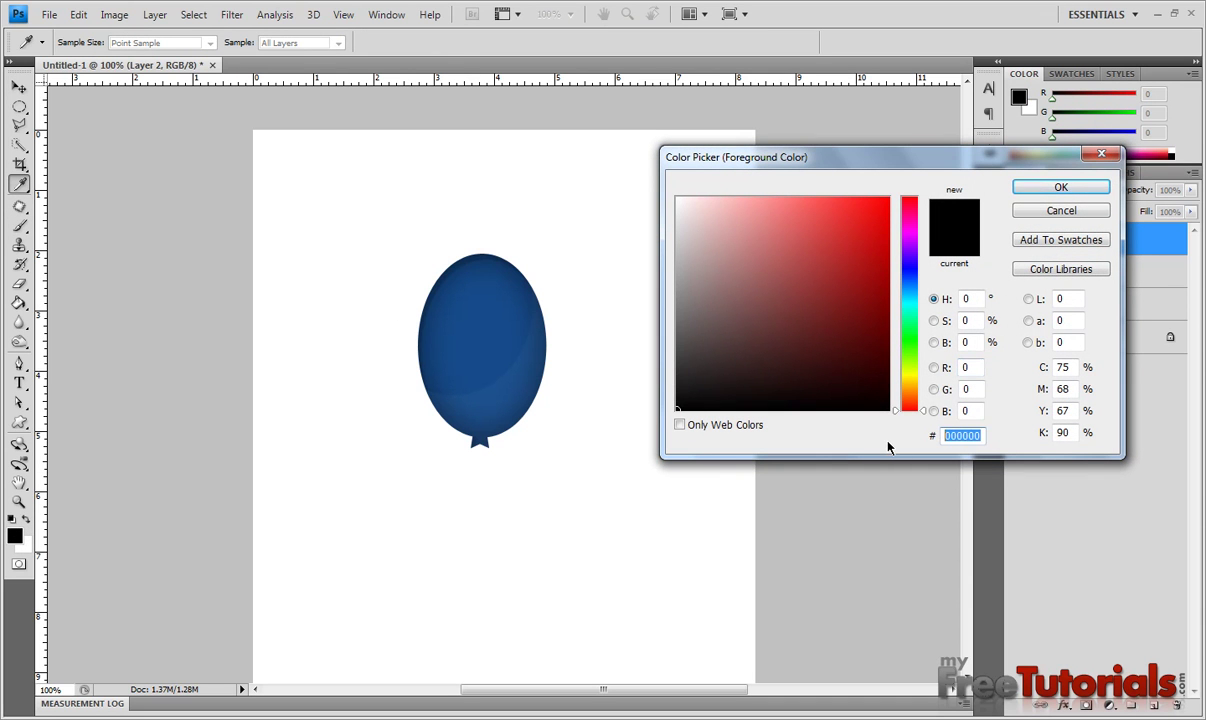
text(8)
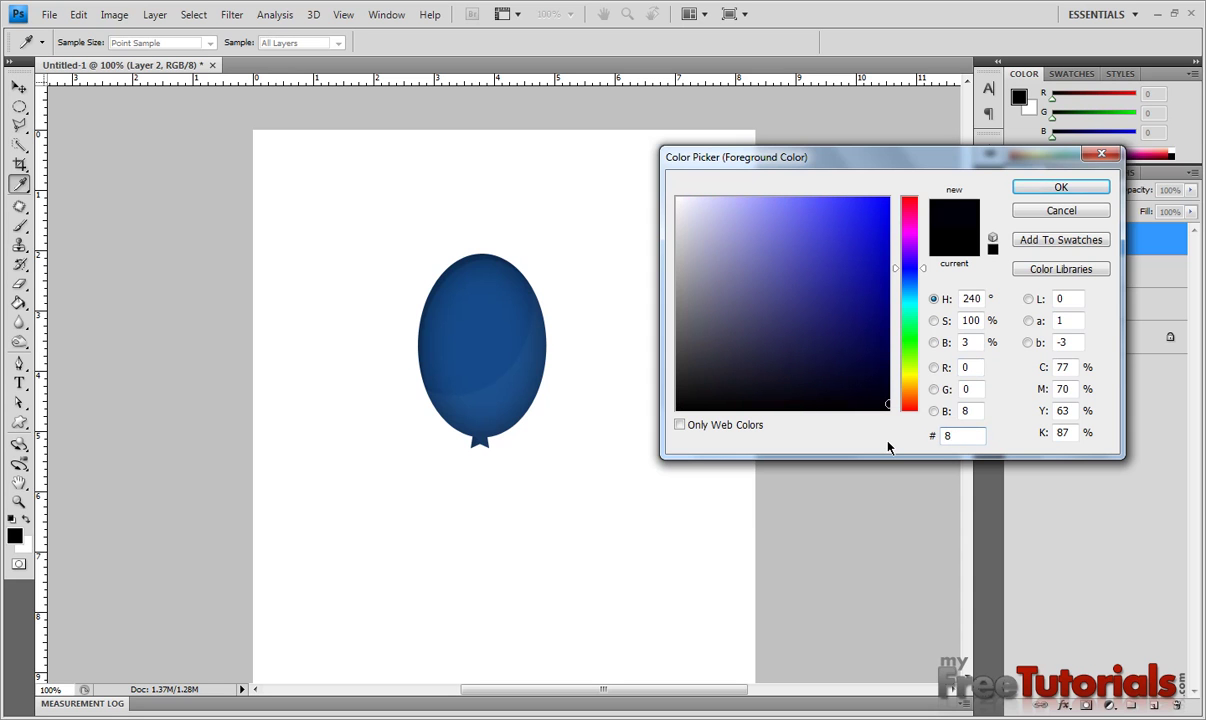
text(b)
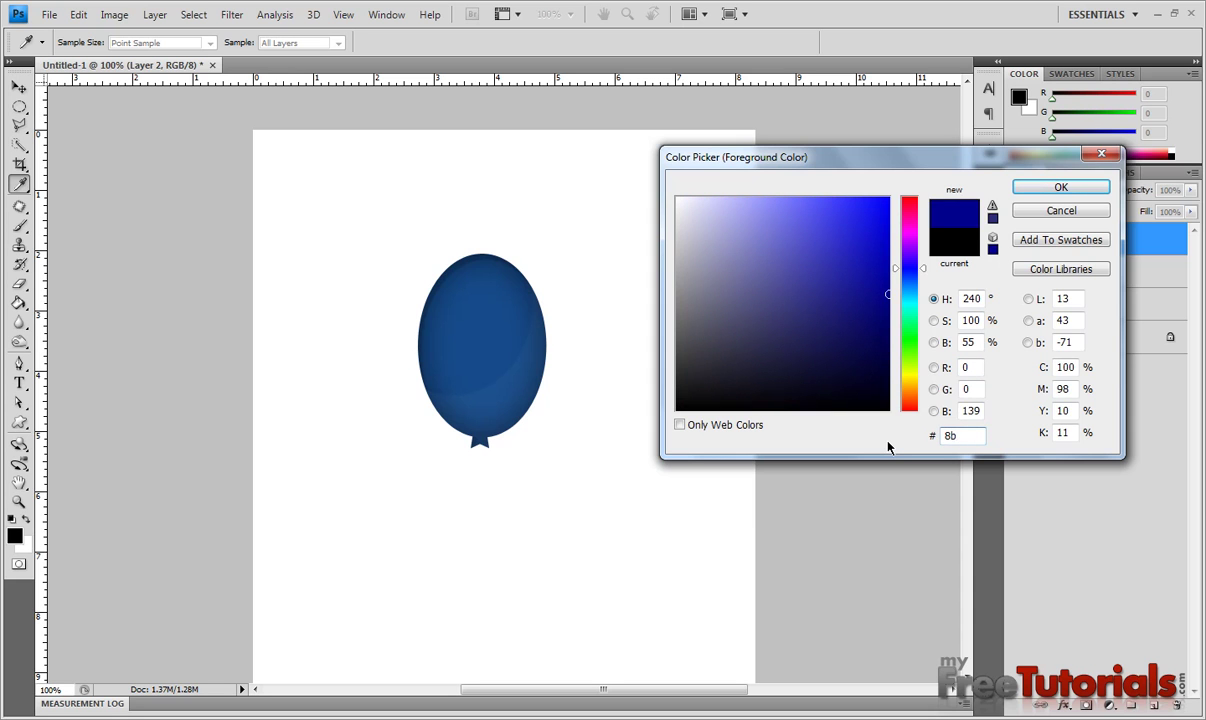
text(ad)
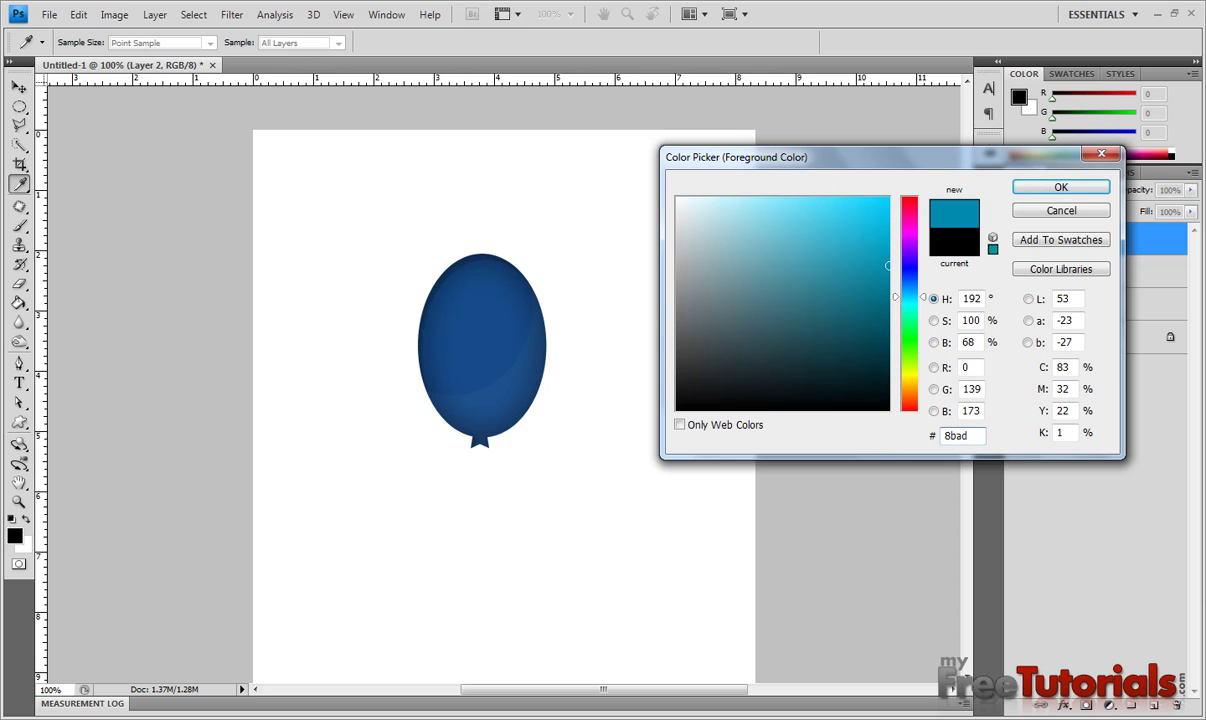
text(c)
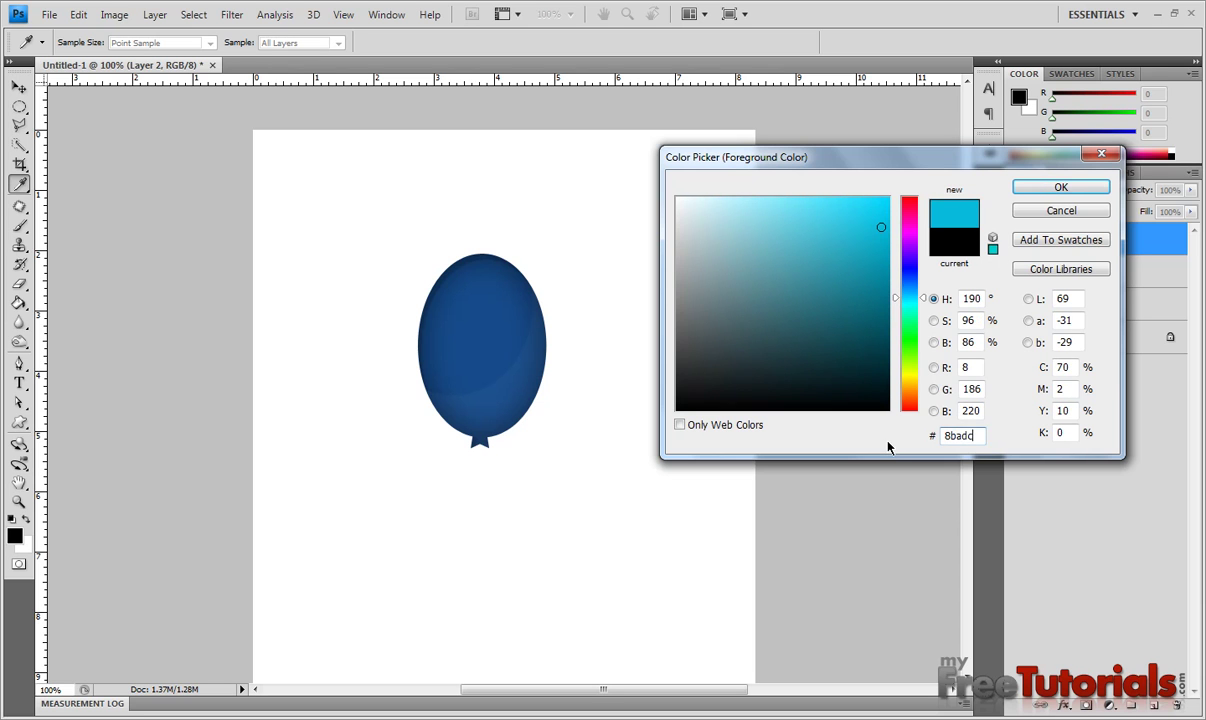
text(8)
key(Return)
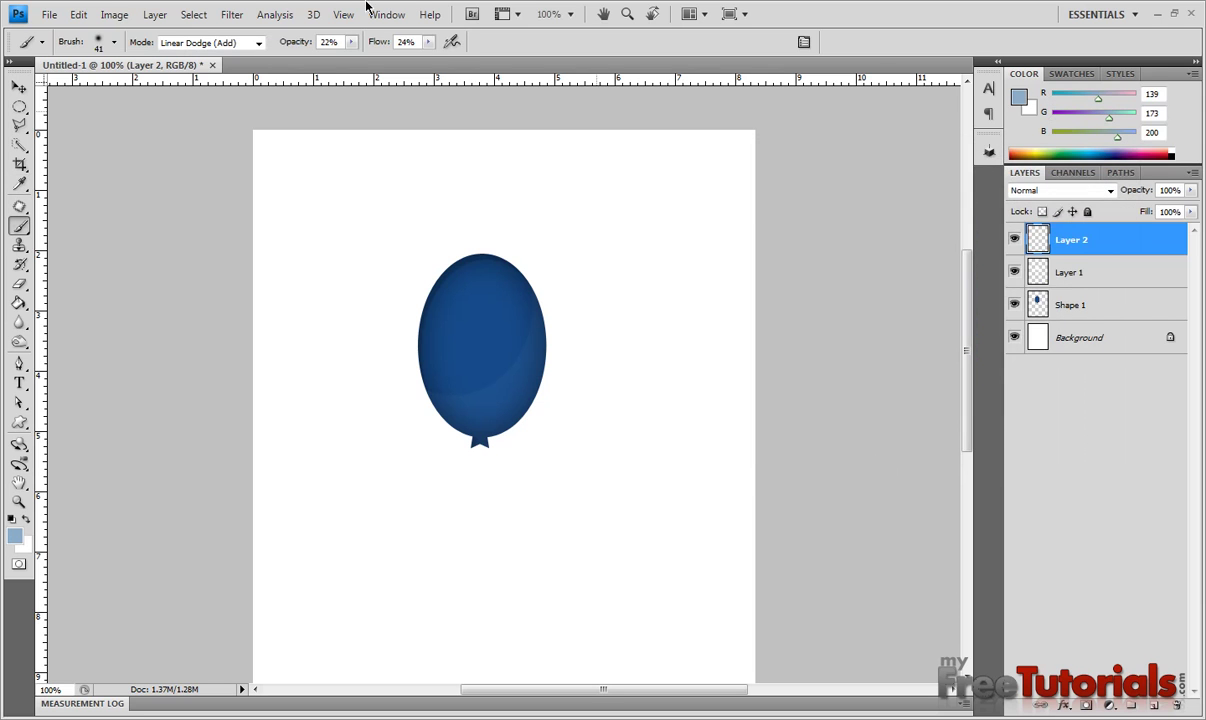
- Brush soft pale-blue highlight strokes along the balloon's upper-left side and top on Layer 2
drag(432, 358, 440, 302)
mouse_move(433, 350)
mouse_down()
mouse_move(440, 290)
mouse_move(455, 358)
mouse_move(471, 294)
mouse_move(428, 340)
mouse_move(447, 280)
mouse_move(465, 301)
mouse_move(426, 338)
mouse_move(445, 278)
mouse_move(456, 319)
mouse_move(432, 342)
mouse_move(440, 280)
mouse_move(448, 328)
mouse_move(440, 278)
mouse_move(474, 289)
mouse_move(432, 306)
mouse_move(428, 340)
mouse_move(455, 363)
mouse_move(425, 340)
mouse_up()
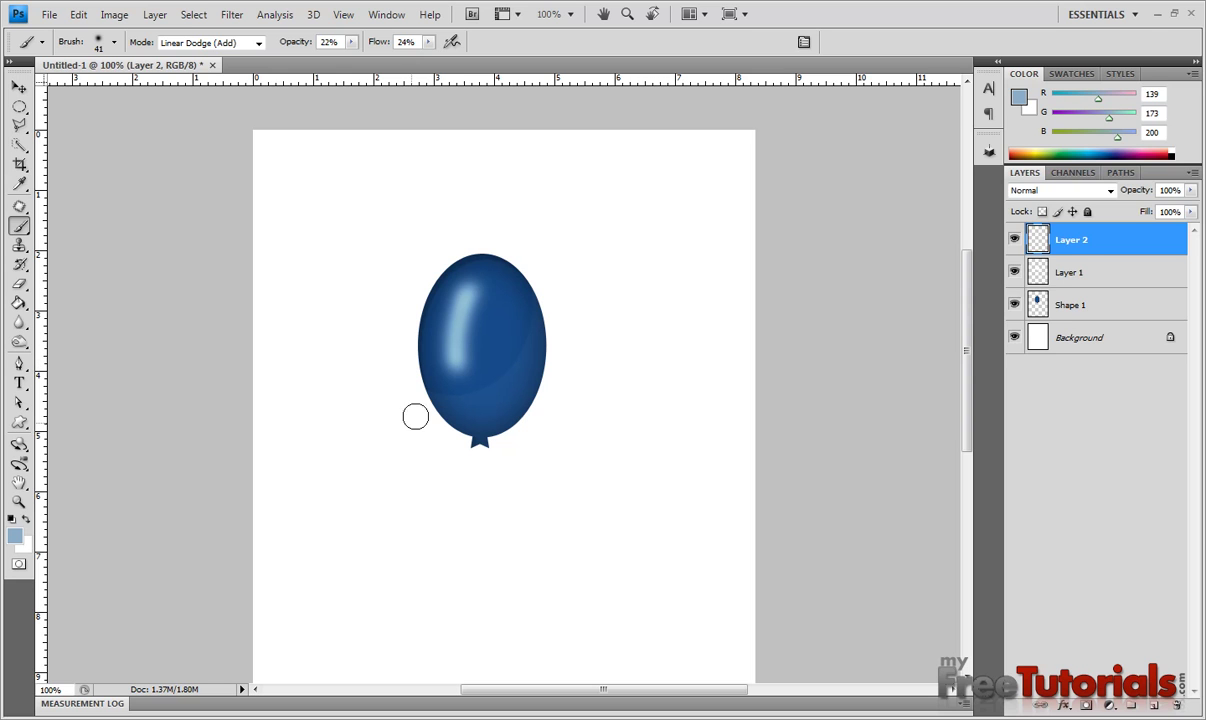
drag(475, 286, 437, 288)
drag(474, 290, 472, 289)
- Select all three balloon layers and move the balloon higher on the page
key(v)
shift+click(1112, 306)
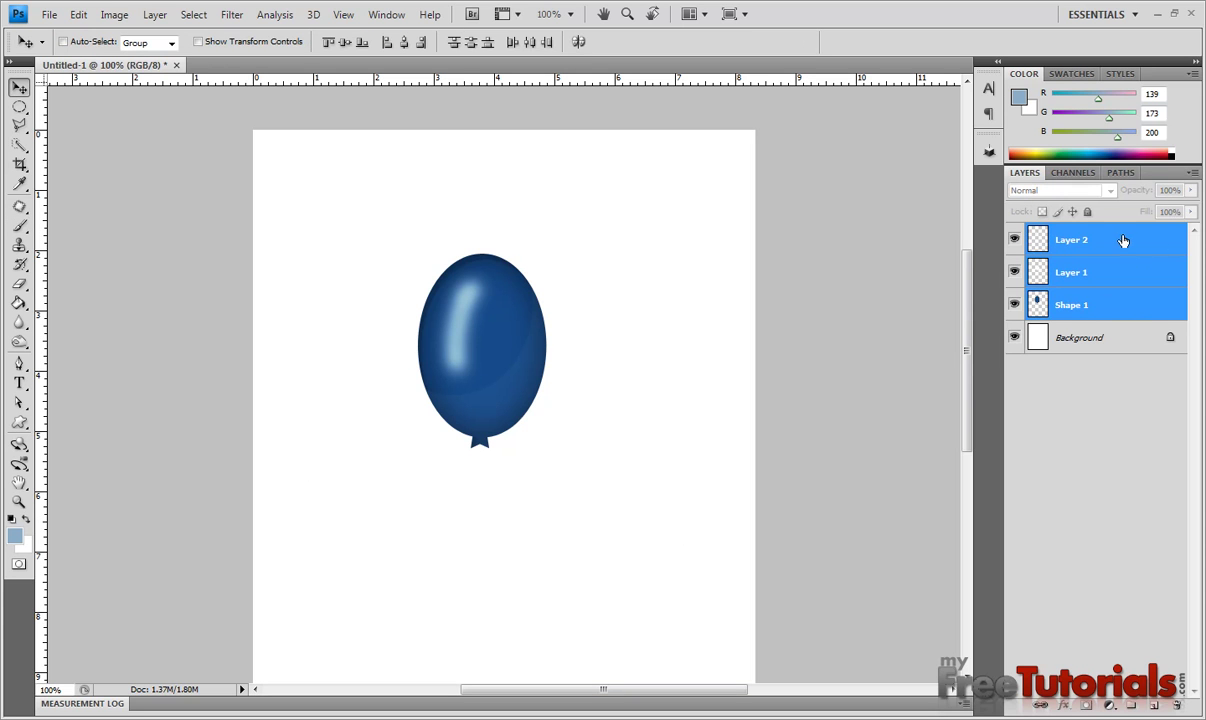
drag(516, 335, 513, 260)
- Add a new empty Layer 3 above Layer 2
click(1099, 240)
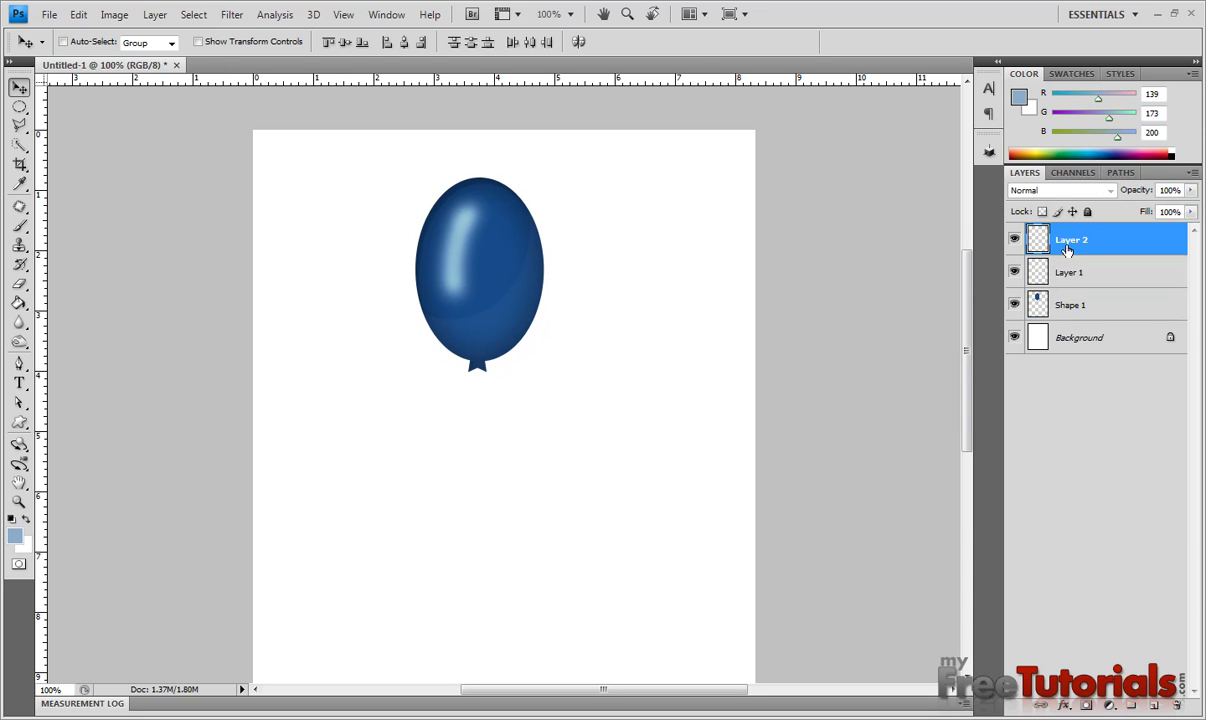
click(1193, 172)
click(1030, 180)
click(740, 235)
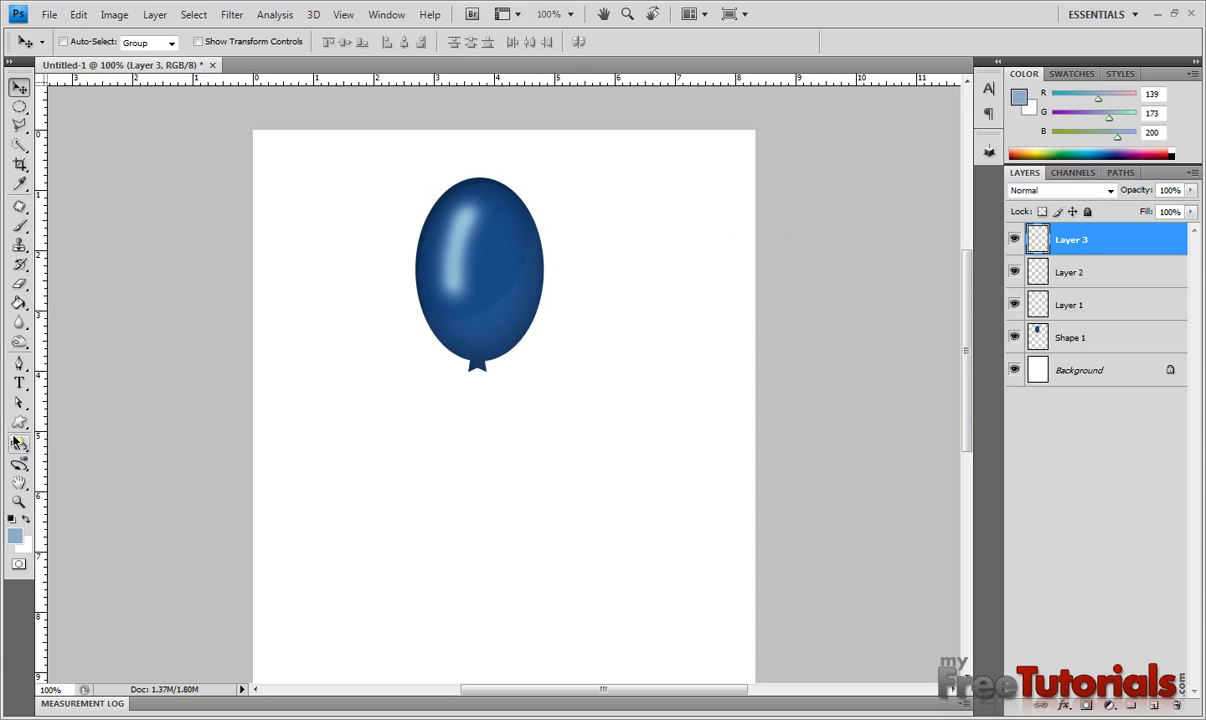
- Reset the brush to a 2 px Normal tip at 100% opacity and flow
key(p)
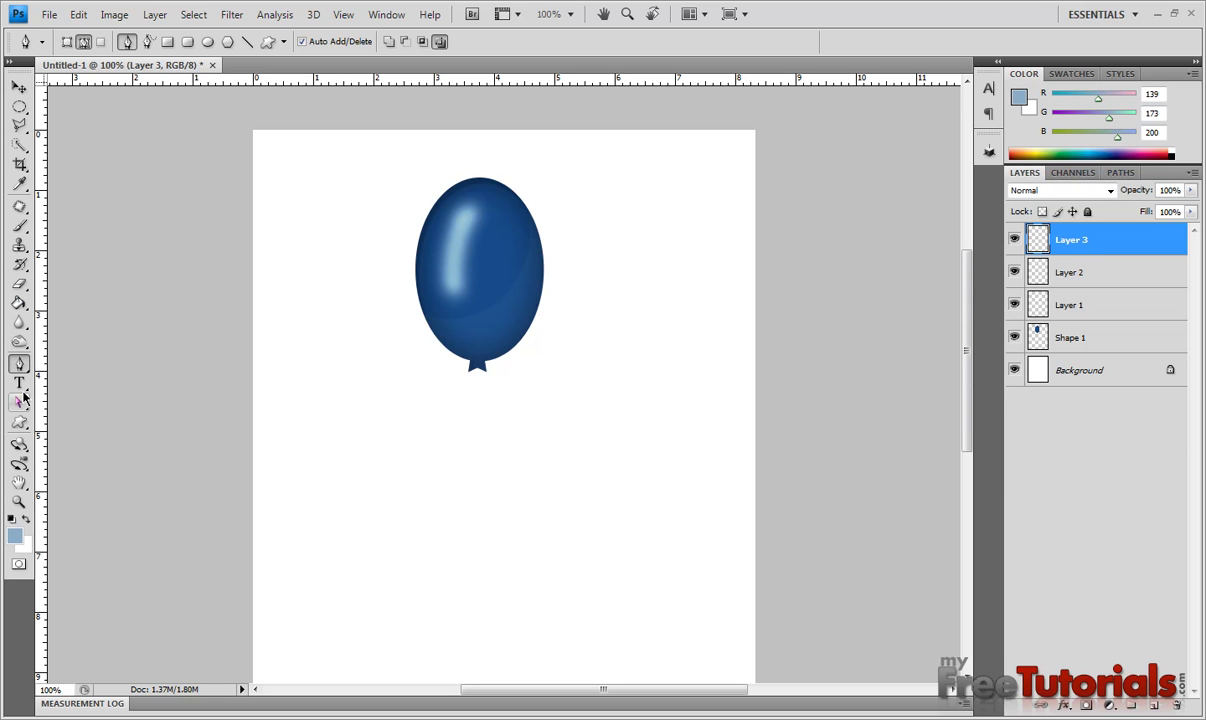
click(19, 226)
click(60, 228)
click(258, 42)
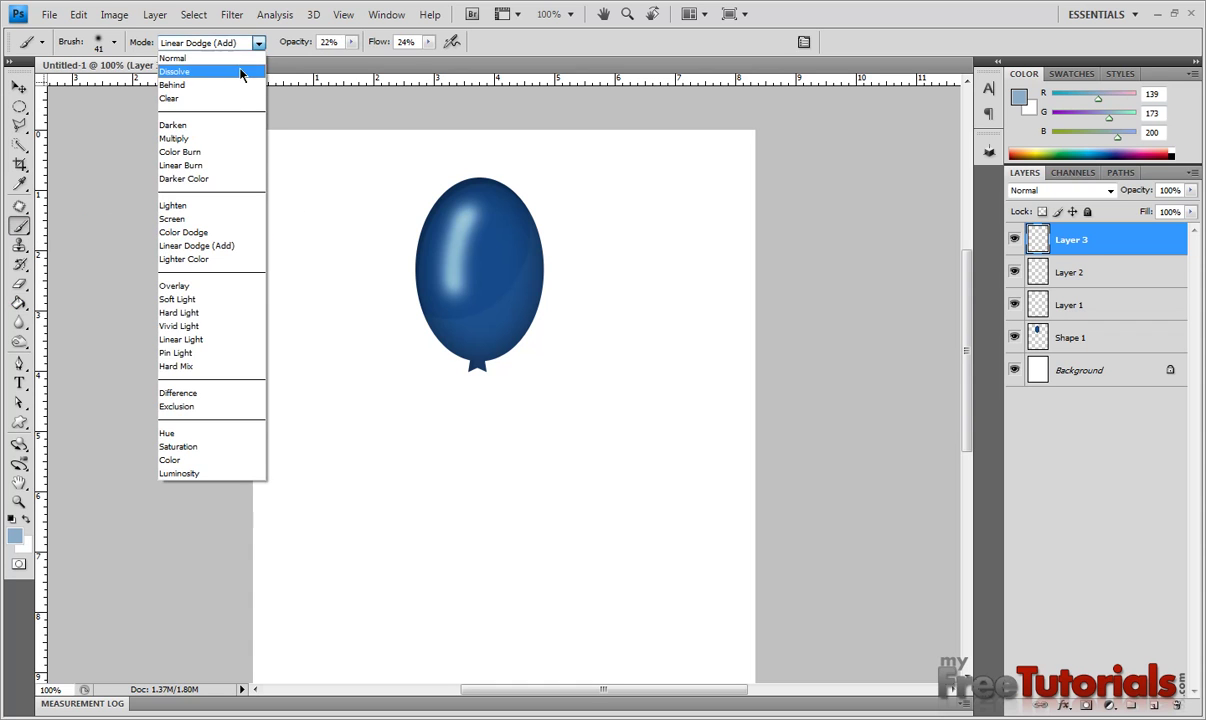
click(250, 80)
mouse_move(314, 48)
mouse_down()
mouse_move(296, 46)
mouse_move(430, 42)
mouse_up()
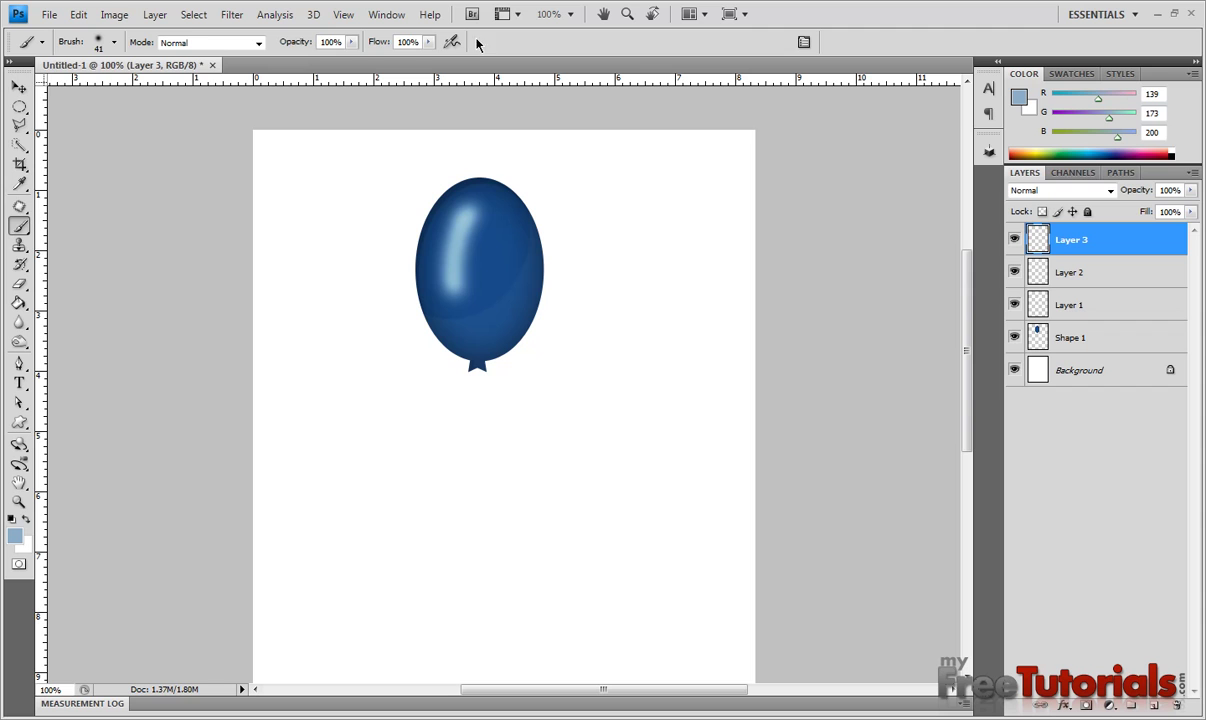
click(114, 42)
double_click(159, 72)
text(2)
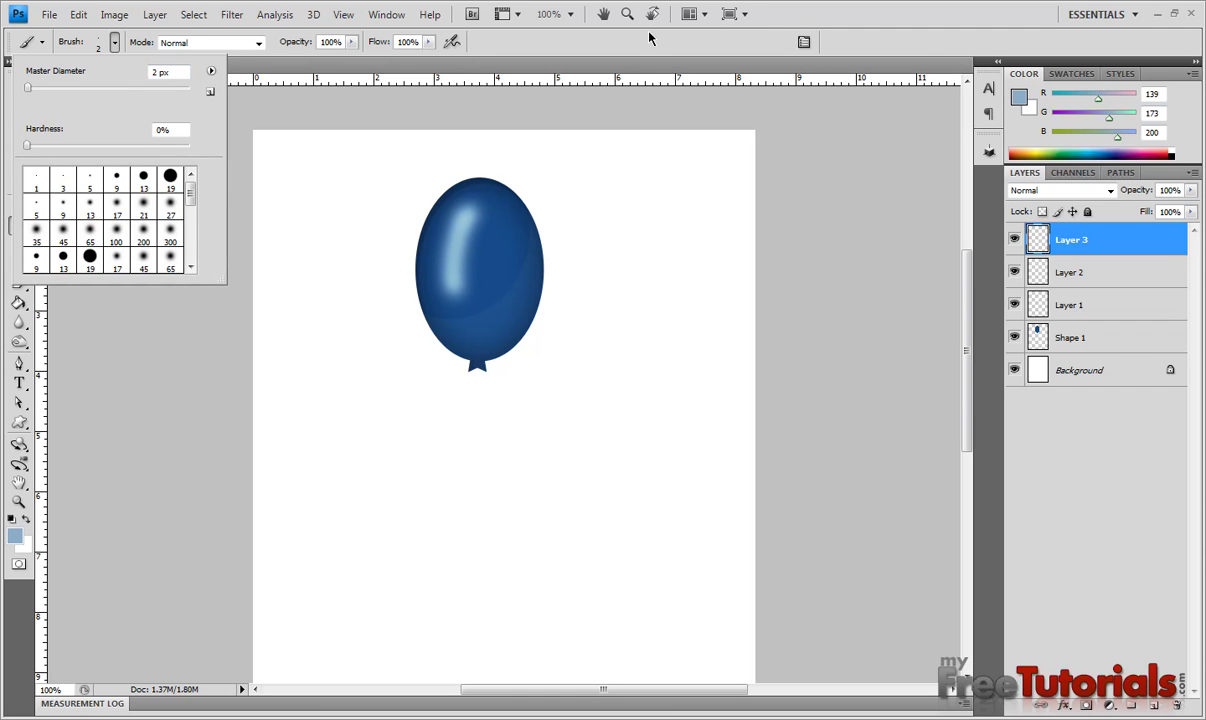
key(Return)
click(19, 362)
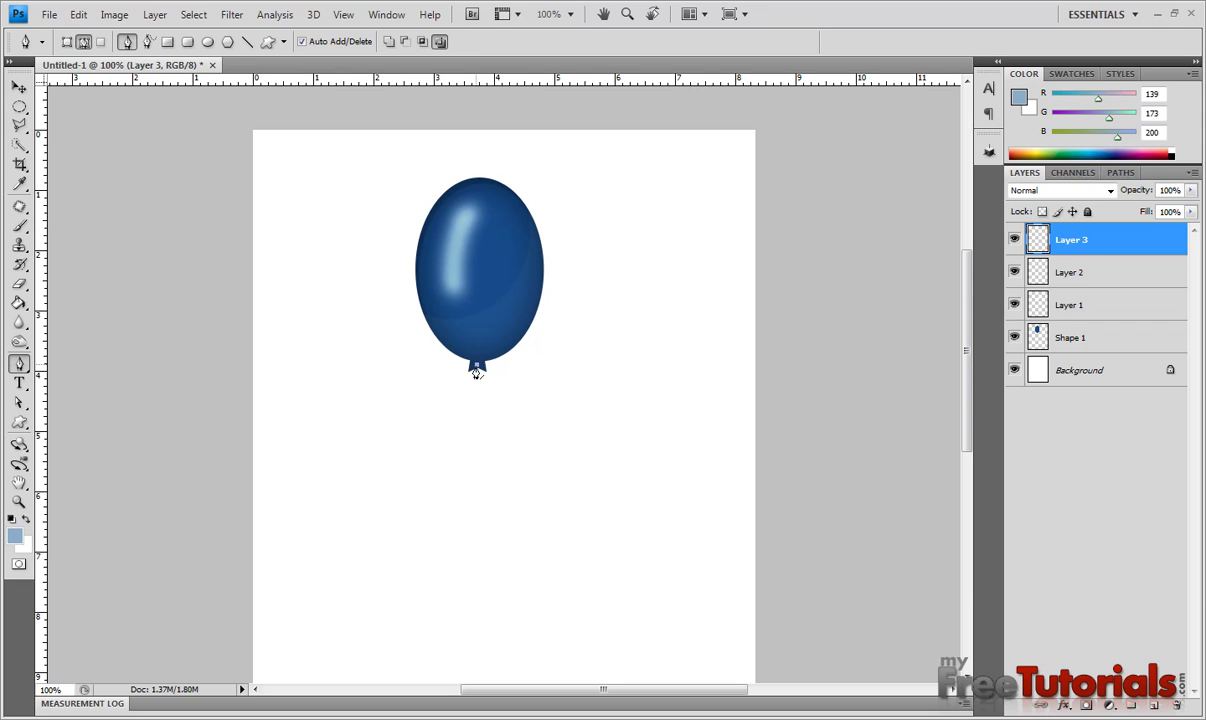
- Draw a wavy S-curved Pen path hanging down from the balloon's knot
drag(518, 463, 518, 469)
drag(443, 522, 417, 576)
key(ctrl+z)
key(Return)
key(ctrl+z)
drag(462, 508, 465, 538)
drag(475, 568, 473, 588)
- Stroke the string path with the brush, then undo the light-blue result
right_click(462, 497)
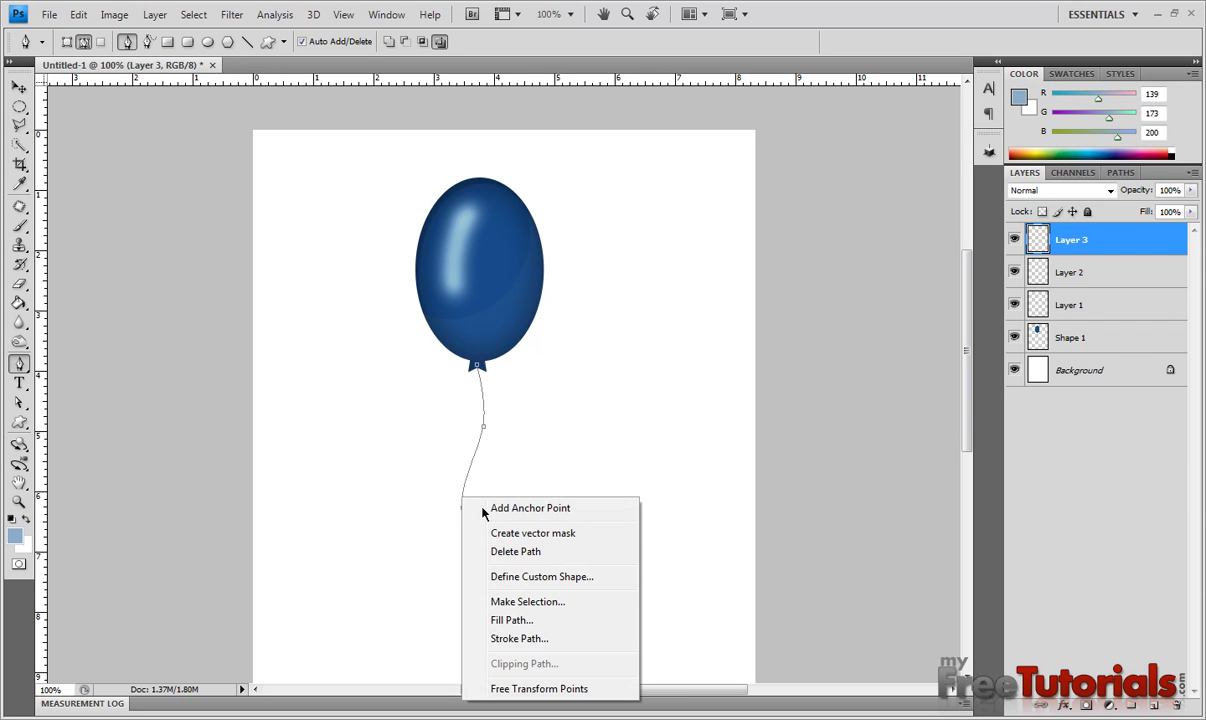
right_click(476, 373)
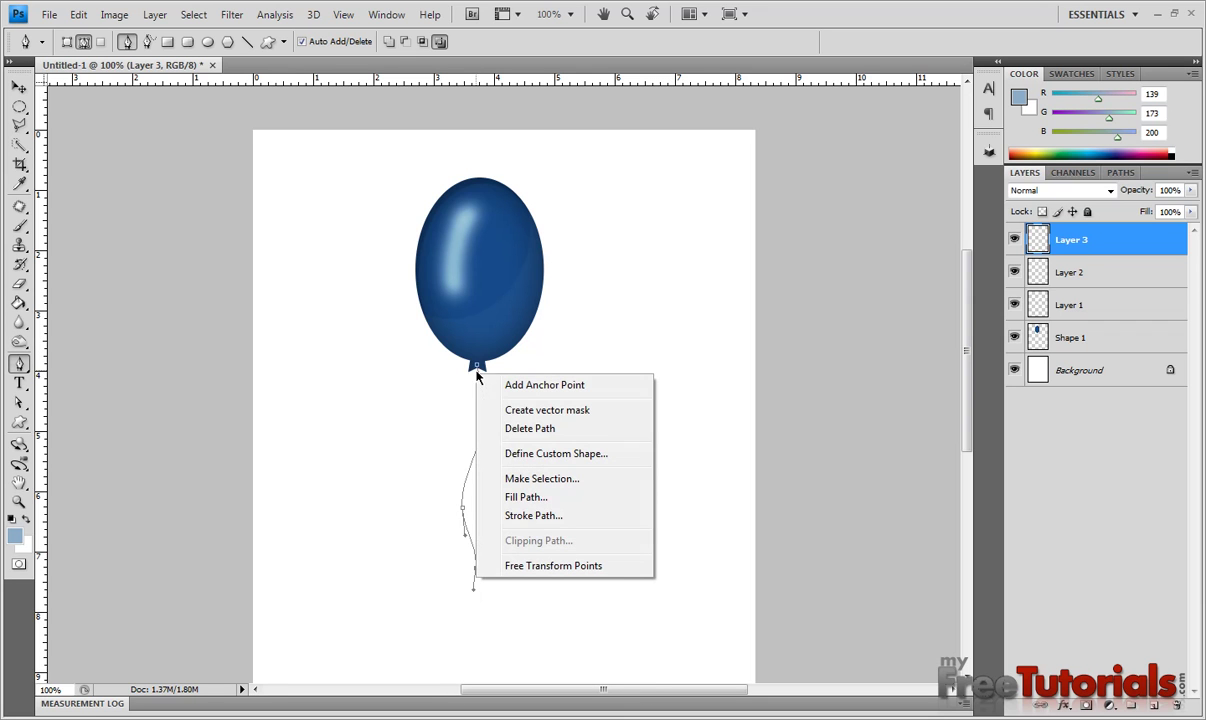
click(541, 514)
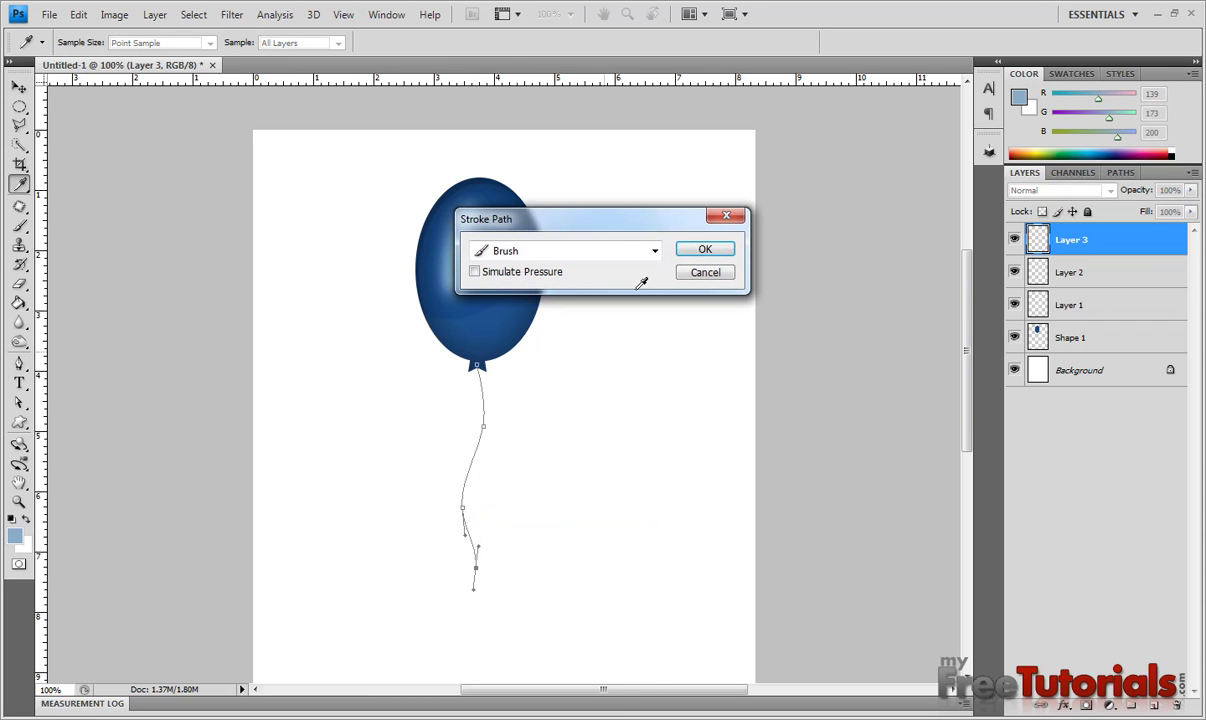
click(580, 252)
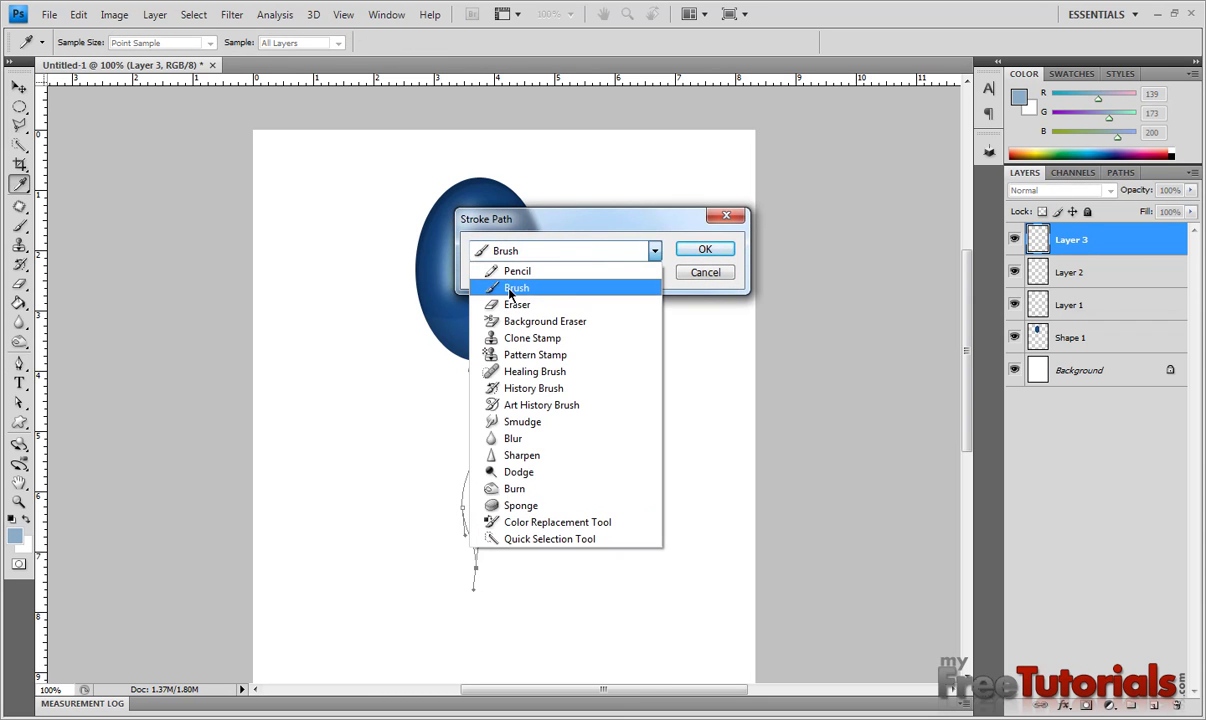
click(536, 275)
click(698, 252)
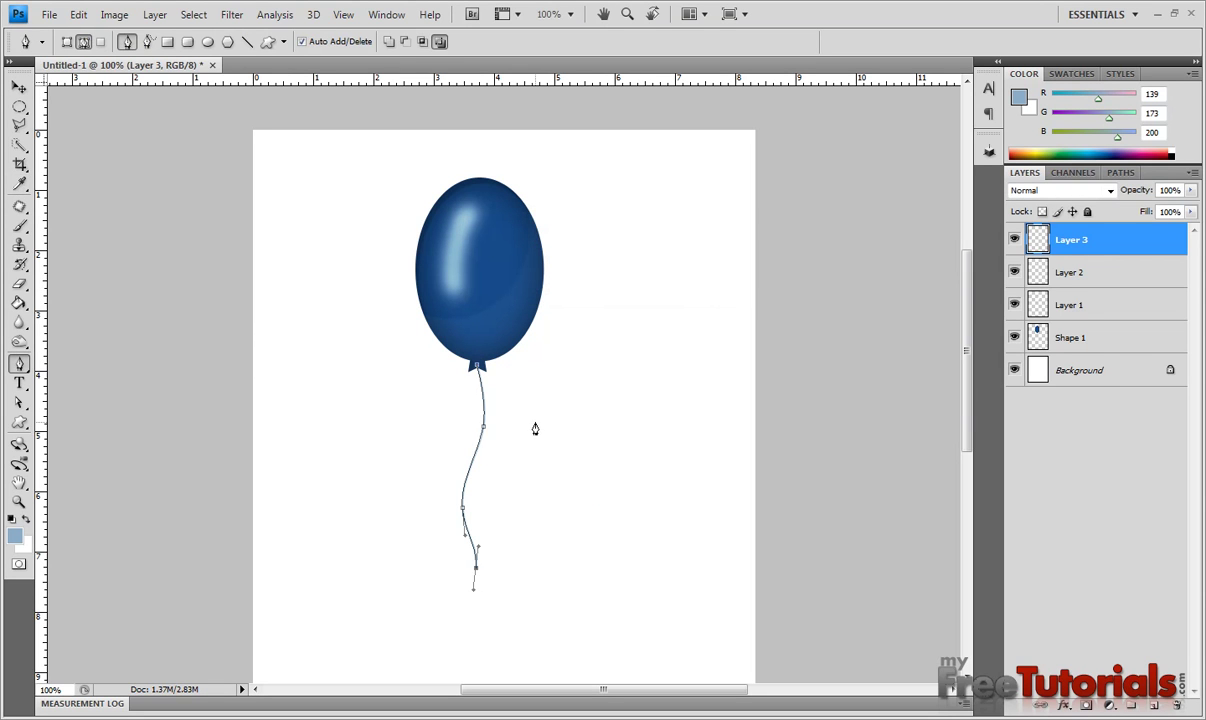
key(ctrl+z)
- Set the foreground colour to black and stroke the string path with the brush
click(14, 536)
drag(789, 301, 630, 463)
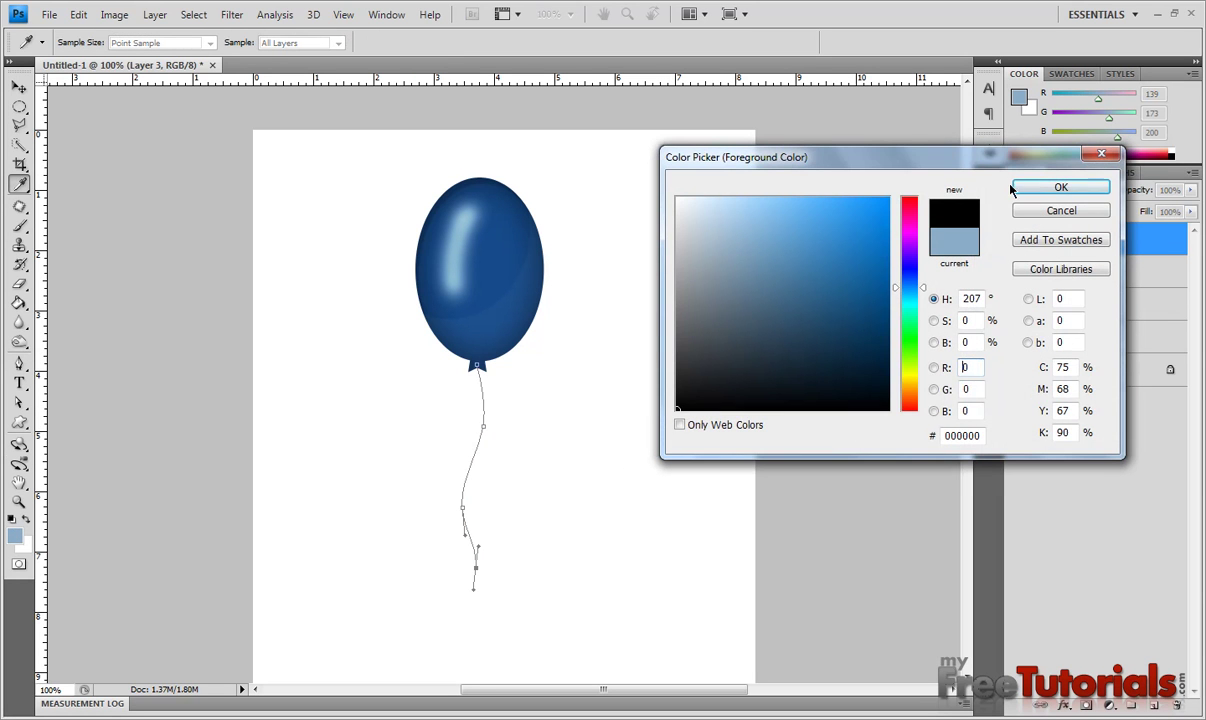
click(1045, 188)
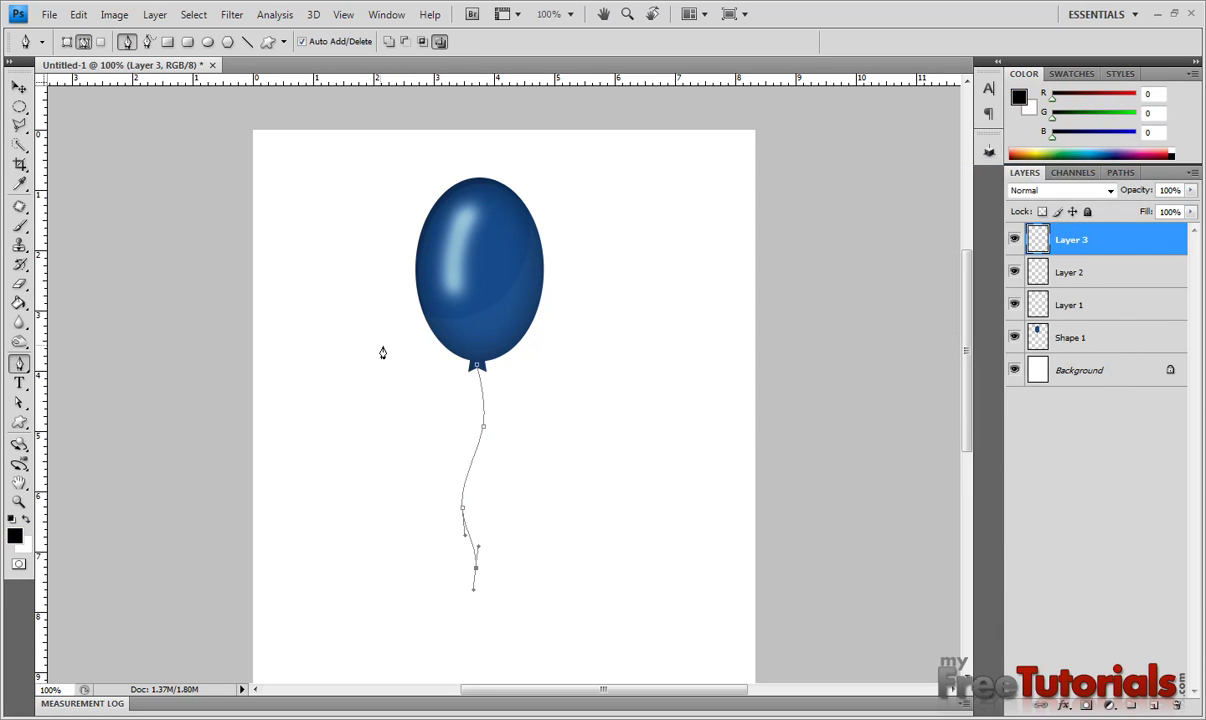
right_click(478, 368)
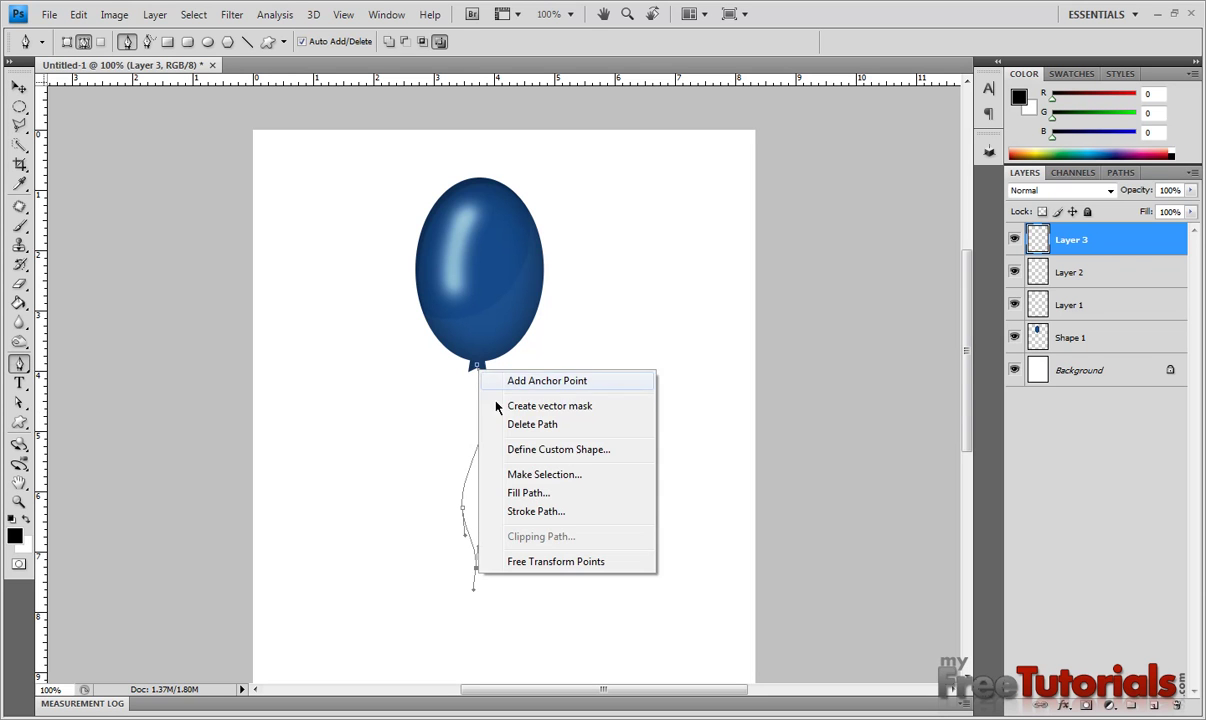
click(528, 514)
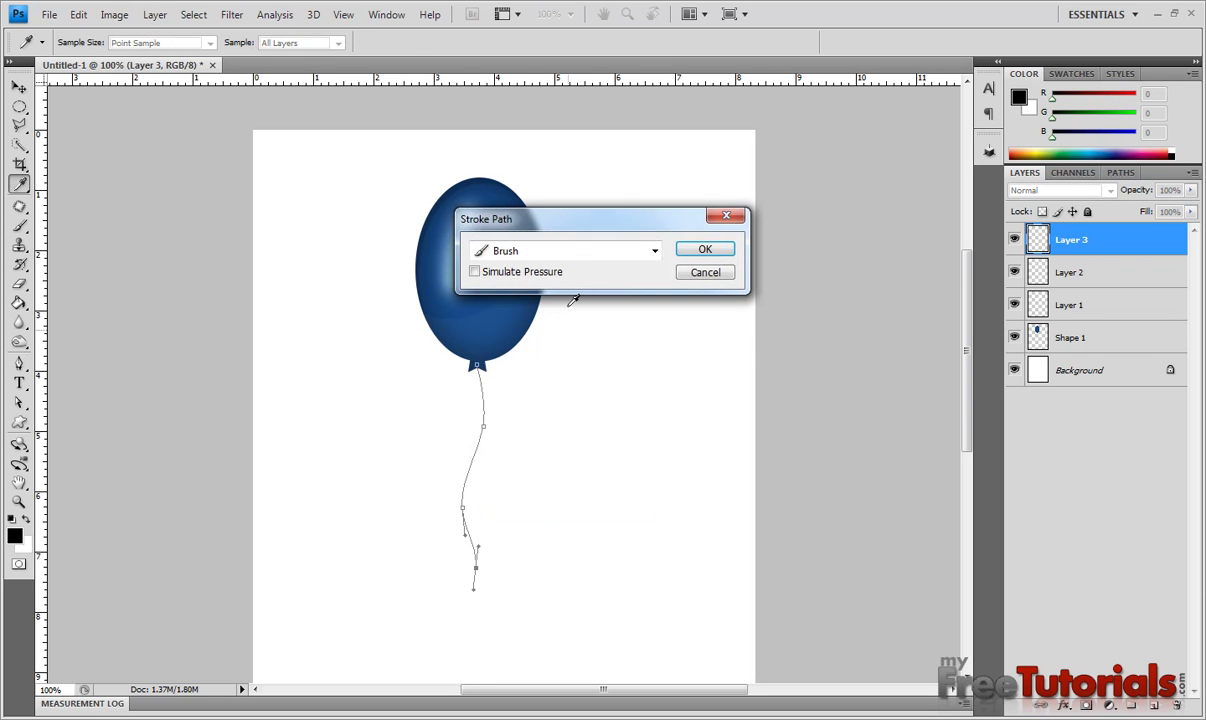
click(703, 250)
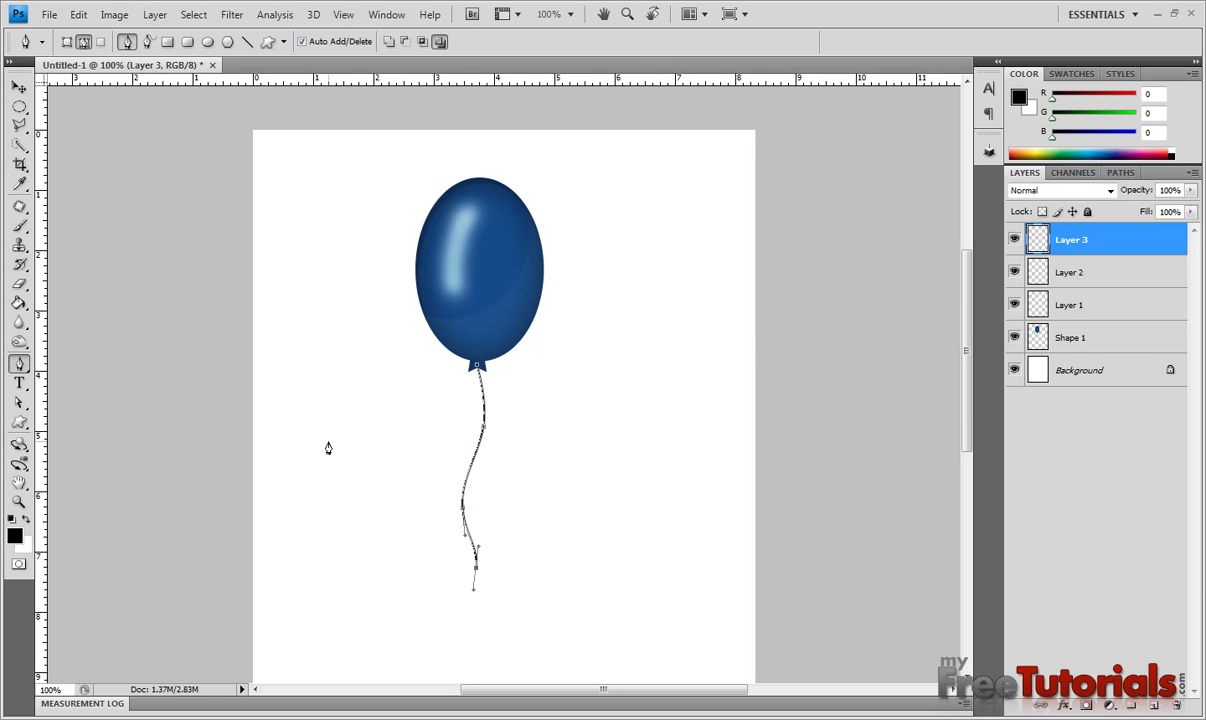
- Delete the path and move Layer 3 below Shape 1, behind the balloon
right_click(477, 433)
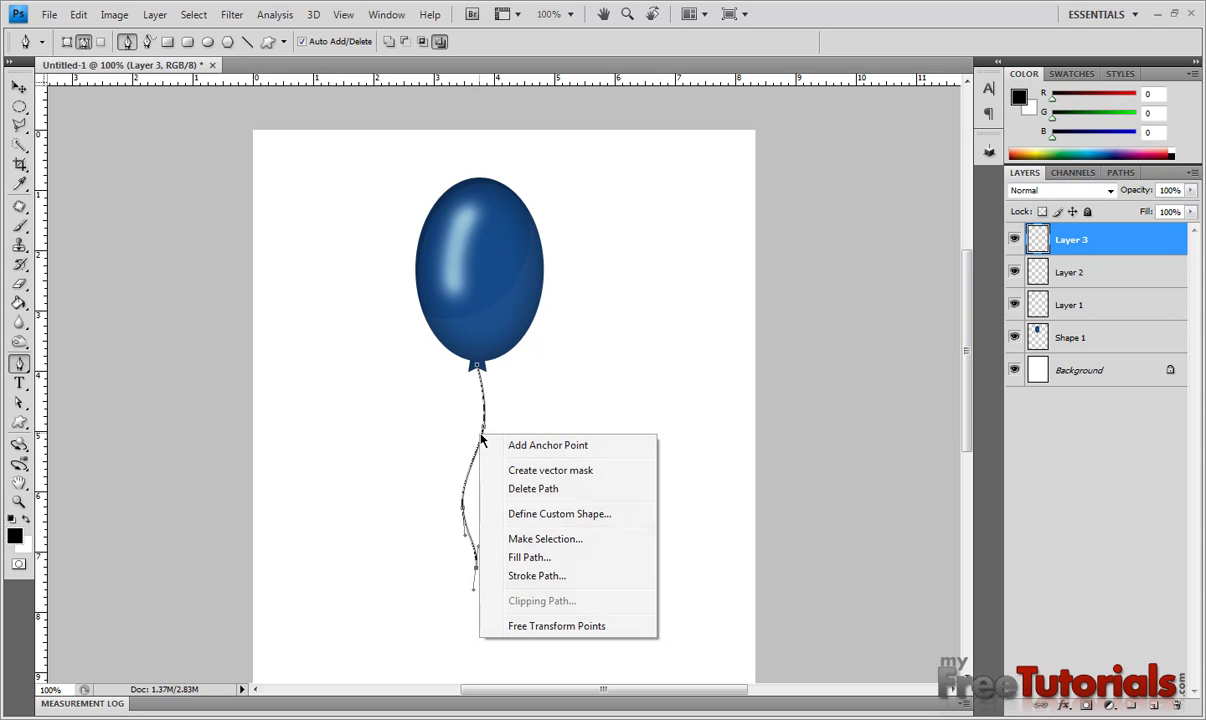
click(563, 490)
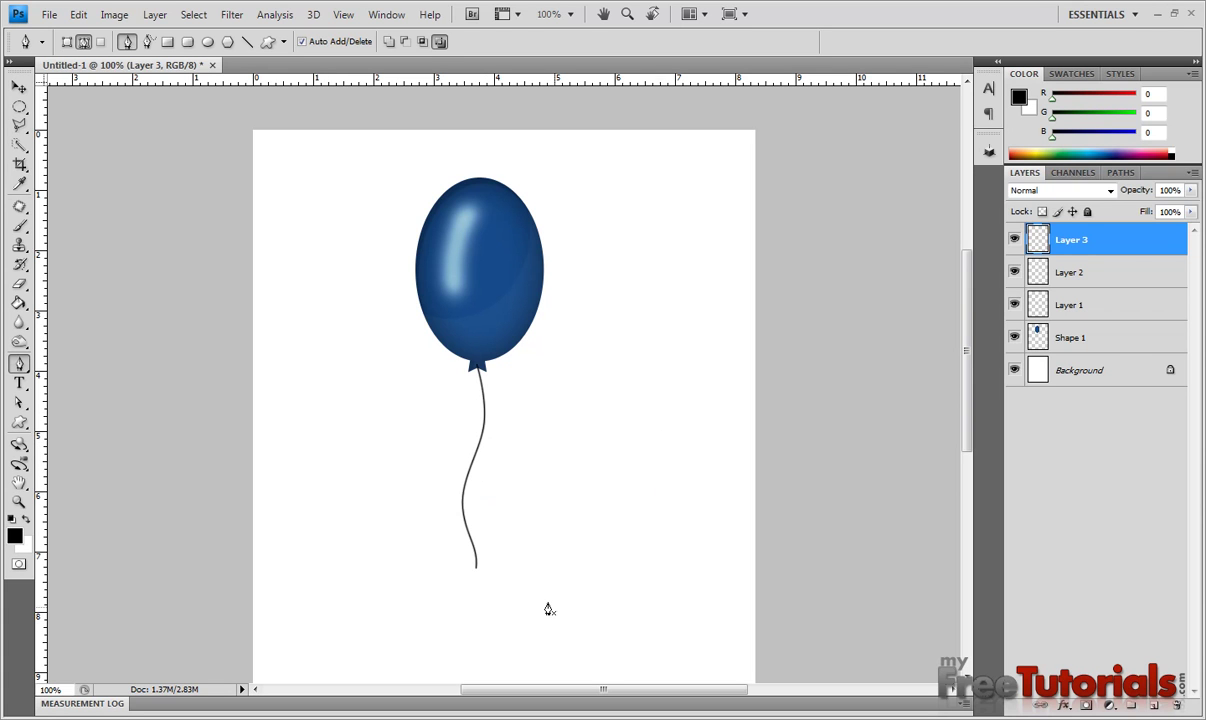
drag(1128, 243, 1155, 357)
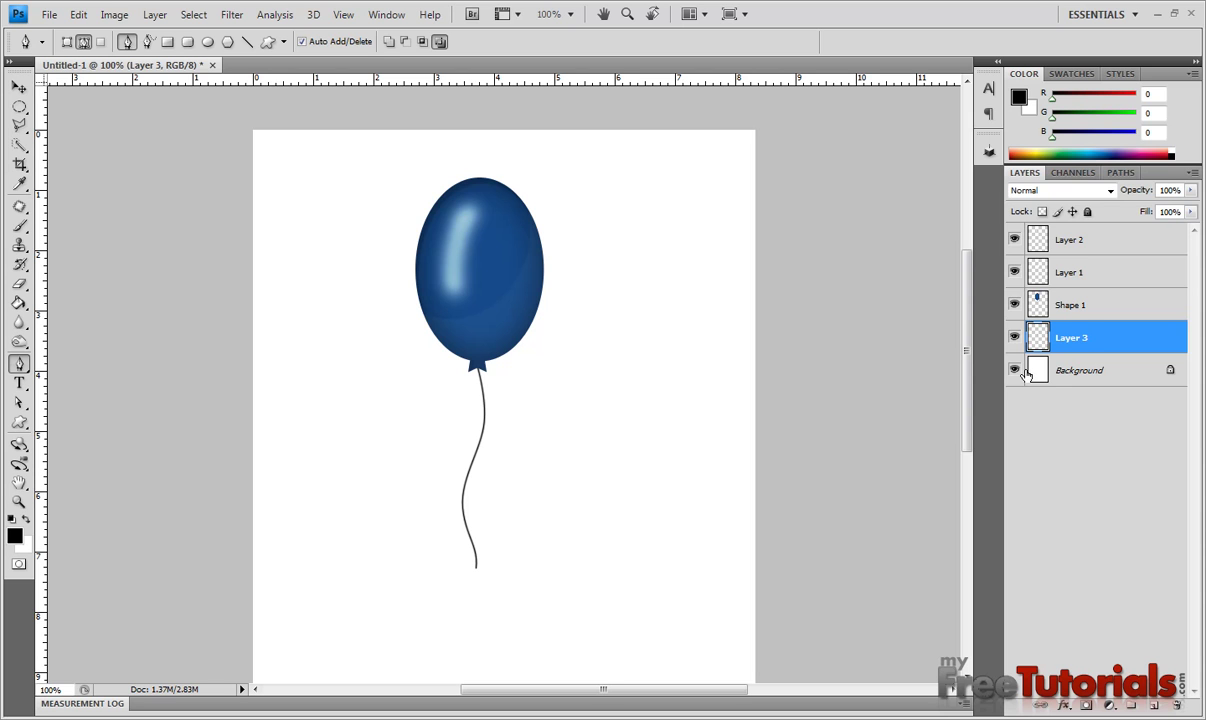
- Select Layer 2 through Layer 3 and group them into Group 1
shift+click(1119, 241)
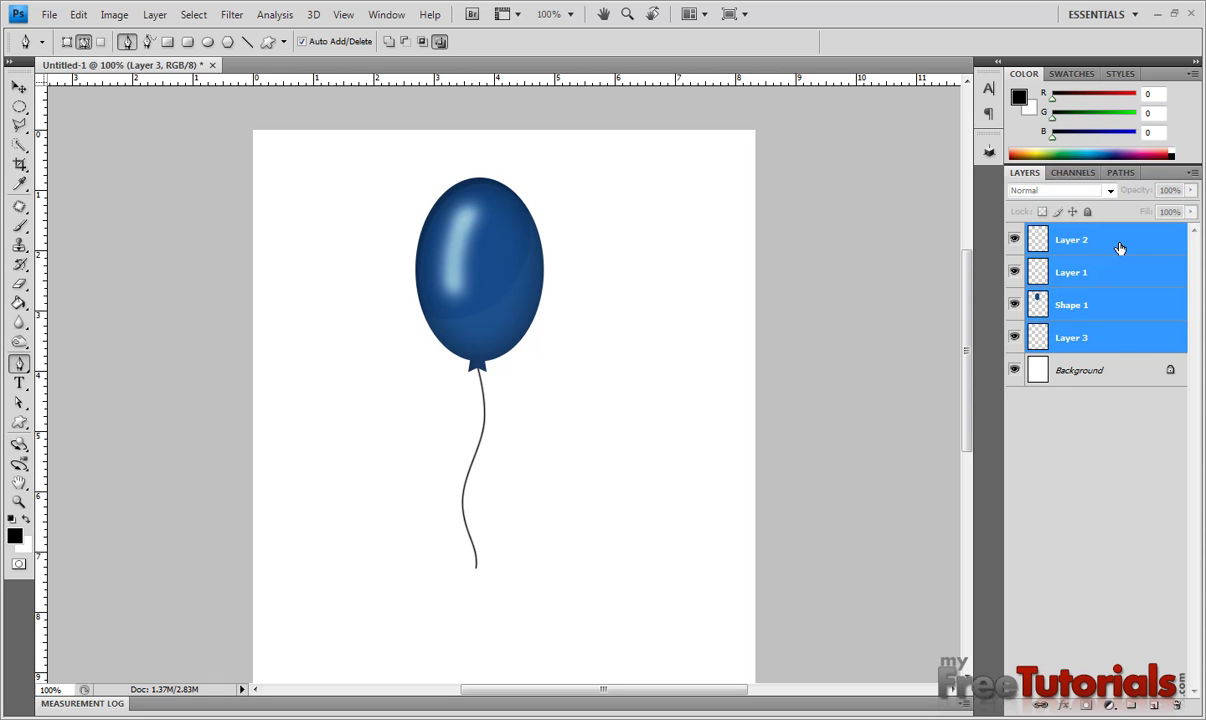
click(1193, 172)
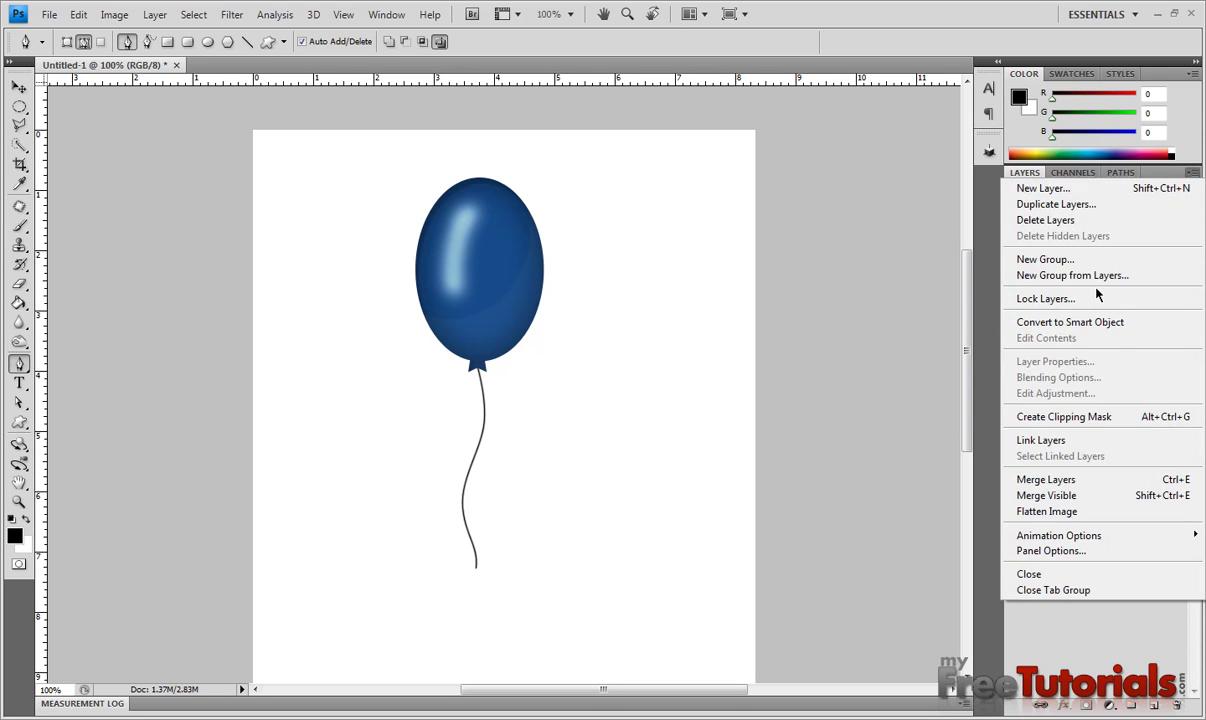
click(1072, 275)
click(721, 238)
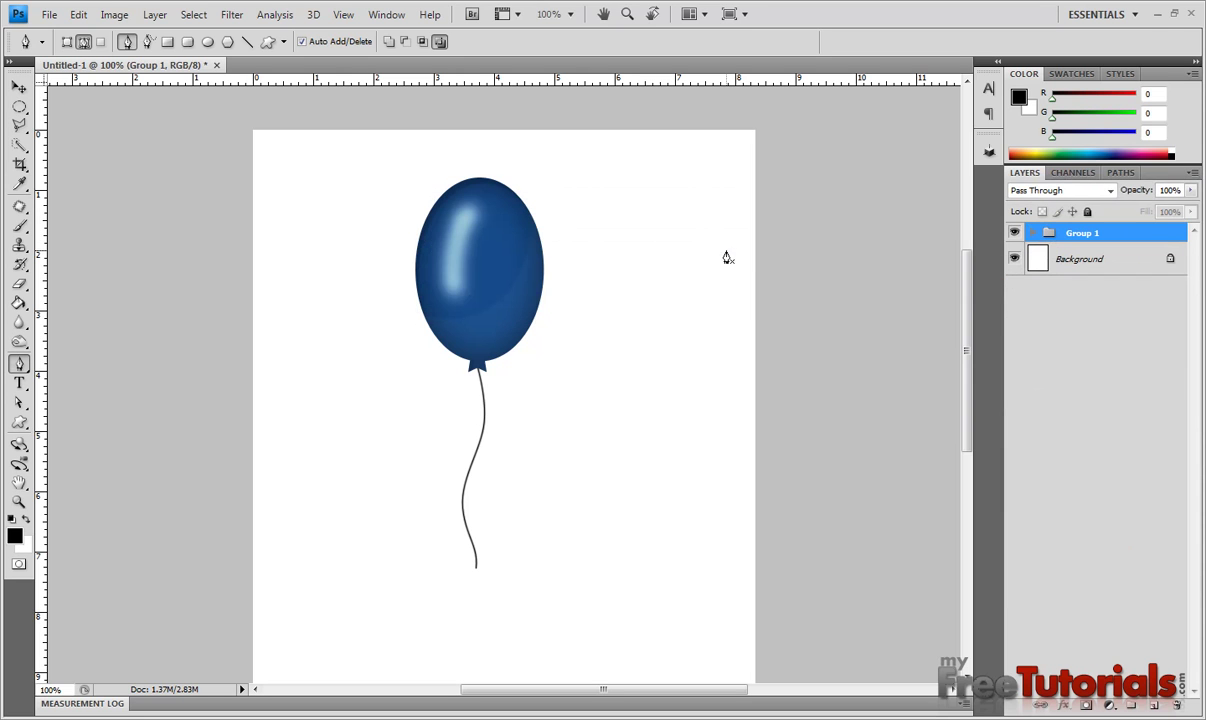
- Duplicate Group 1 and move the copy below and right of the original balloon
key(v)
drag(518, 286, 570, 282)
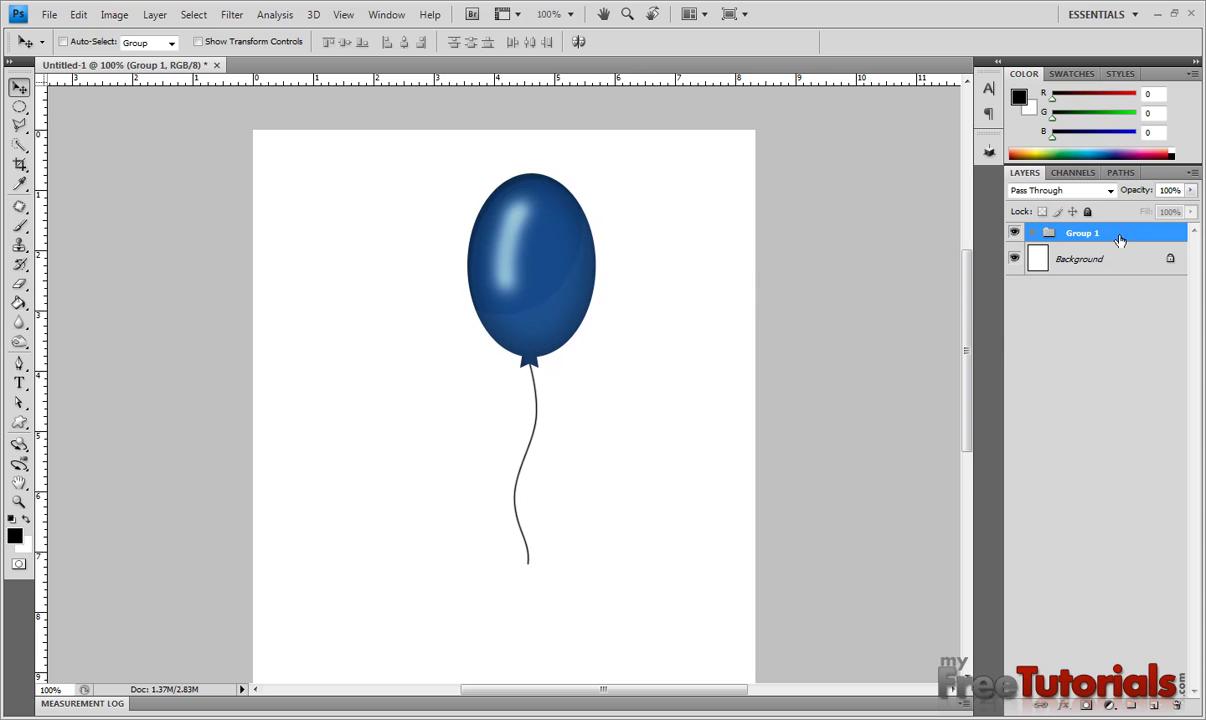
drag(517, 248, 479, 245)
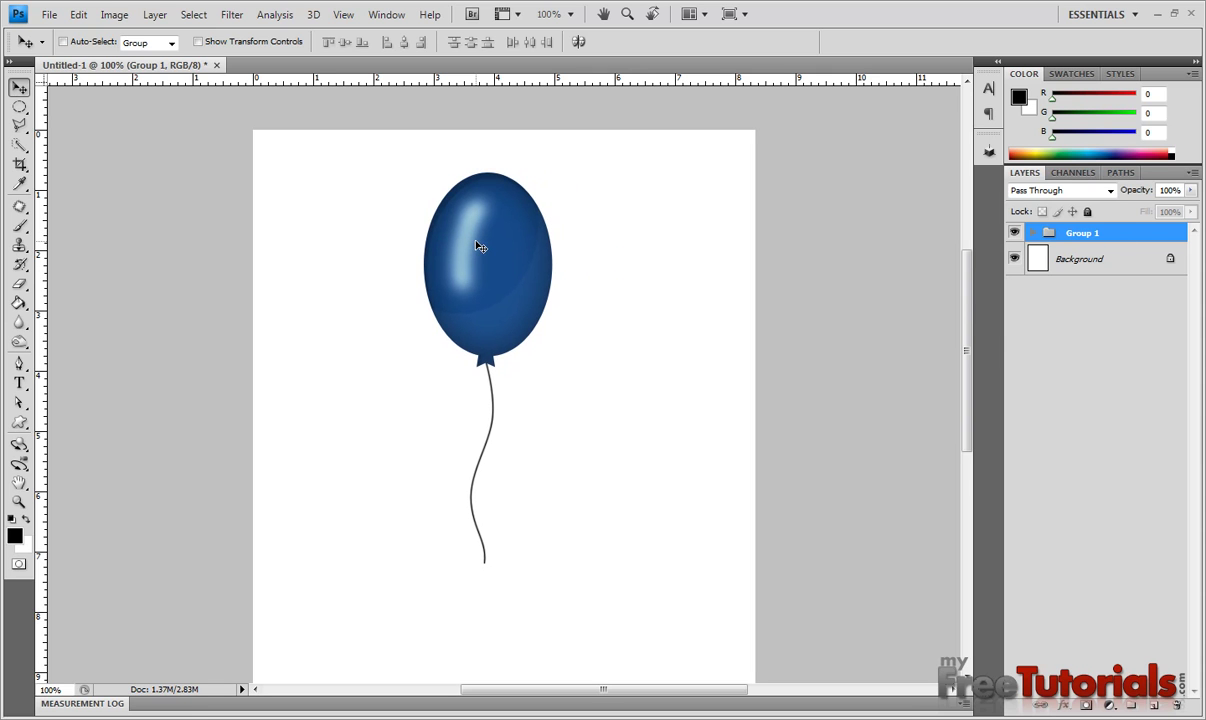
right_click(1132, 231)
click(1080, 262)
click(737, 225)
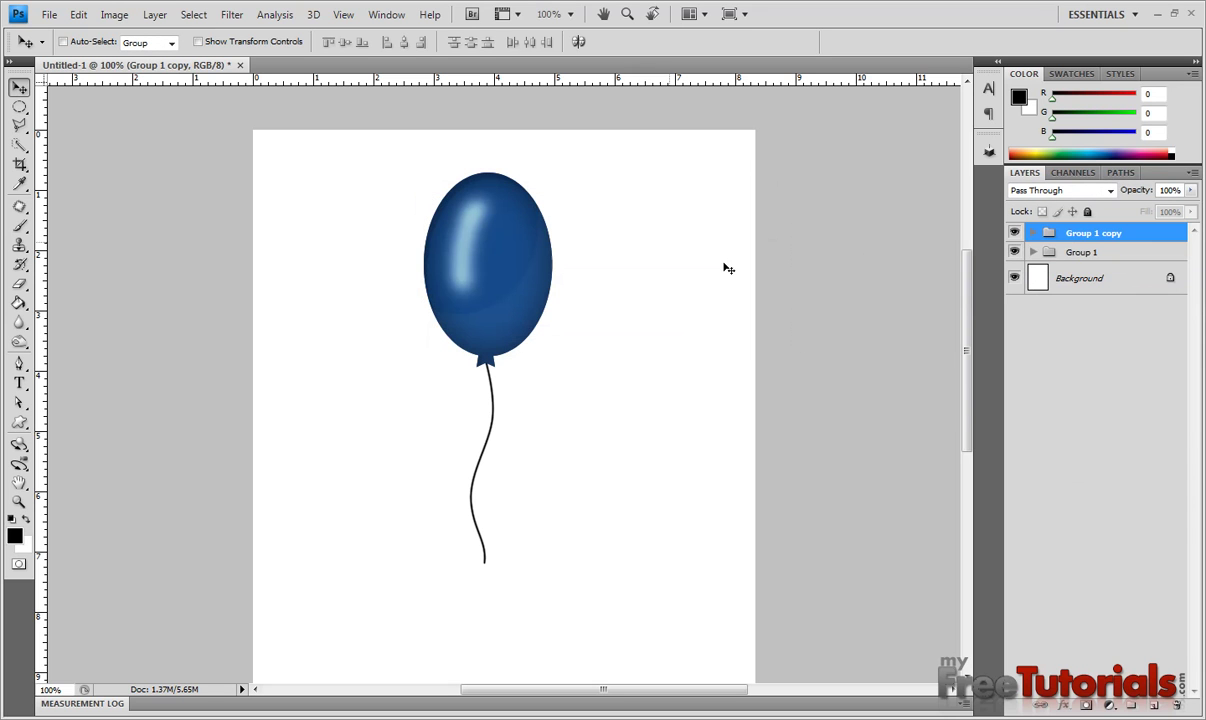
drag(518, 265, 588, 321)
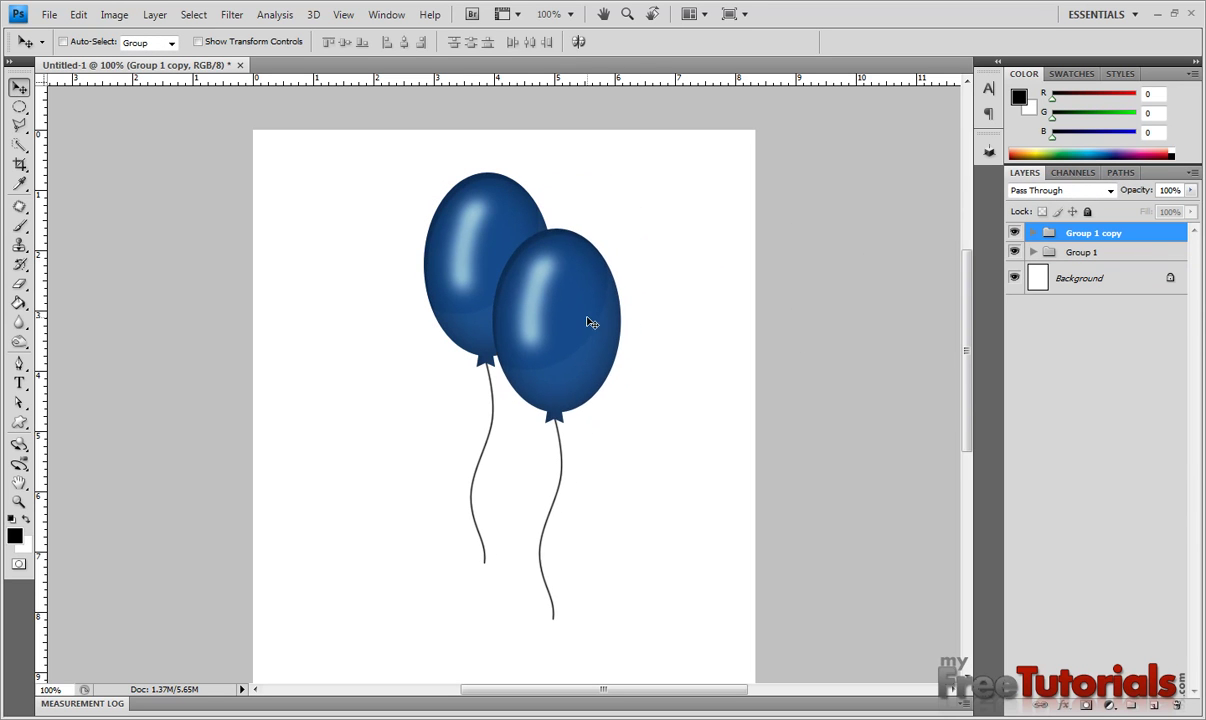
- Scale the copied balloon to 87.7% and nudge it up and left
key(ctrl+t)
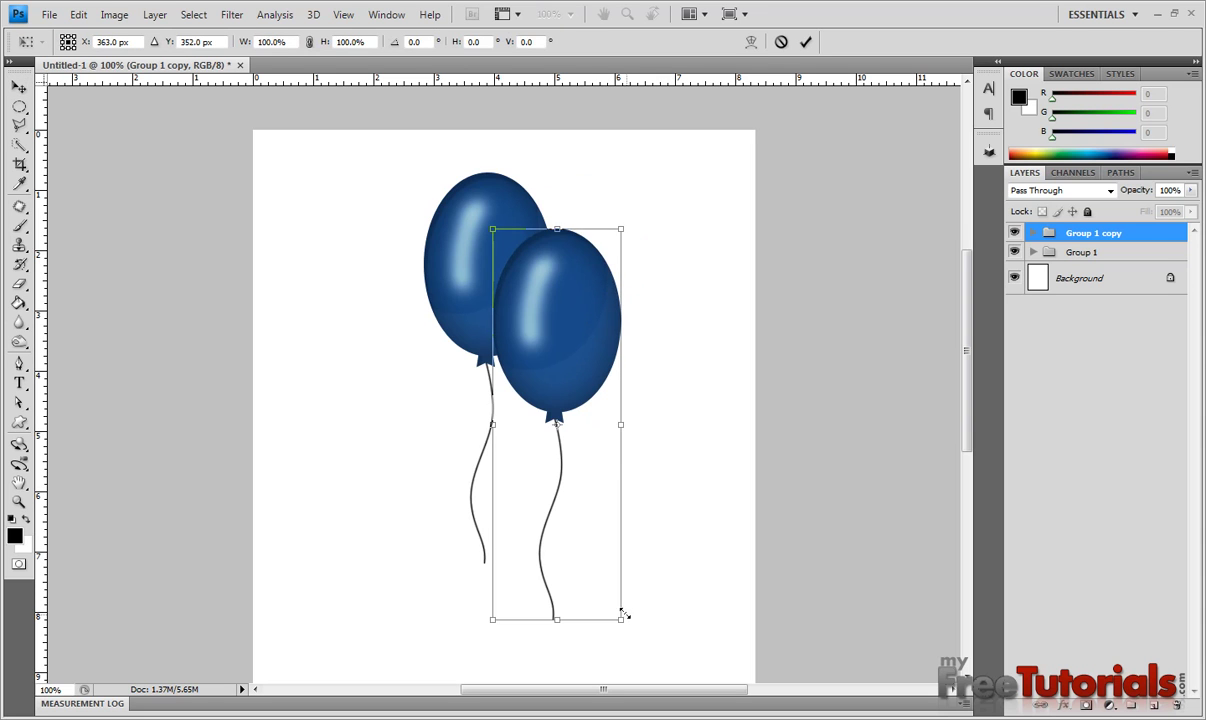
drag(625, 616, 612, 592)
drag(584, 366, 558, 330)
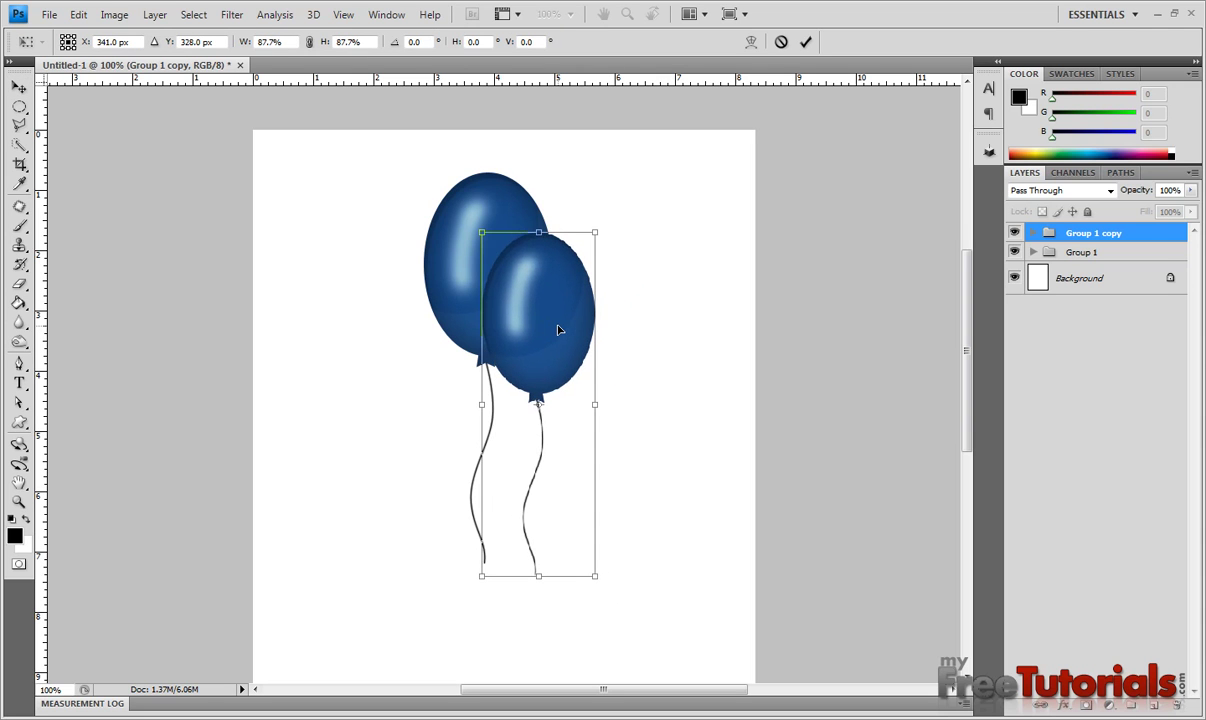
key(Return)
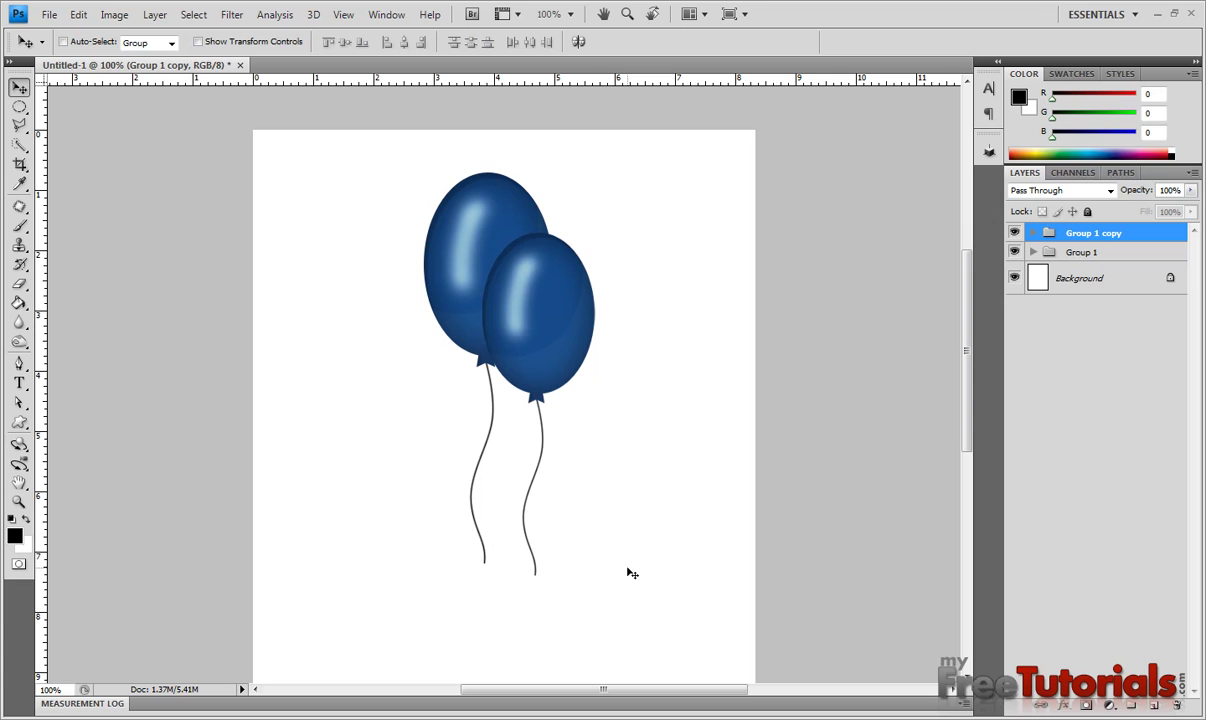
- Duplicate Group 1 copy as Group 1 copy 2, place it upper left, and shift all three balloons down
right_click(1100, 235)
click(1036, 262)
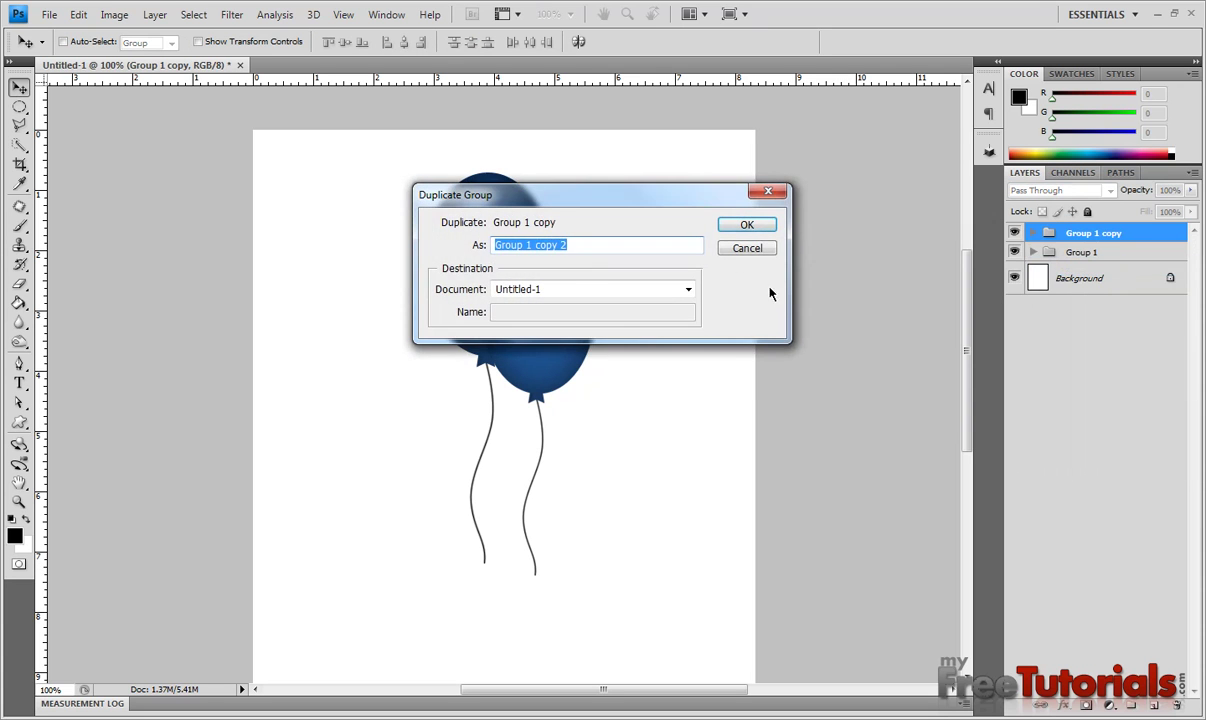
click(745, 226)
drag(549, 313, 418, 207)
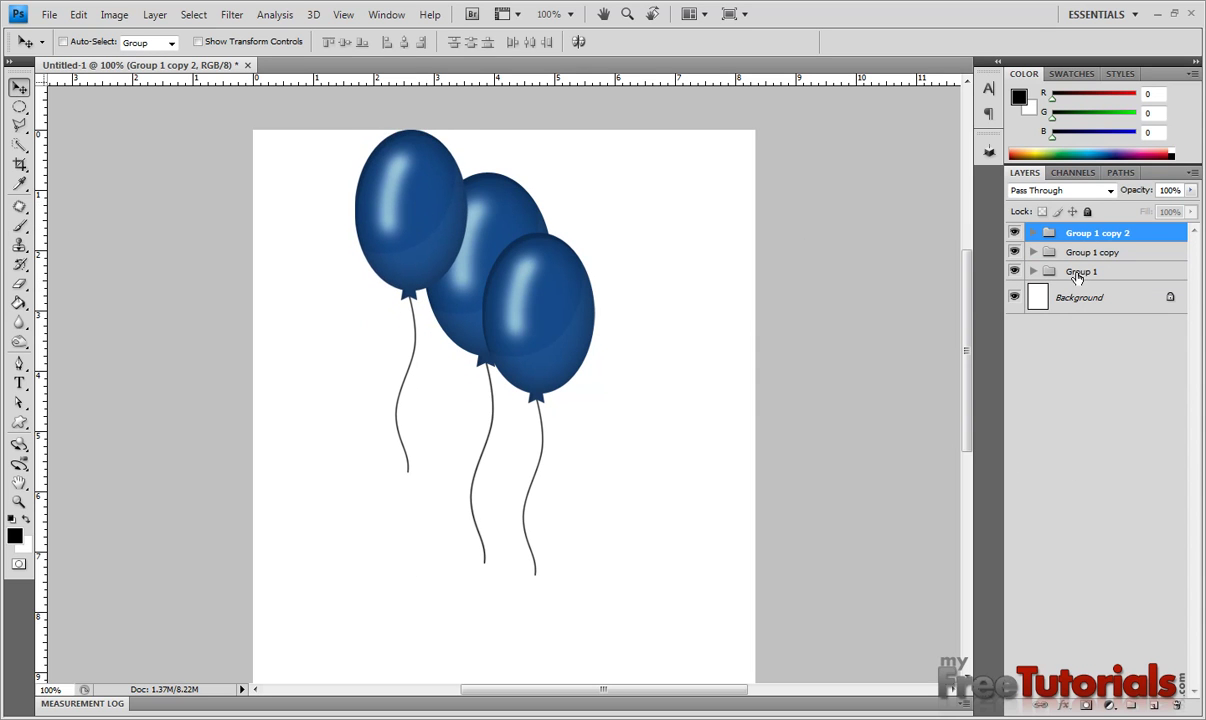
shift+click(1022, 270)
drag(667, 356, 678, 386)
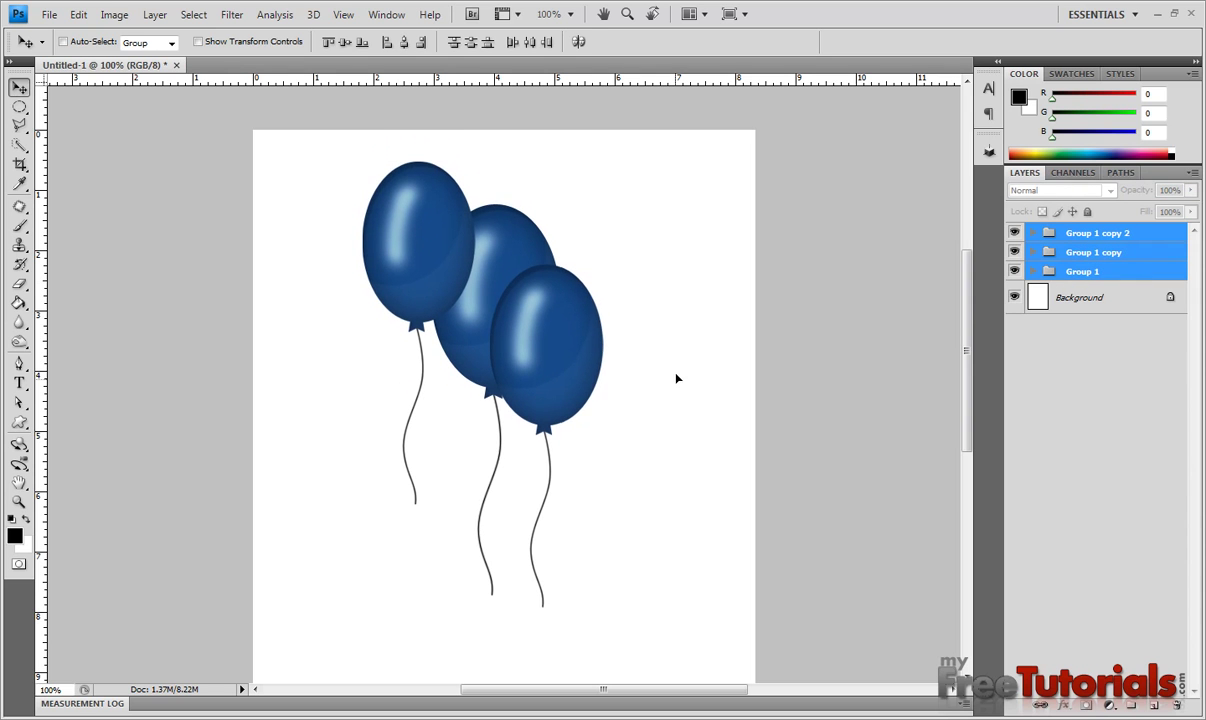
- Scale the upper-left balloon, Group 1 copy 2, to 94.4% and nudge it up-left
click(1100, 268)
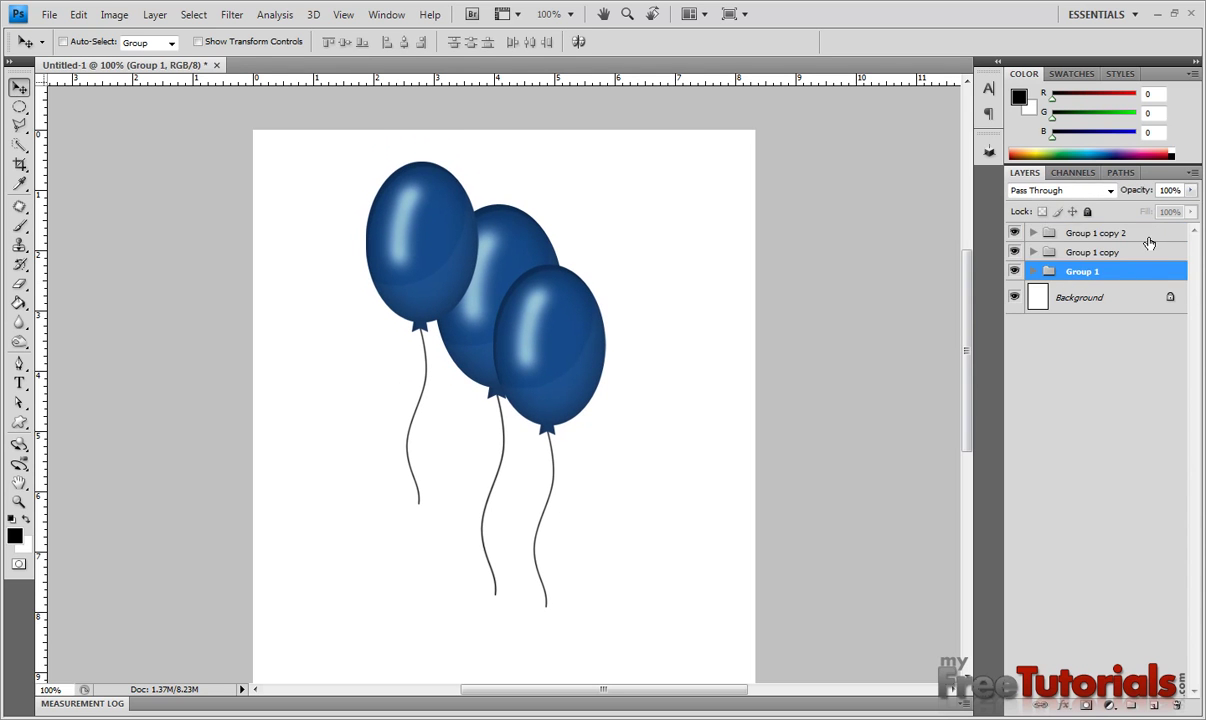
ctrl+click(463, 249)
key(ctrl+t)
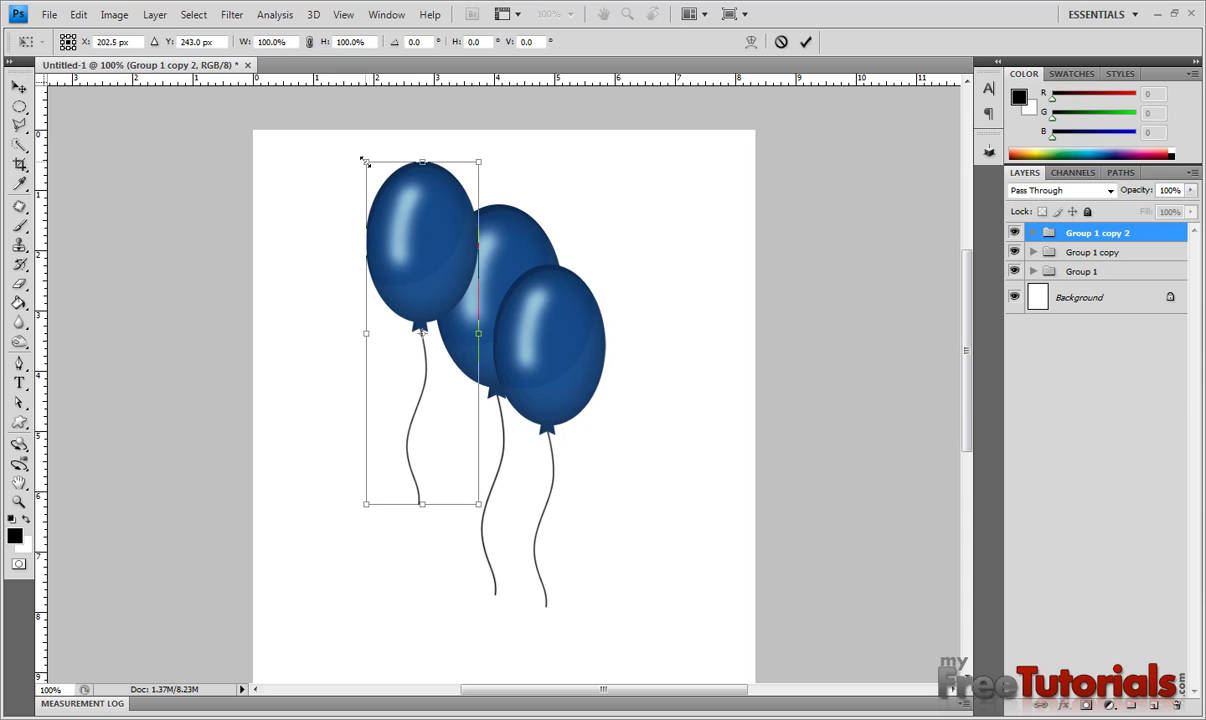
drag(363, 160, 369, 167)
drag(446, 224, 437, 202)
key(Return)
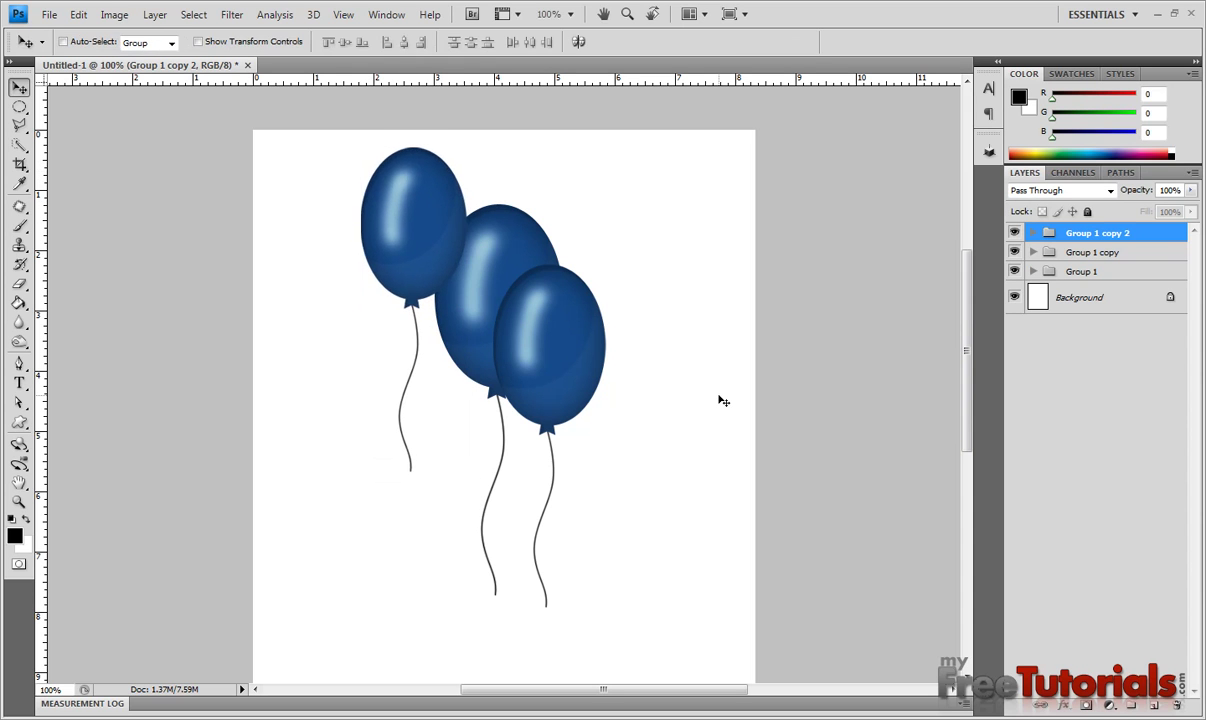